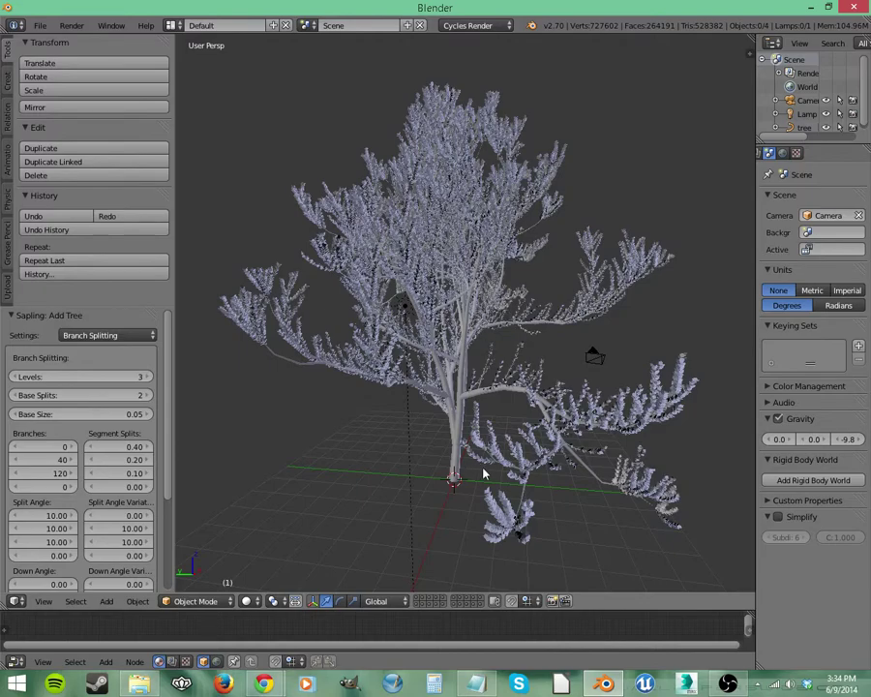
# Examine the generated sapling tree from several sides and adjust the height of its settings panel
pyautogui.moveTo(461, 493); pyautogui.dragTo(444, 471, button='middle')
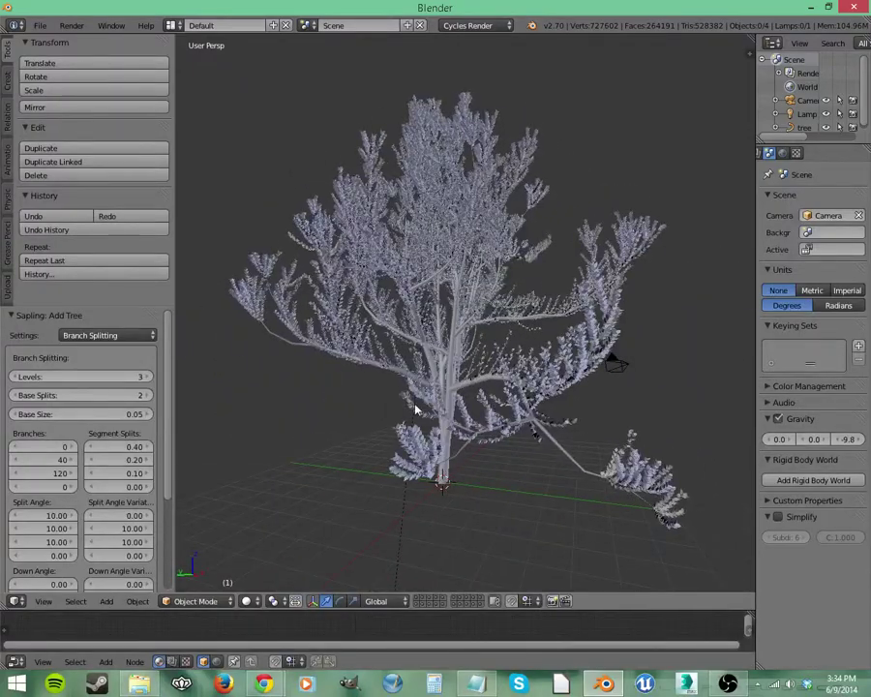
pyautogui.moveTo(387, 306); pyautogui.dragTo(351, 451, button='middle')
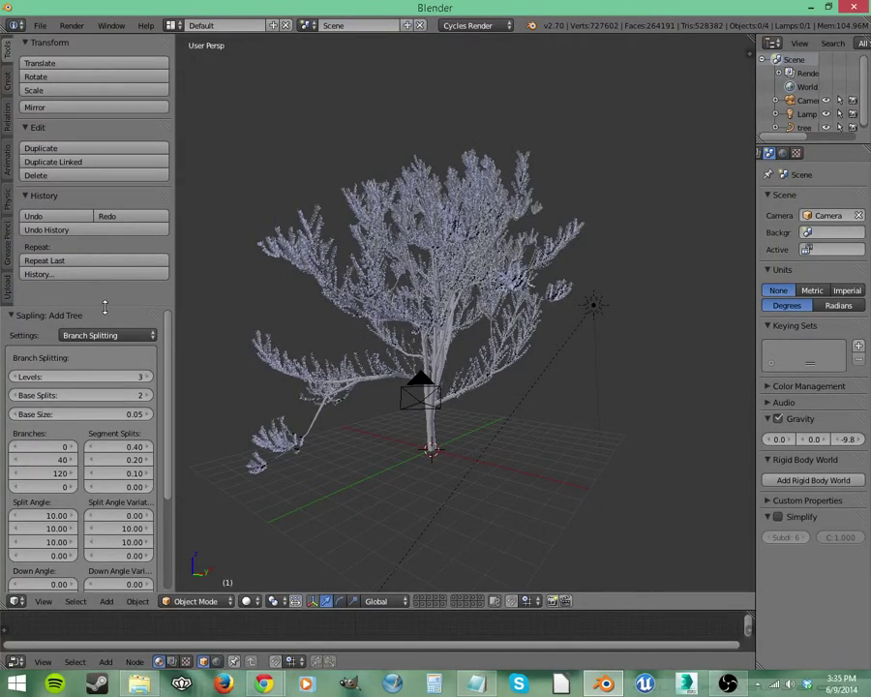
pyautogui.moveTo(109, 306); pyautogui.dragTo(115, 377)
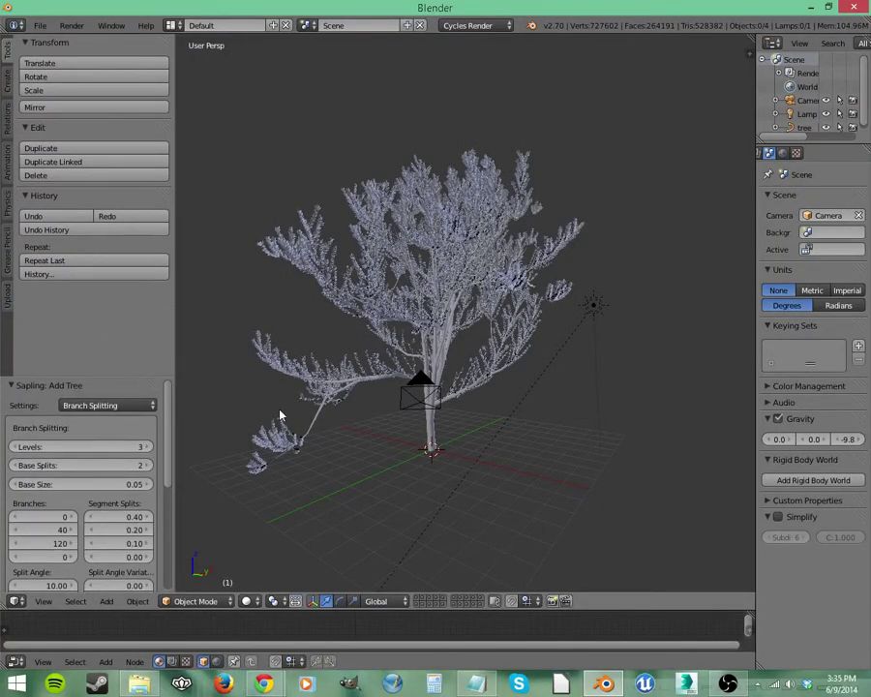
pyautogui.scroll(-8, 172, 439)
pyautogui.scroll(8, 169, 518)
pyautogui.moveTo(163, 381); pyautogui.dragTo(164, 352)
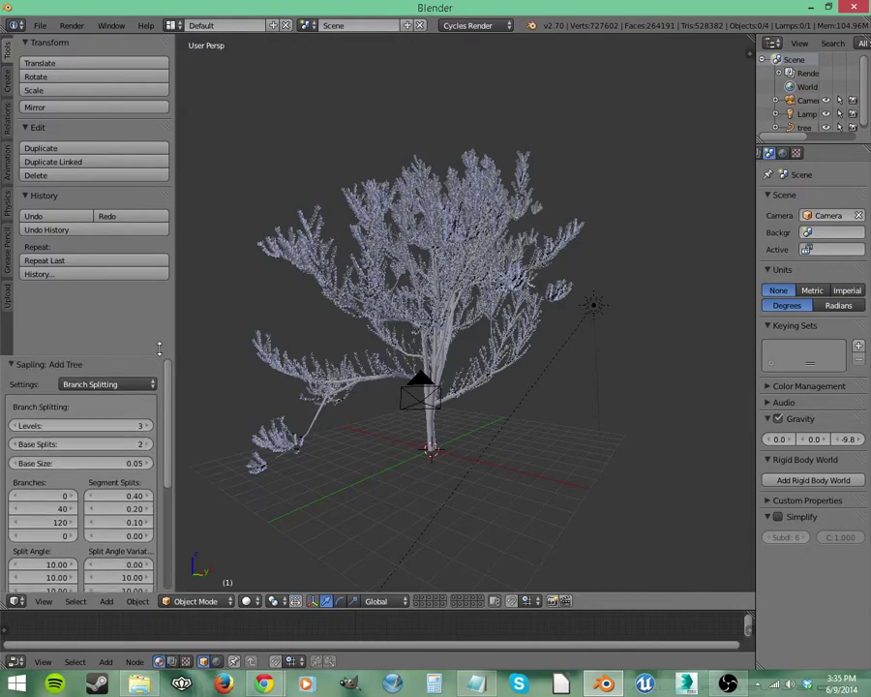
pyautogui.moveTo(428, 453); pyautogui.dragTo(663, 454, button='middle')
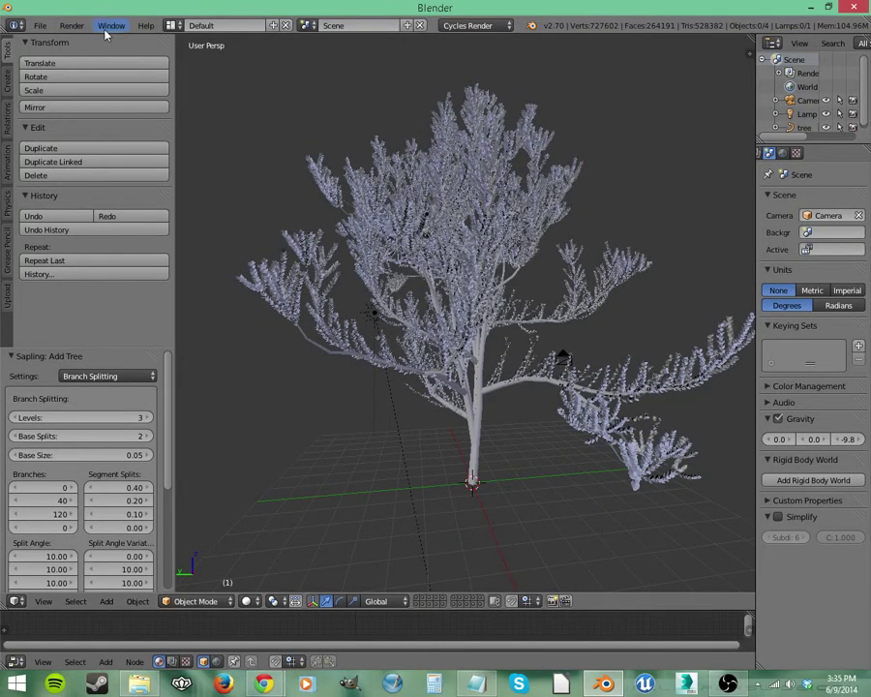
pyautogui.click(39, 25)
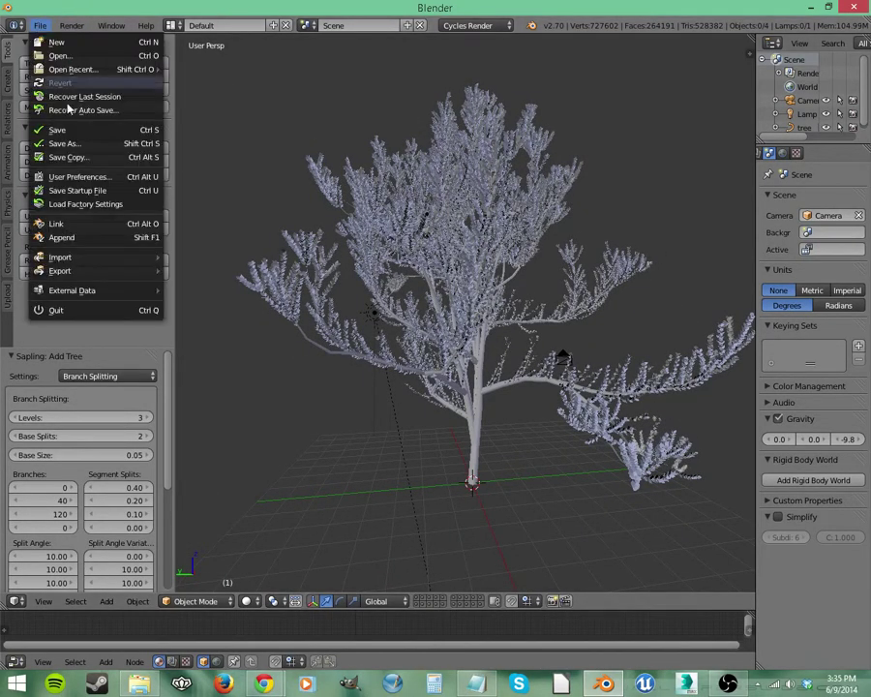
pyautogui.click(82, 176)
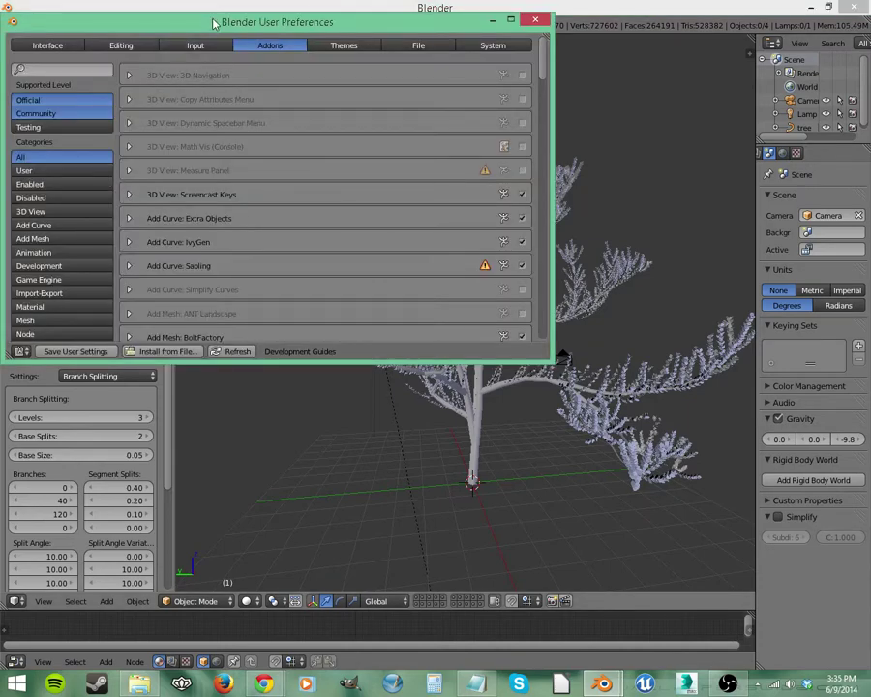
pyautogui.moveTo(215, 21); pyautogui.dragTo(389, 54)
pyautogui.click(711, 53)
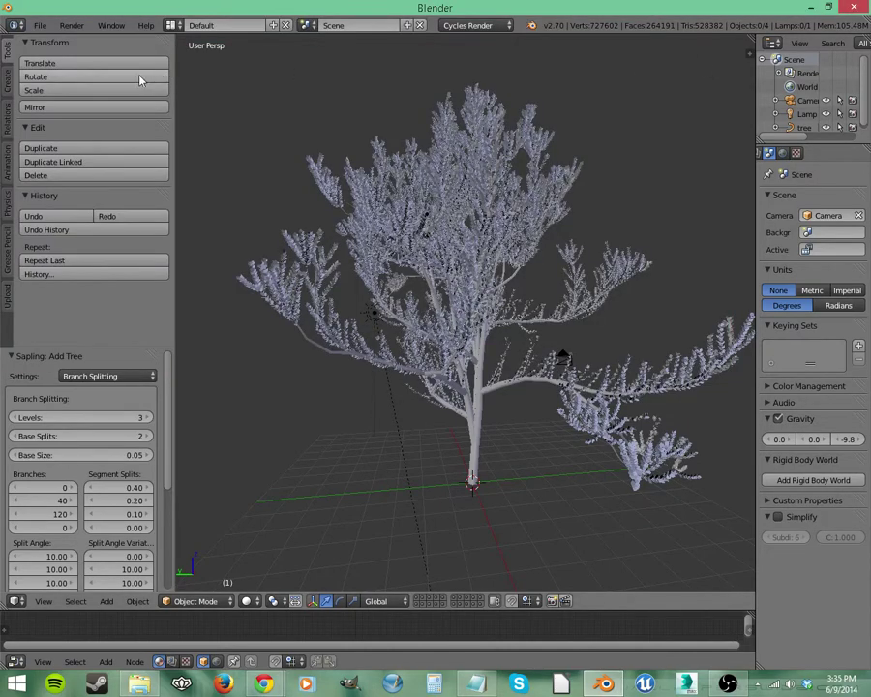
# Open the user preferences at the add-ons list and enlarge the window to show more entries
pyautogui.click(33, 25)
pyautogui.click(85, 173)
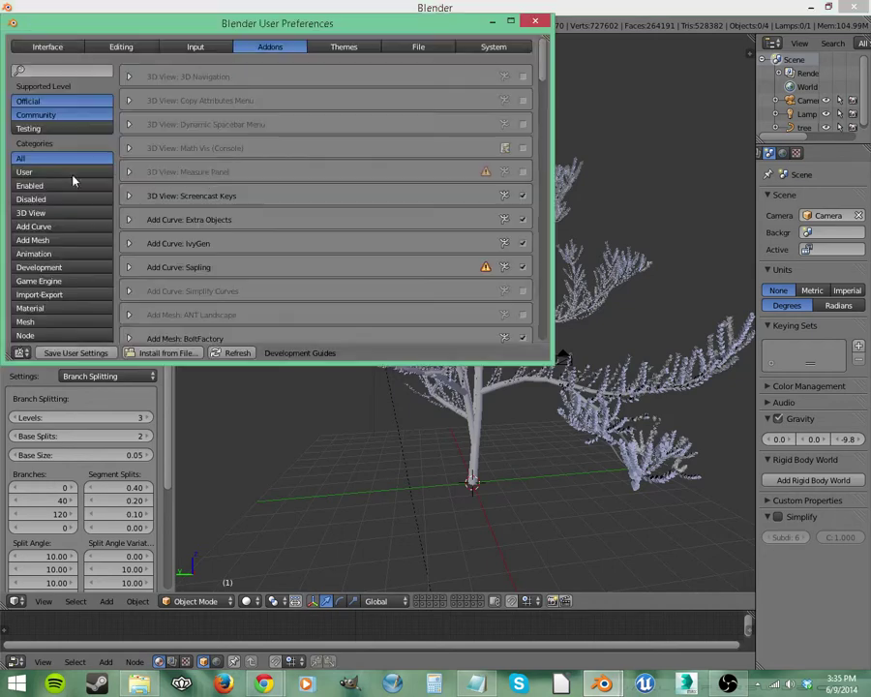
pyautogui.moveTo(385, 27); pyautogui.dragTo(537, 29)
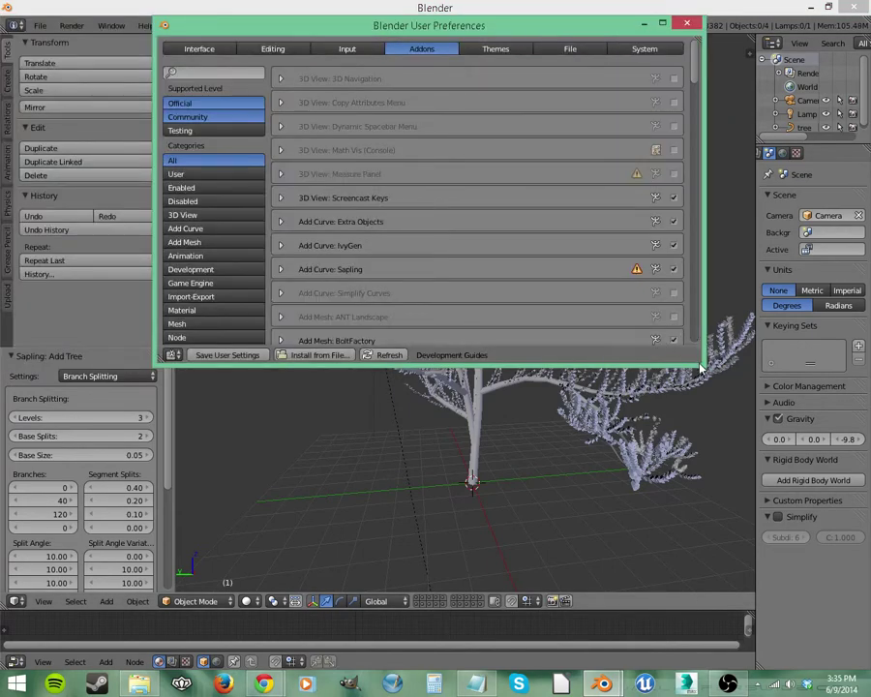
pyautogui.moveTo(701, 367); pyautogui.dragTo(717, 595)
pyautogui.moveTo(710, 127); pyautogui.dragTo(631, 100)
pyautogui.scroll(-15, 364, 510)
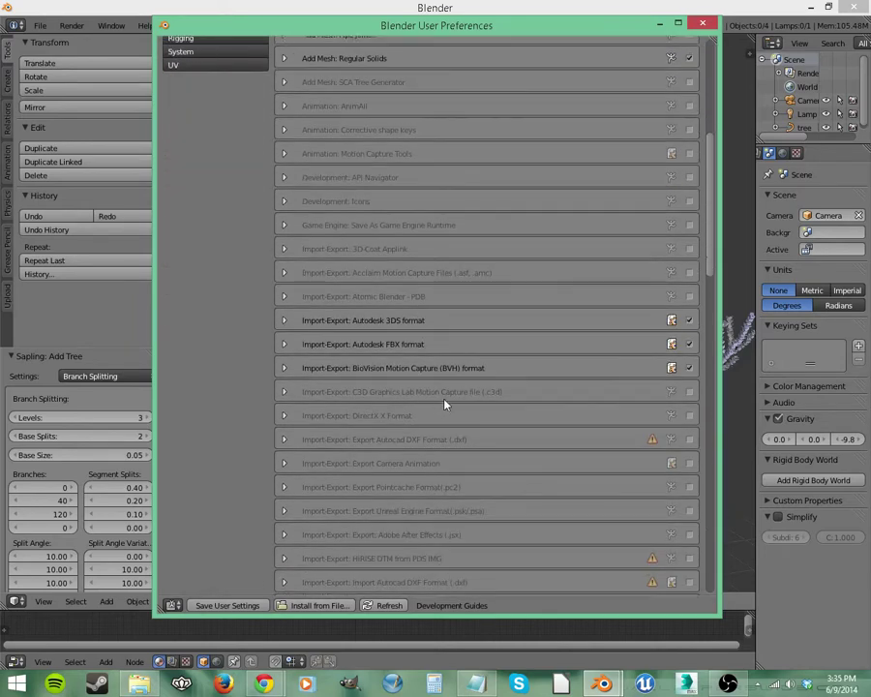
pyautogui.moveTo(722, 337); pyautogui.dragTo(635, 145)
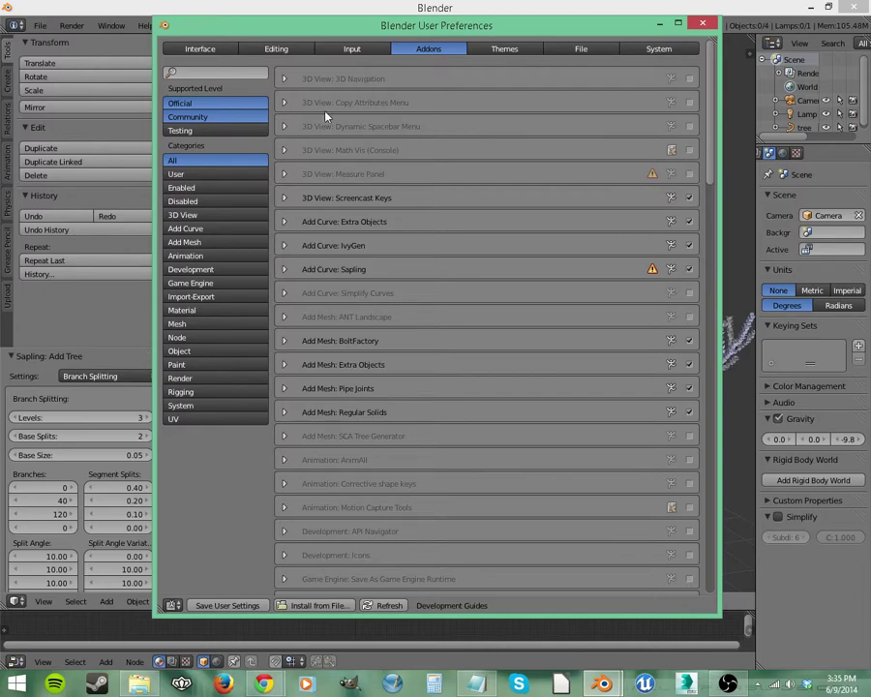
# Review the 3D Navigation add-on's details and read its online documentation page
pyautogui.click(285, 80)
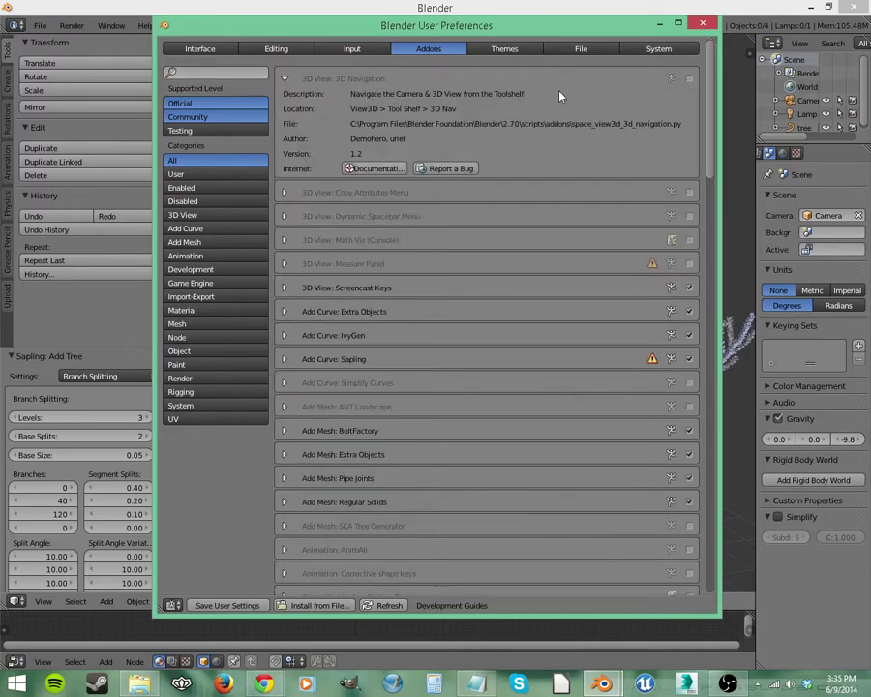
pyautogui.click(372, 169)
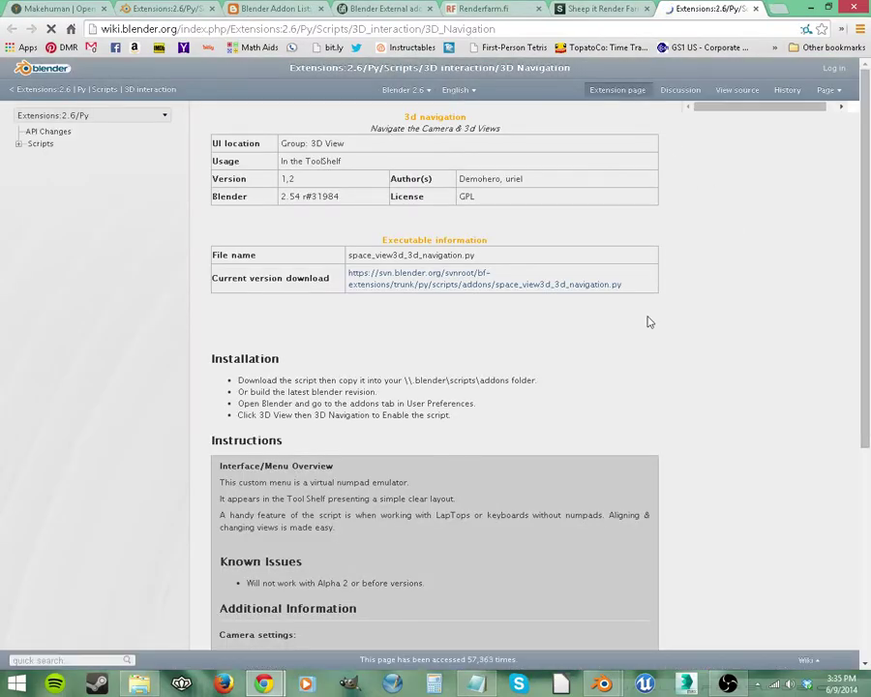
pyautogui.scroll(-3, 548, 311)
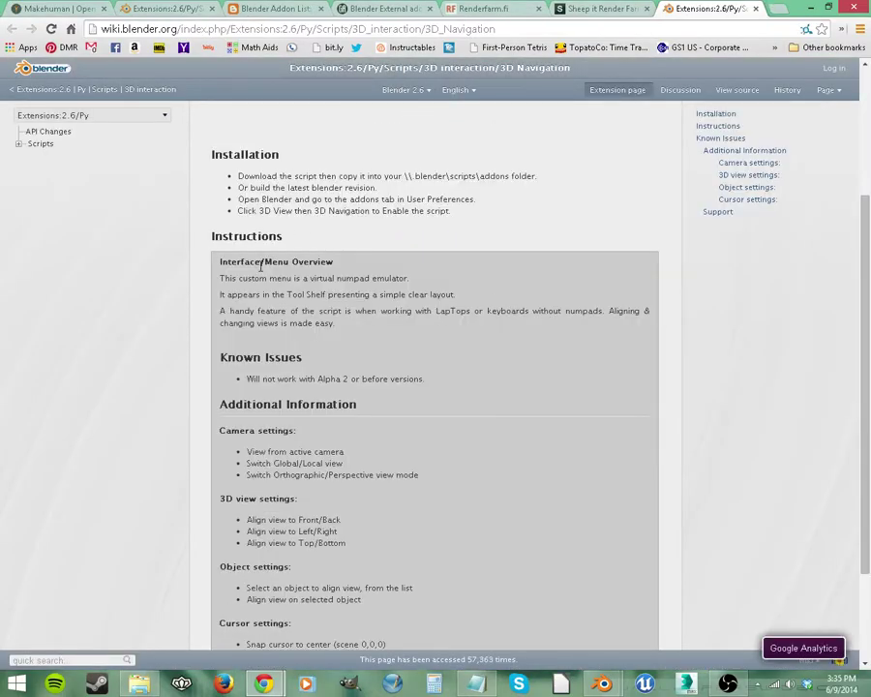
pyautogui.scroll(-3, 308, 294)
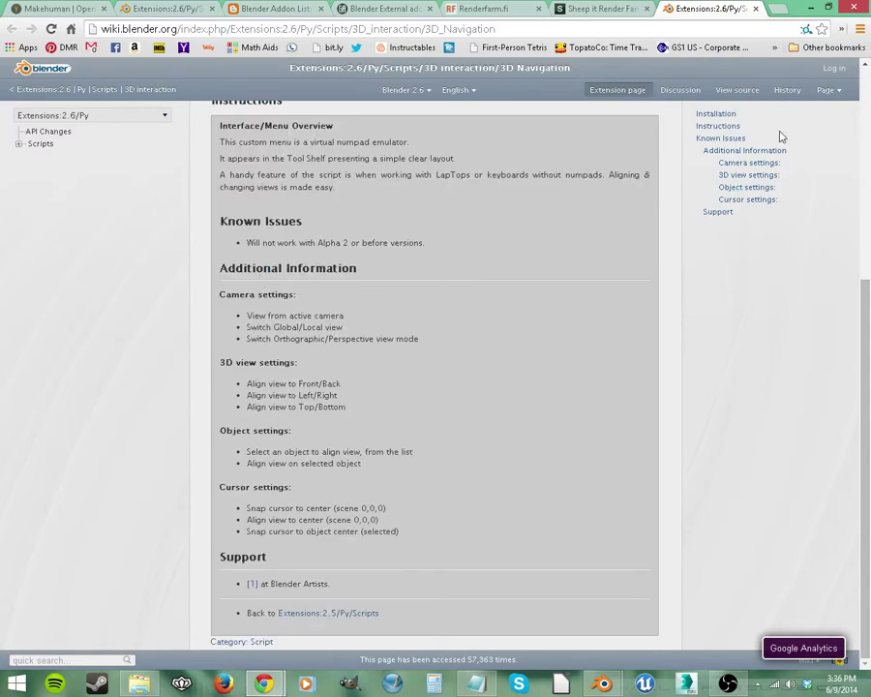
pyautogui.click(757, 9)
pyautogui.click(783, 7)
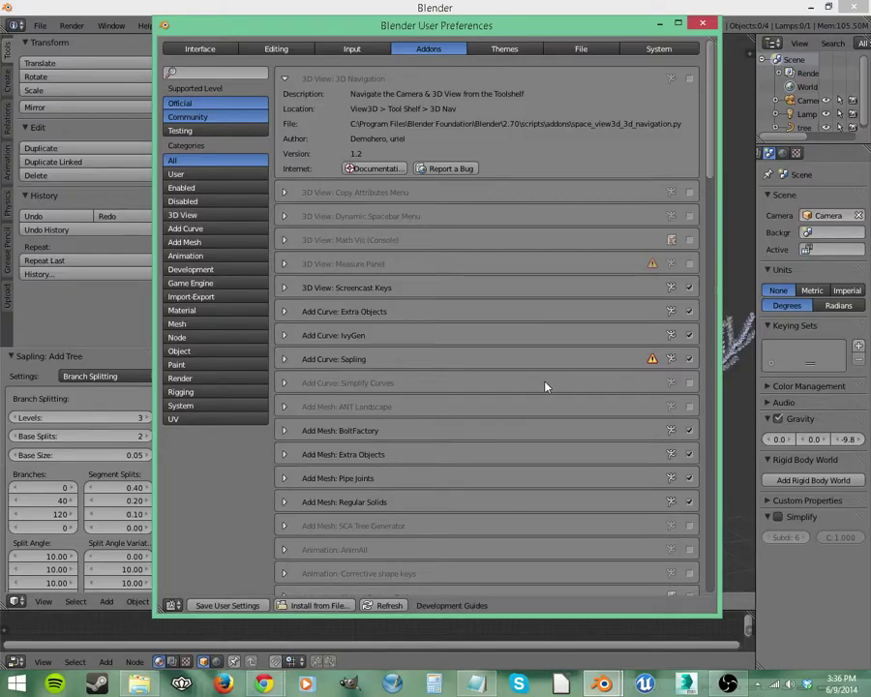
pyautogui.click(285, 80)
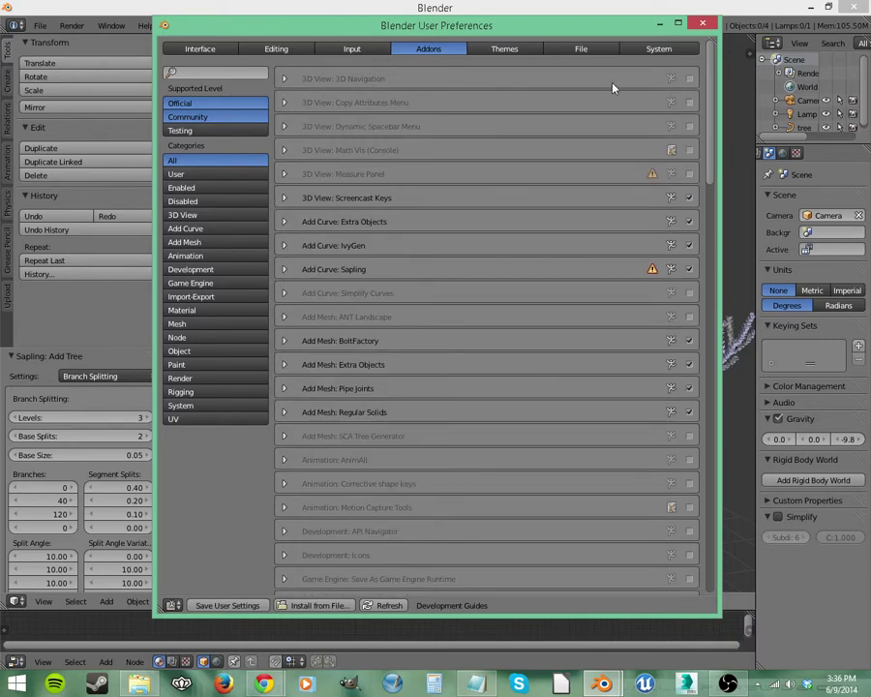
# Toggle the 3D Navigation add-on on and off again, saving the user settings in between
pyautogui.click(690, 79)
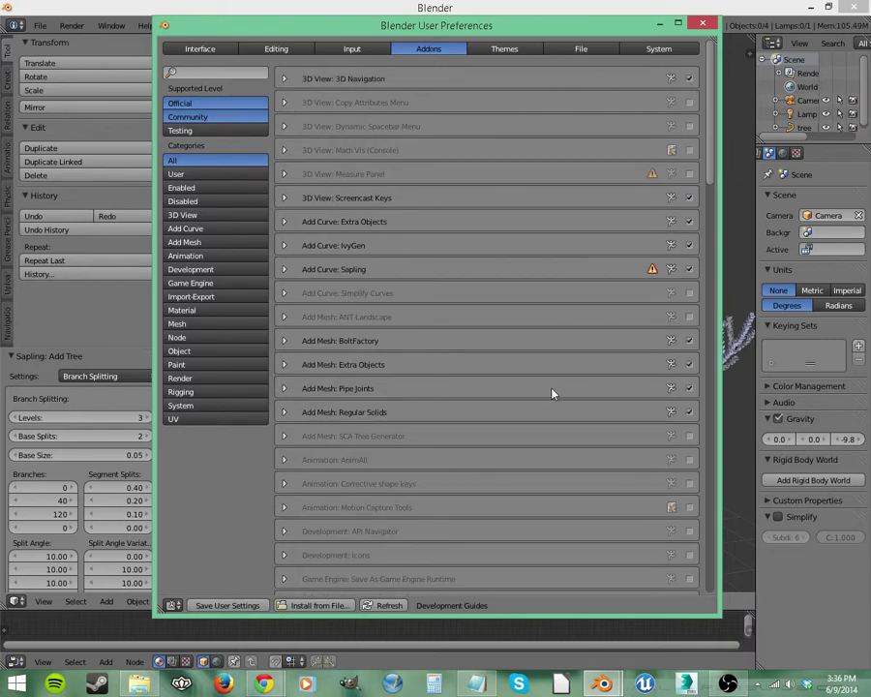
pyautogui.click(230, 605)
pyautogui.click(690, 79)
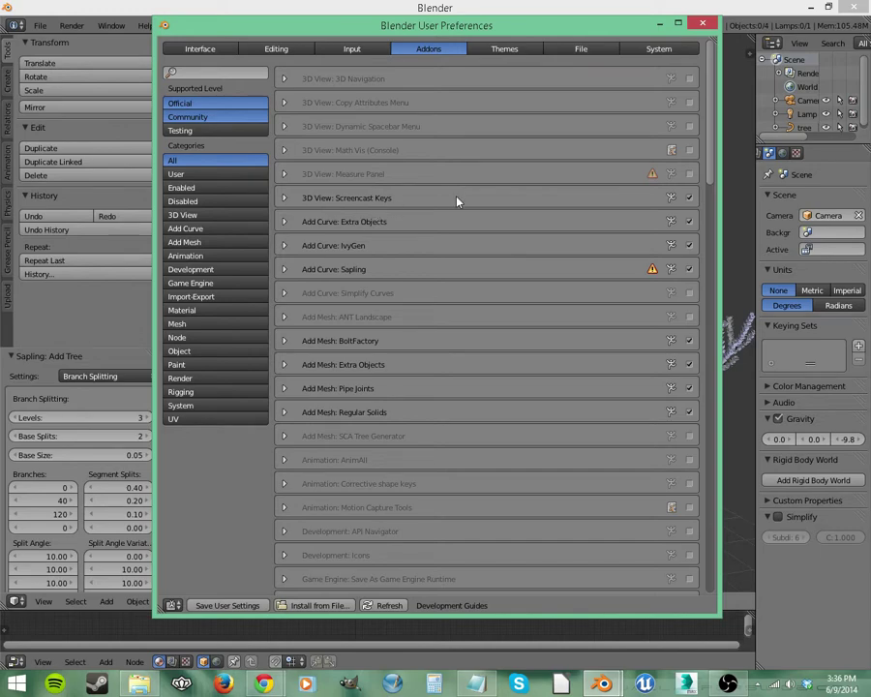
# Review the details of the curve add-ons Extra Objects, IvyGen and Sapling, including Sapling's warning
pyautogui.click(285, 221)
pyautogui.click(284, 221)
pyautogui.click(284, 245)
pyautogui.click(285, 246)
pyautogui.click(285, 269)
pyautogui.click(285, 272)
pyautogui.click(689, 269)
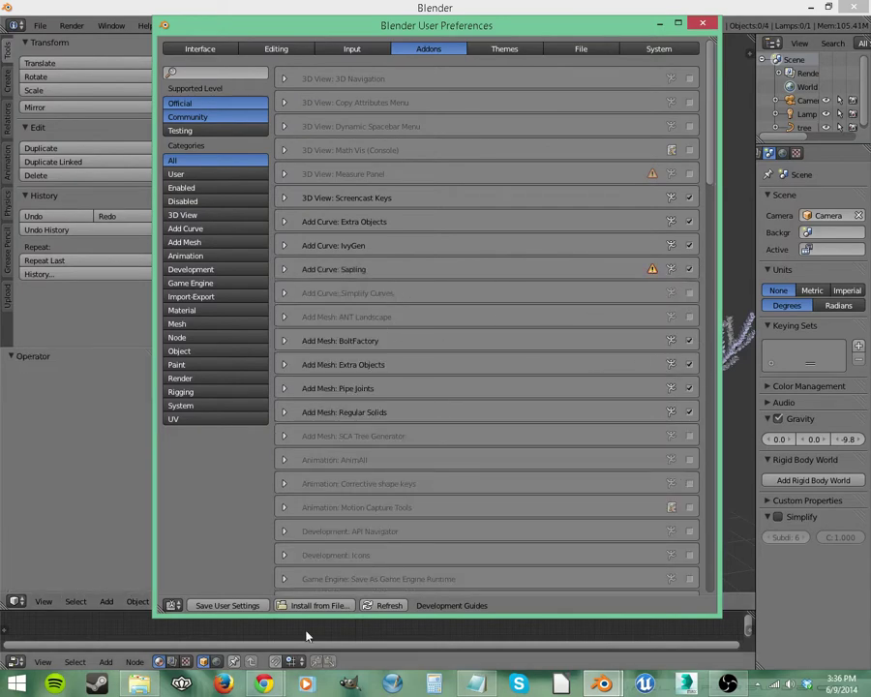
pyautogui.click(285, 270)
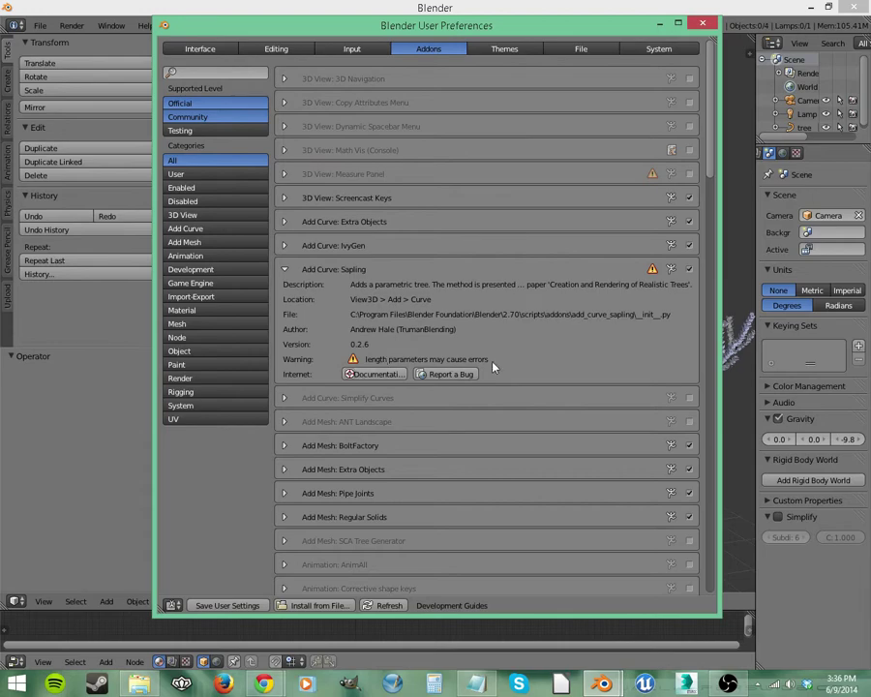
pyautogui.click(286, 271)
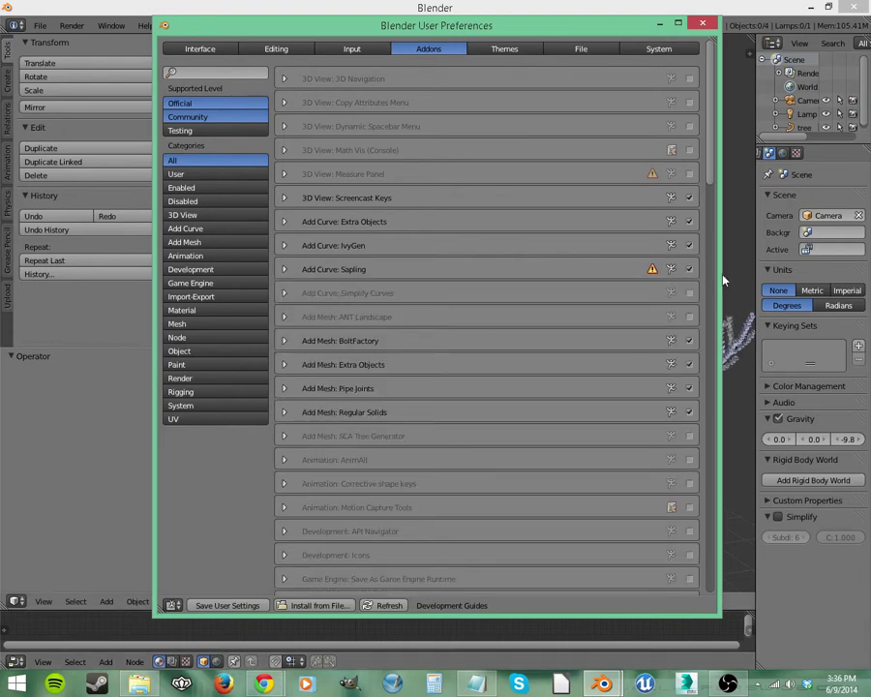
# Review the details of the mesh add-ons BoltFactory, Extra Objects, Pipe Joints and Regular Solids
pyautogui.moveTo(708, 176); pyautogui.dragTo(715, 198)
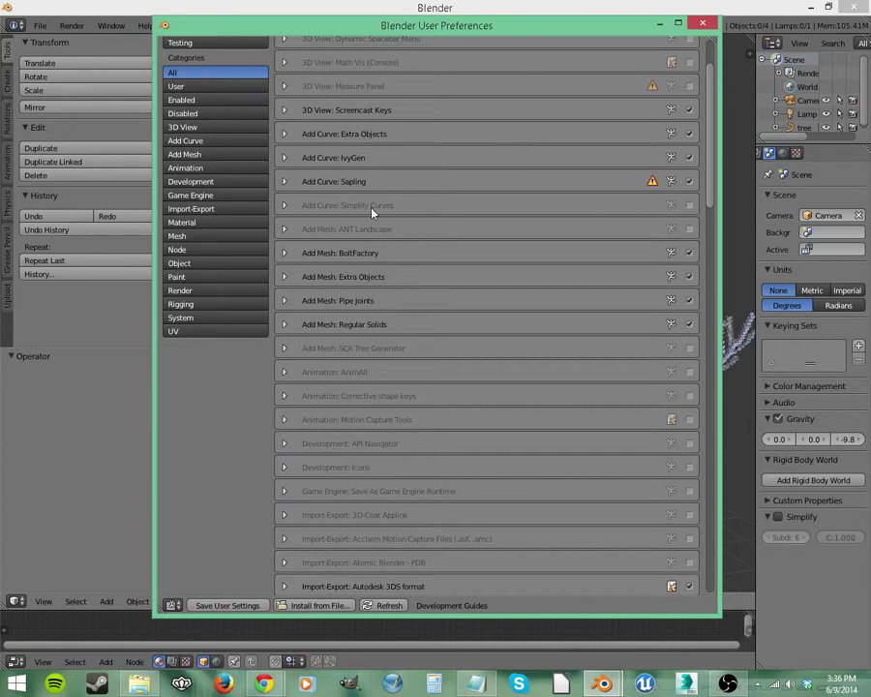
pyautogui.click(284, 254)
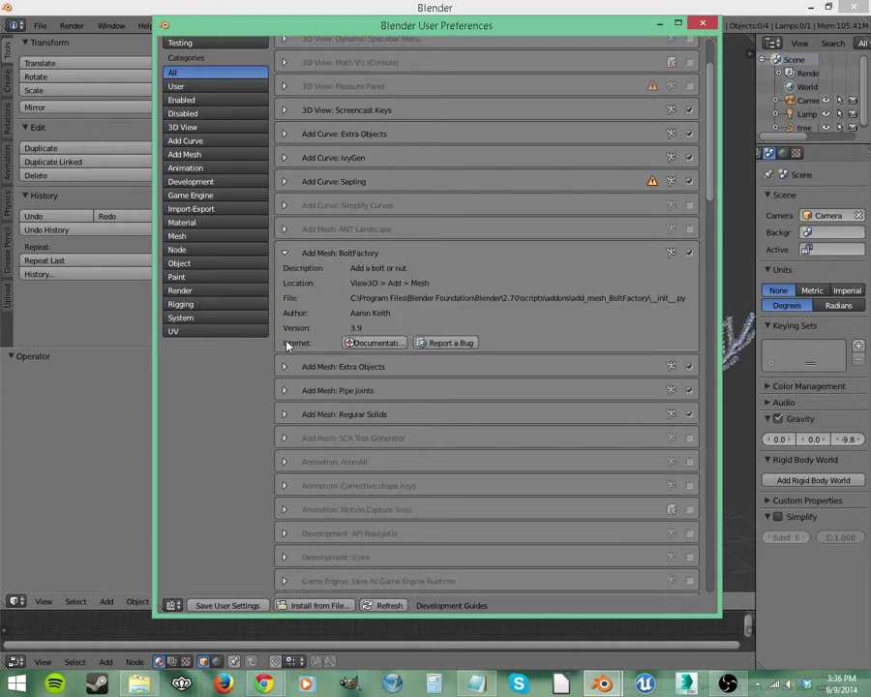
pyautogui.click(284, 255)
pyautogui.click(283, 277)
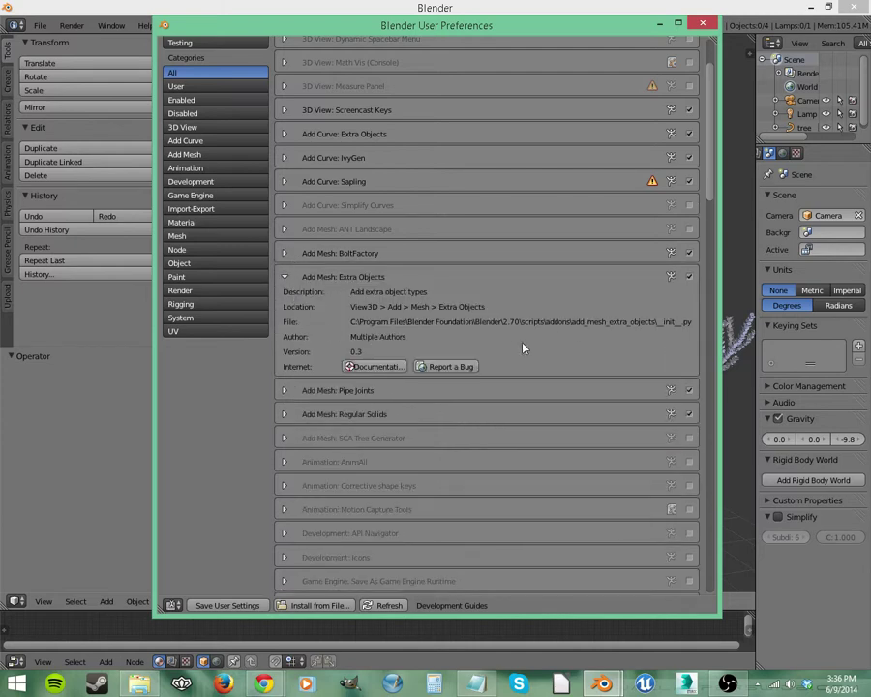
pyautogui.click(284, 277)
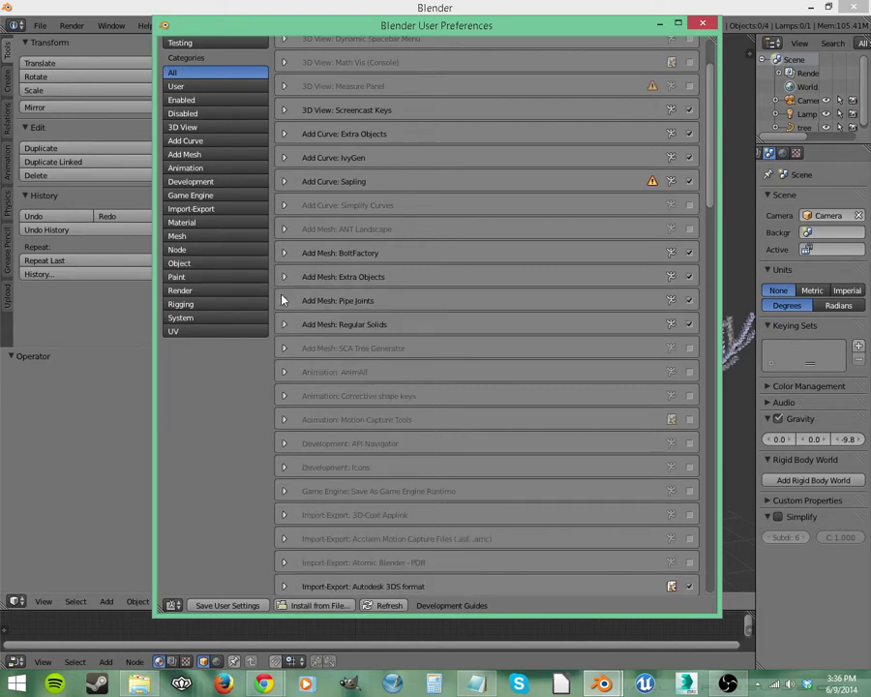
pyautogui.click(285, 301)
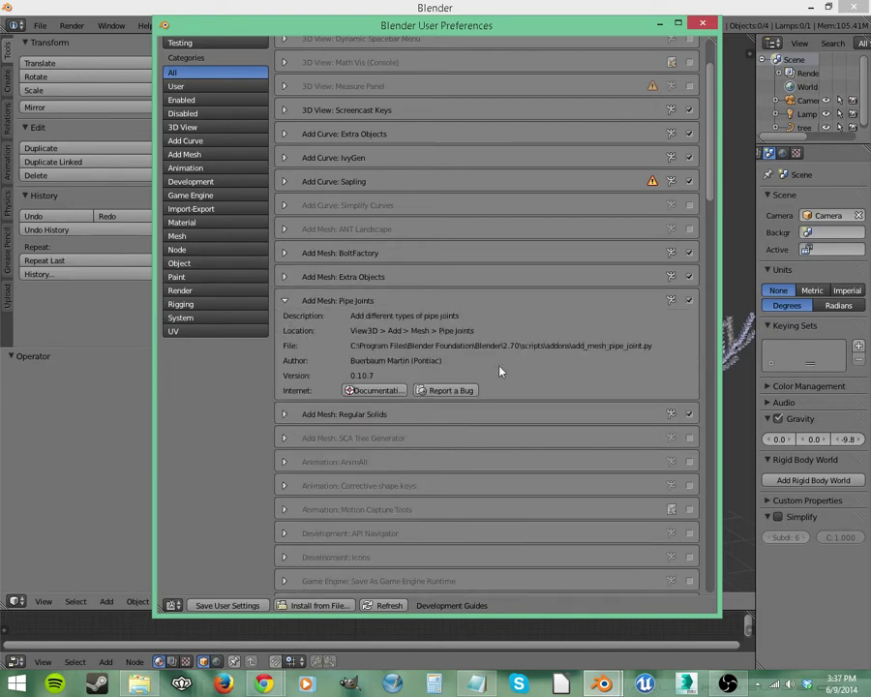
pyautogui.click(284, 301)
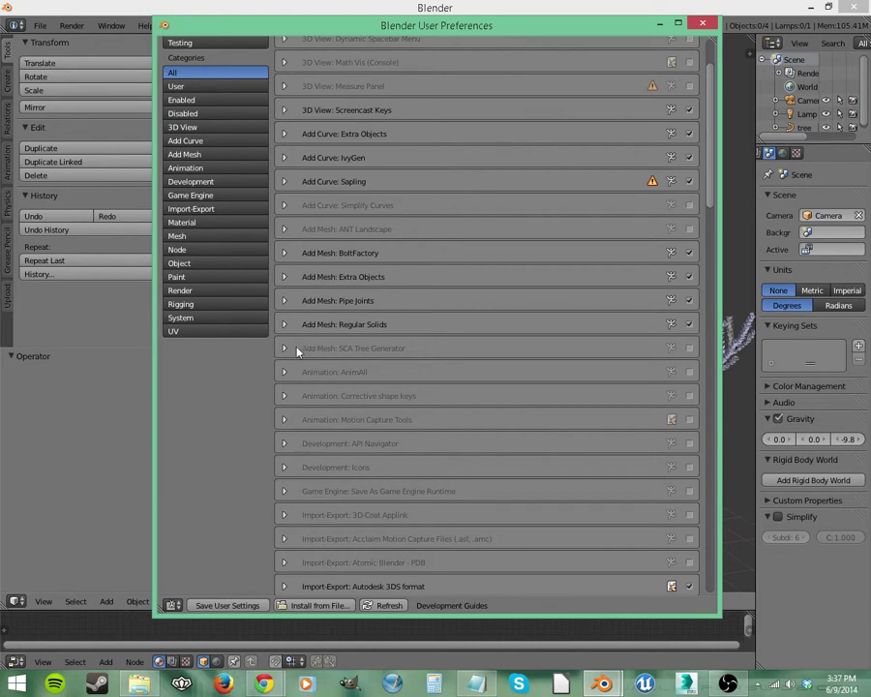
pyautogui.click(300, 325)
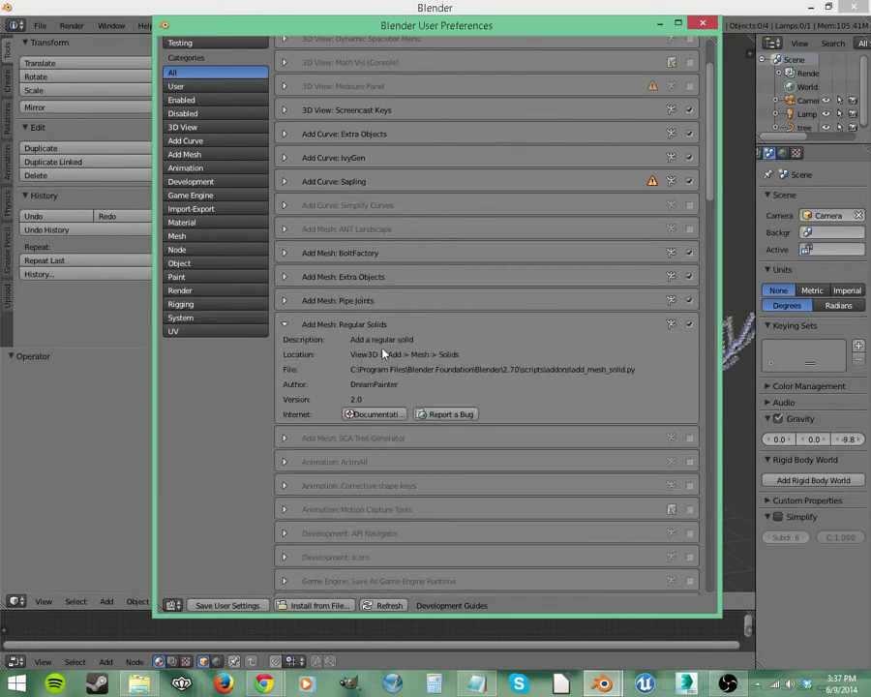
pyautogui.click(285, 325)
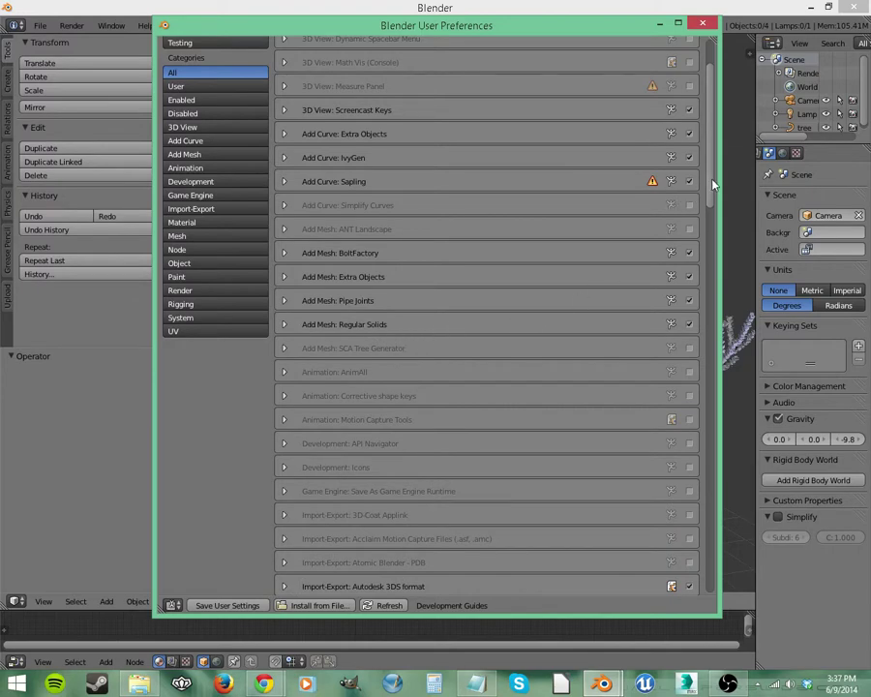
# Disable the Import-Export: Autodesk 3DS format add-on and save the user settings
pyautogui.scroll(-5, 710, 184)
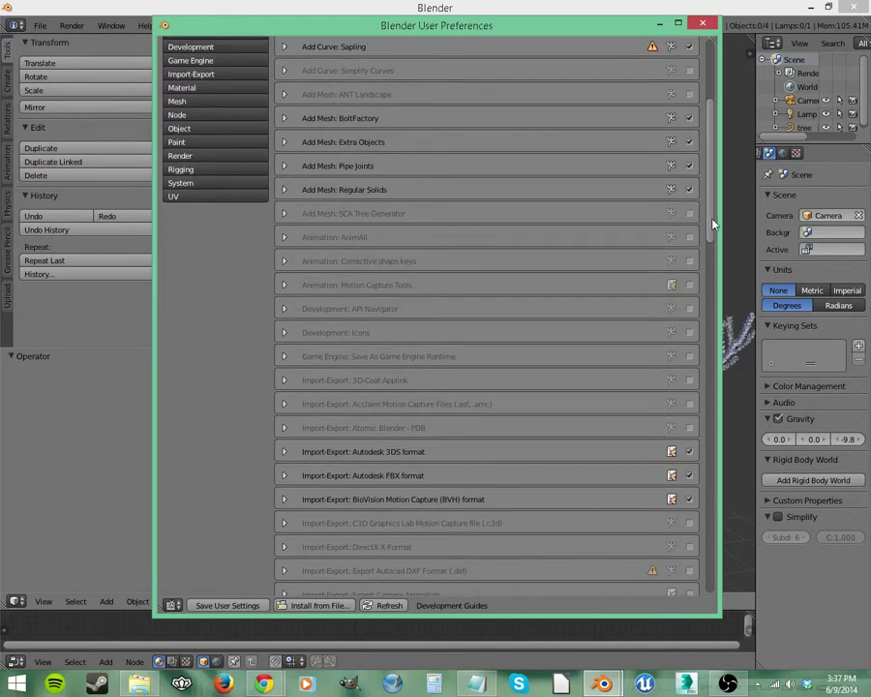
pyautogui.moveTo(713, 225); pyautogui.dragTo(712, 234)
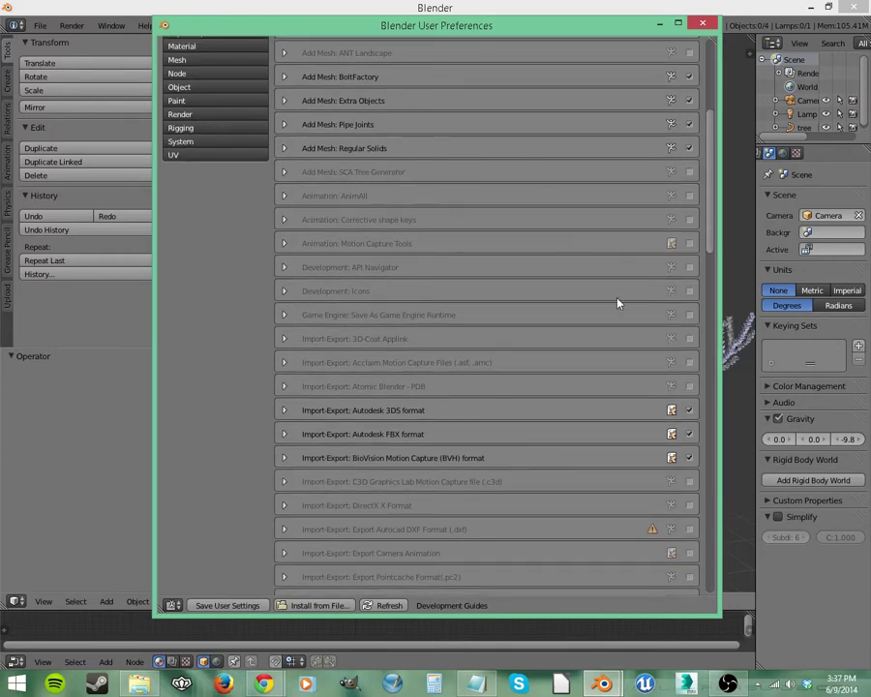
pyautogui.scroll(5, 710, 180)
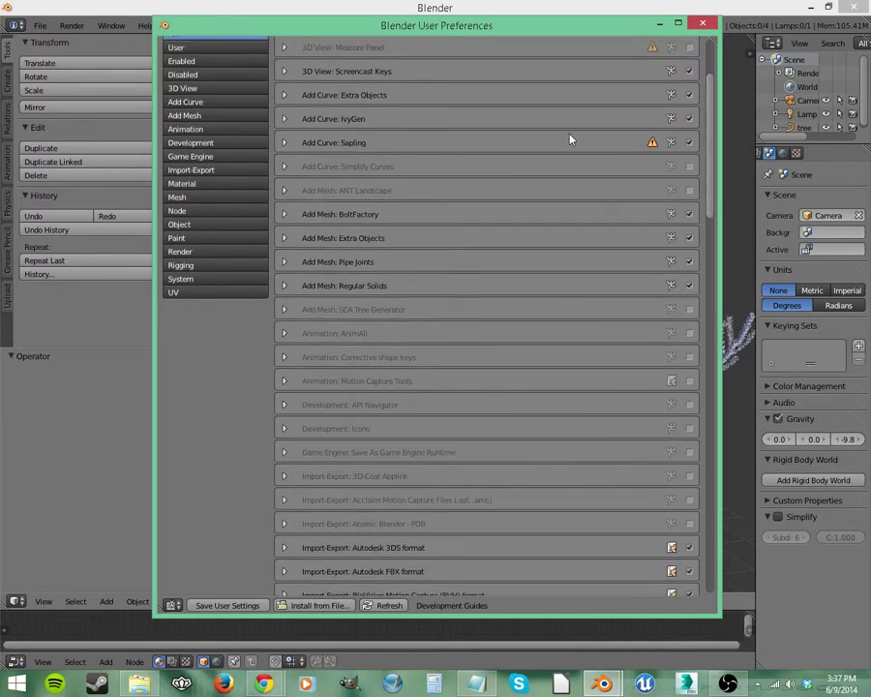
pyautogui.scroll(-10, 713, 222)
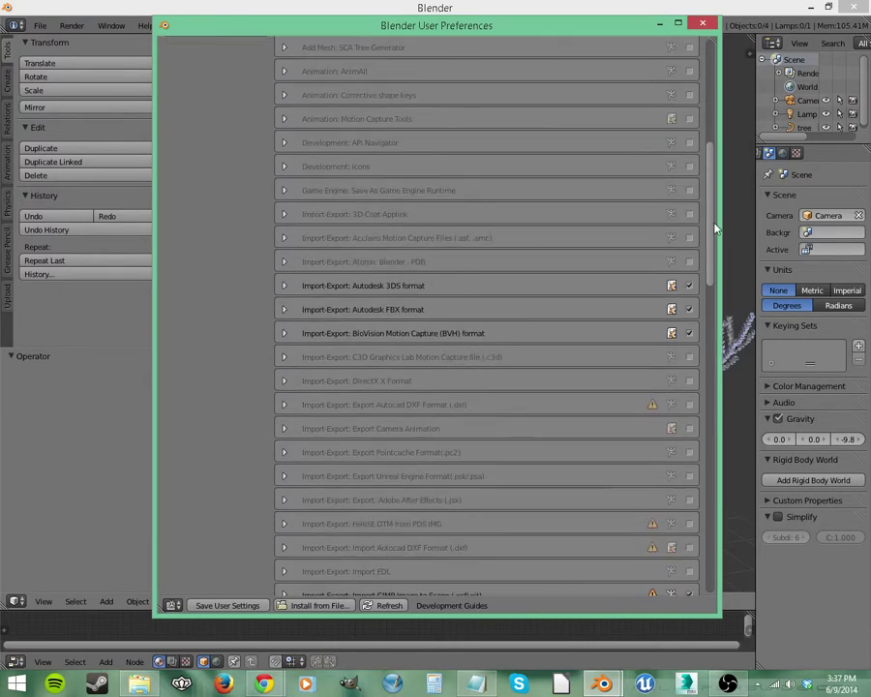
pyautogui.scroll(3, 715, 228)
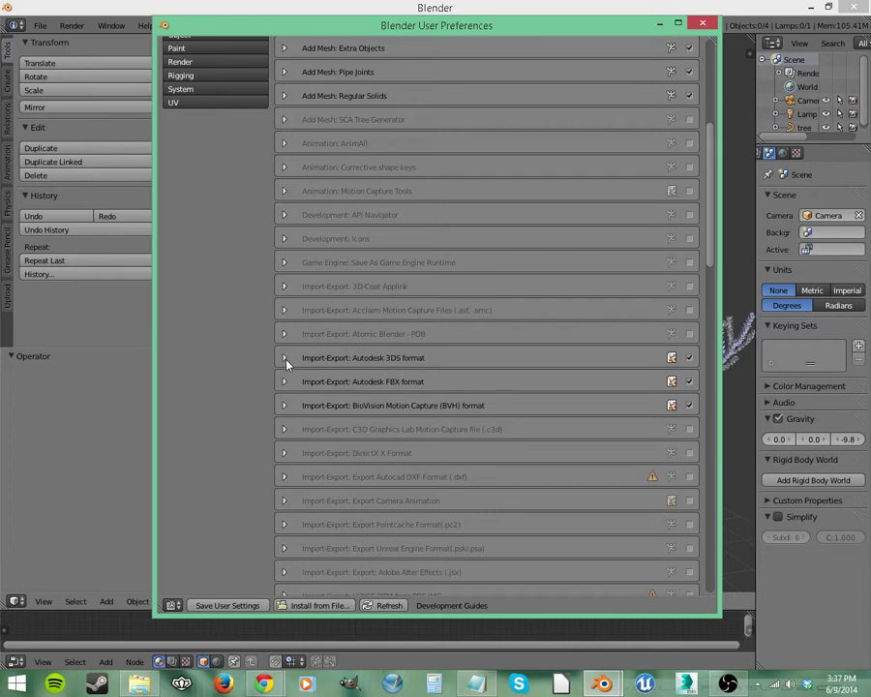
pyautogui.click(690, 358)
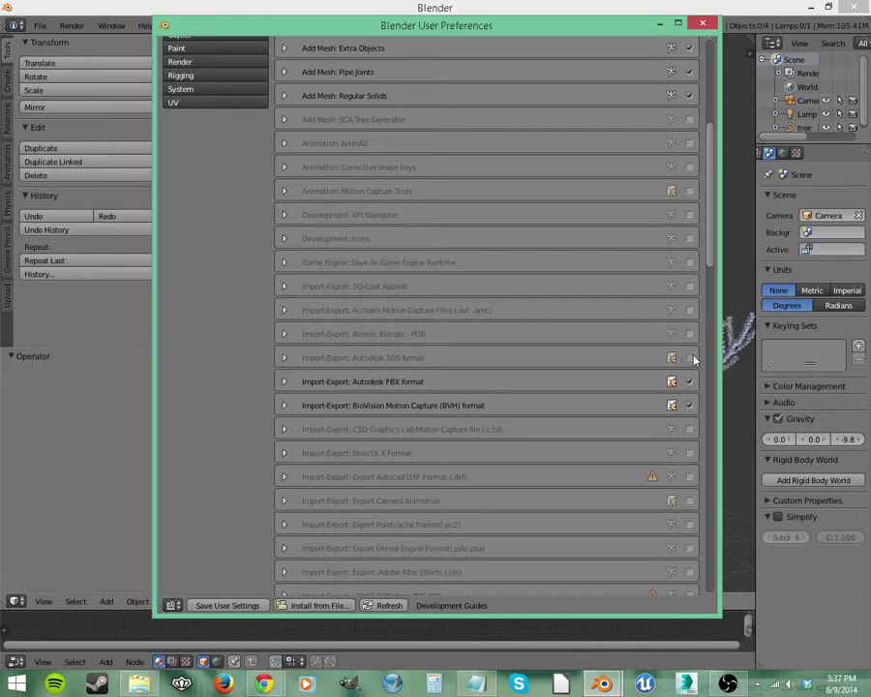
pyautogui.click(227, 605)
# Disable the Import-Export: BioVision Motion Capture (BVH) format add-on
pyautogui.scroll(-5, 710, 261)
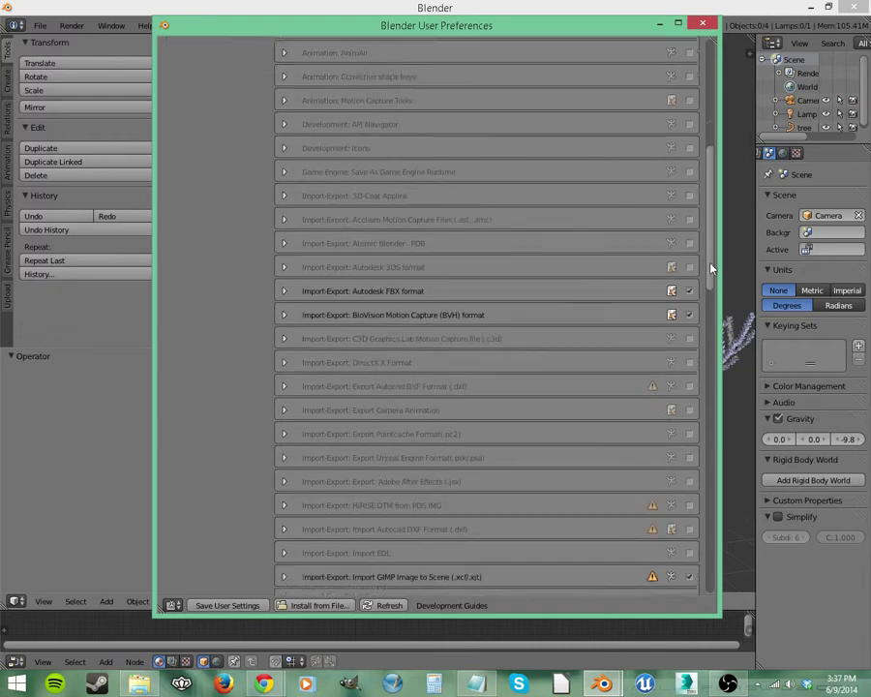
pyautogui.scroll(-5, 711, 280)
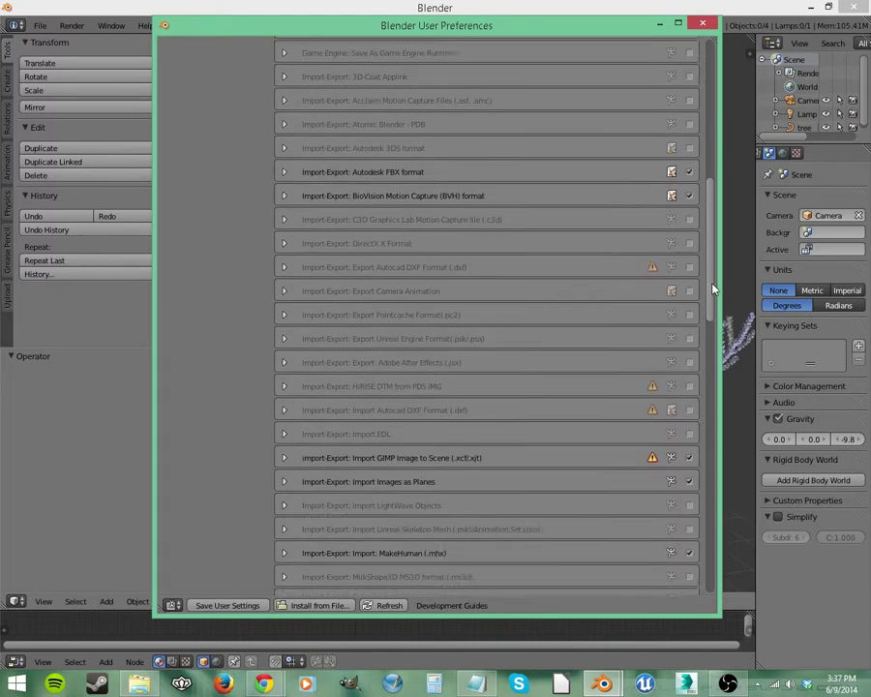
pyautogui.click(690, 157)
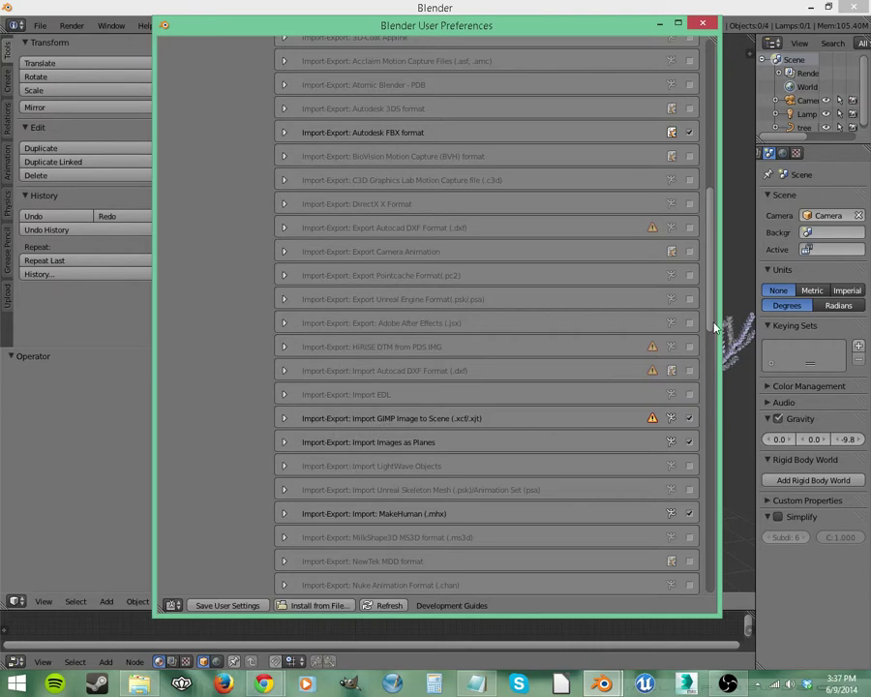
# Review the details and warning of the Import GIMP Image to Scene add-on
pyautogui.scroll(-5, 716, 358)
pyautogui.scroll(-2, 714, 358)
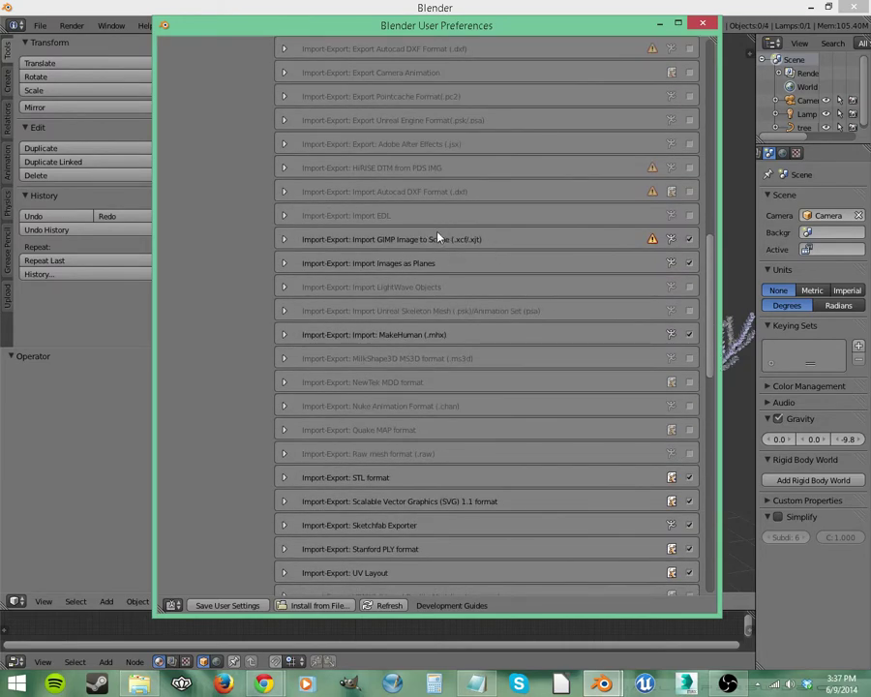
pyautogui.click(690, 240)
pyautogui.click(420, 263)
pyautogui.click(285, 239)
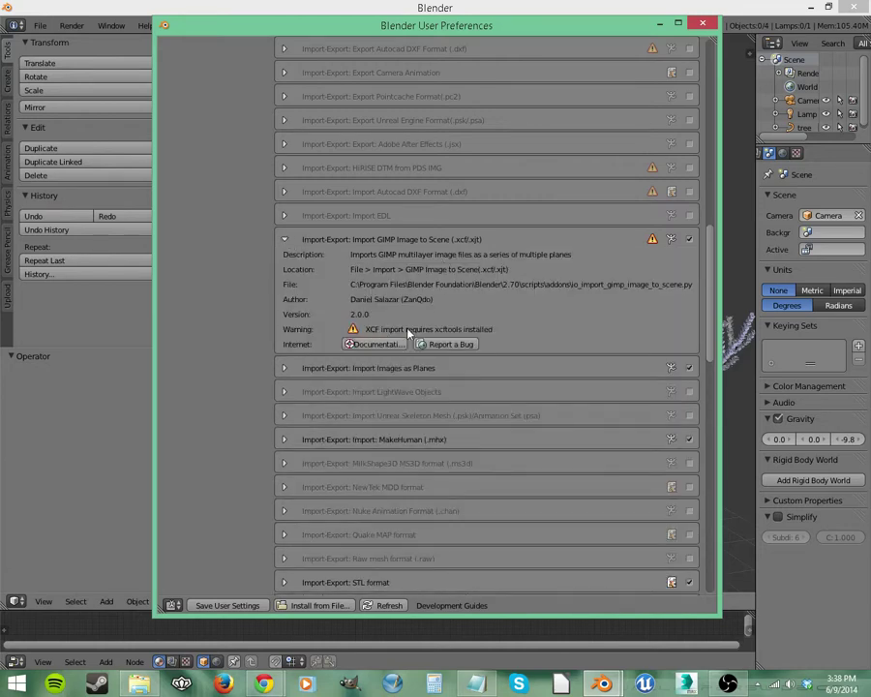
pyautogui.click(285, 239)
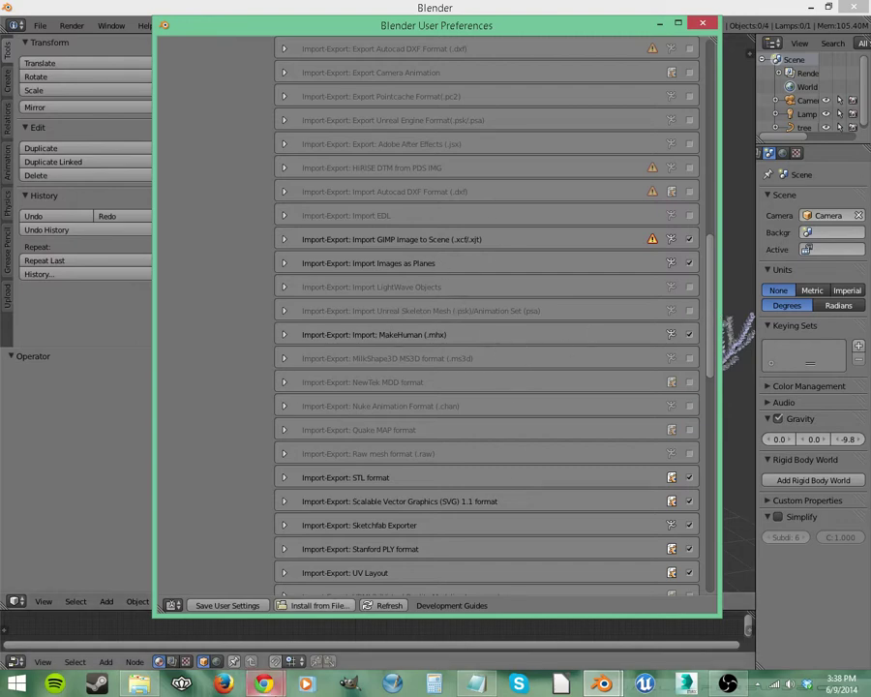
# Switch to Chrome to view the MakeHuman home page and return to Blender's user preferences
pyautogui.moveTo(264, 684)
pyautogui.click(297, 587)
pyautogui.click(45, 7)
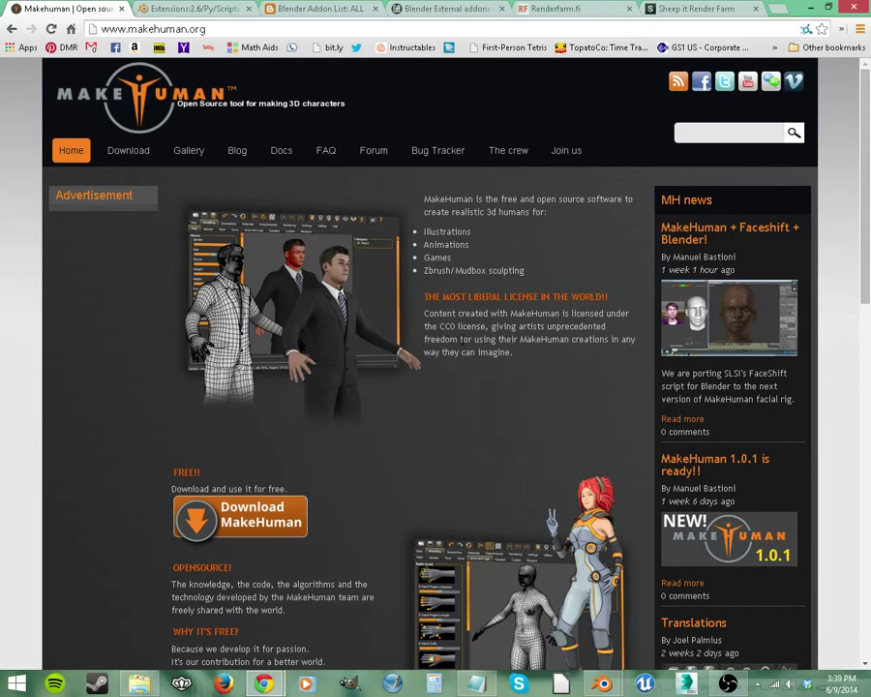
pyautogui.moveTo(602, 683)
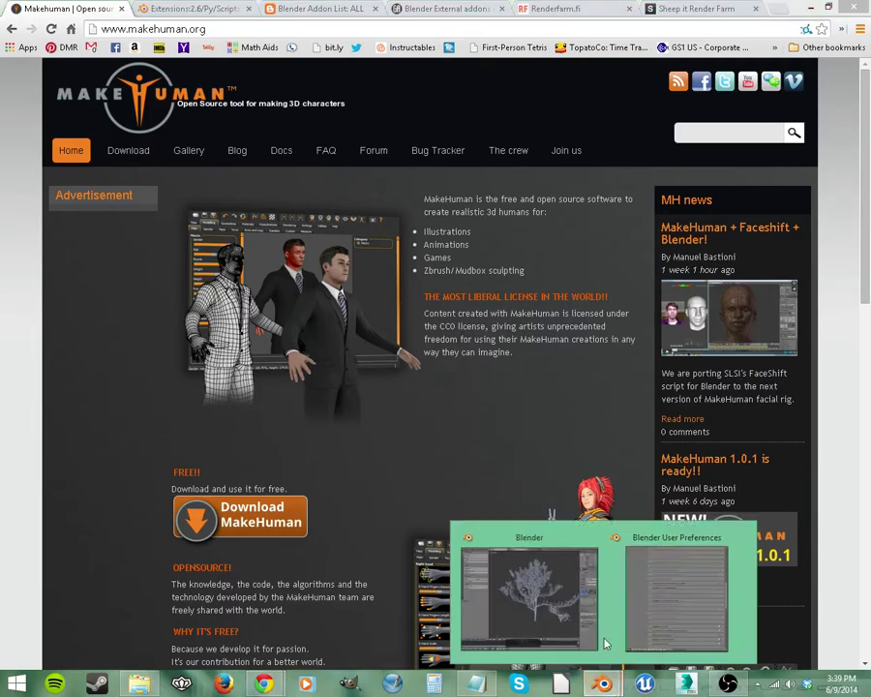
pyautogui.click(595, 605)
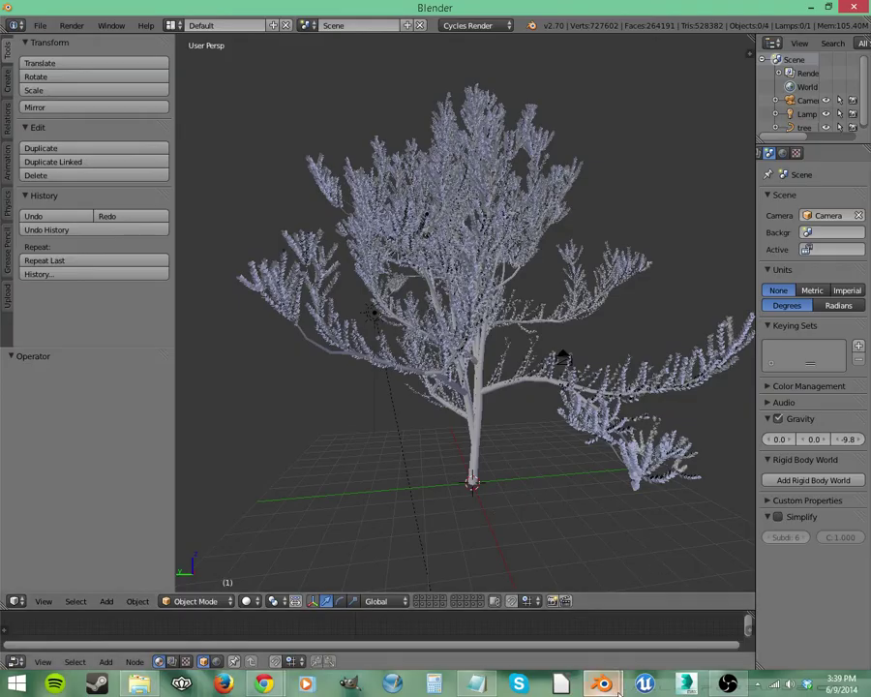
pyautogui.click(655, 614)
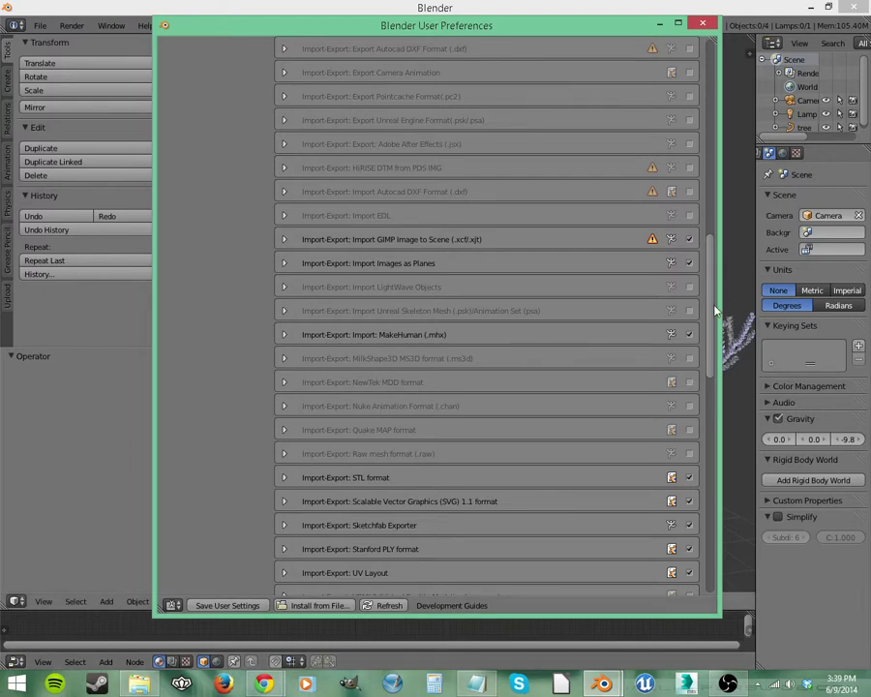
pyautogui.moveTo(602, 684)
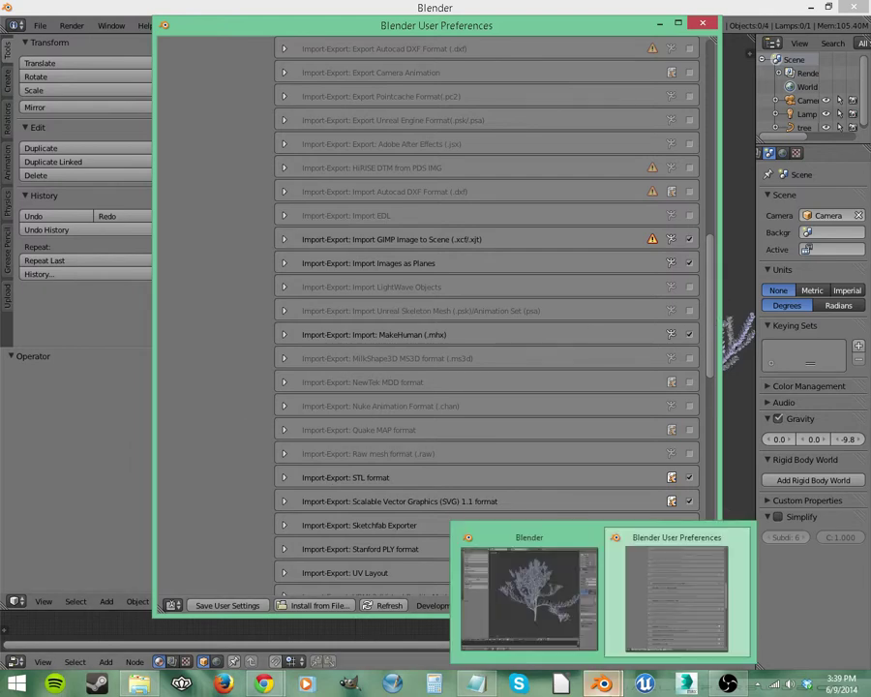
pyautogui.moveTo(264, 685)
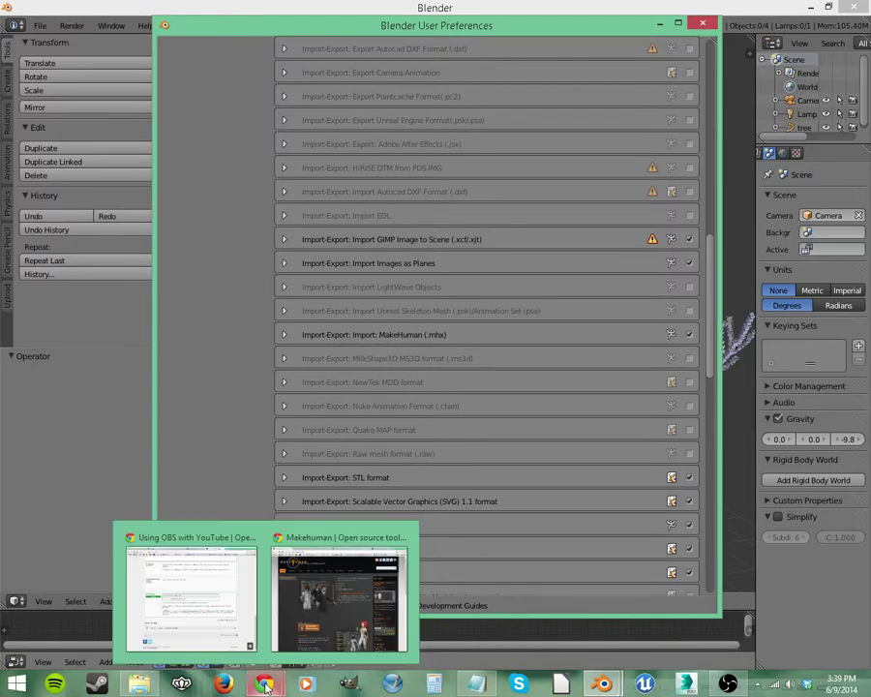
pyautogui.click(290, 562)
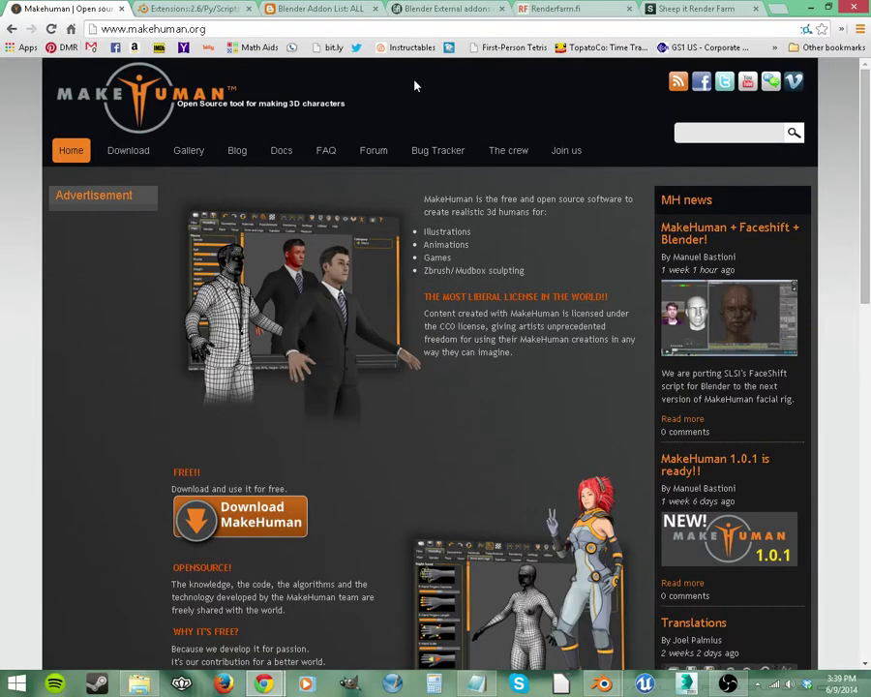
pyautogui.moveTo(600, 681)
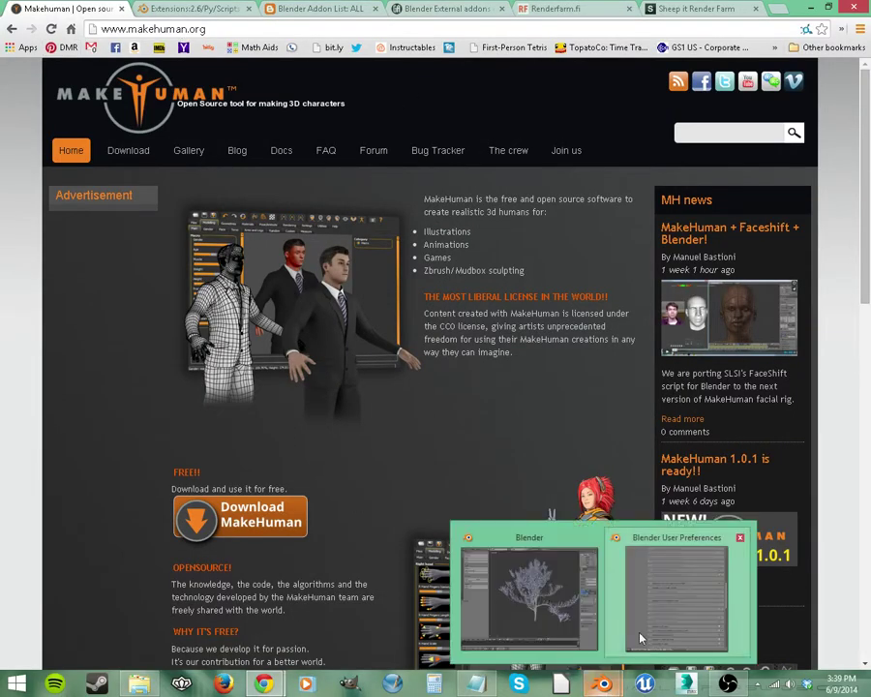
pyautogui.click(571, 635)
pyautogui.click(668, 620)
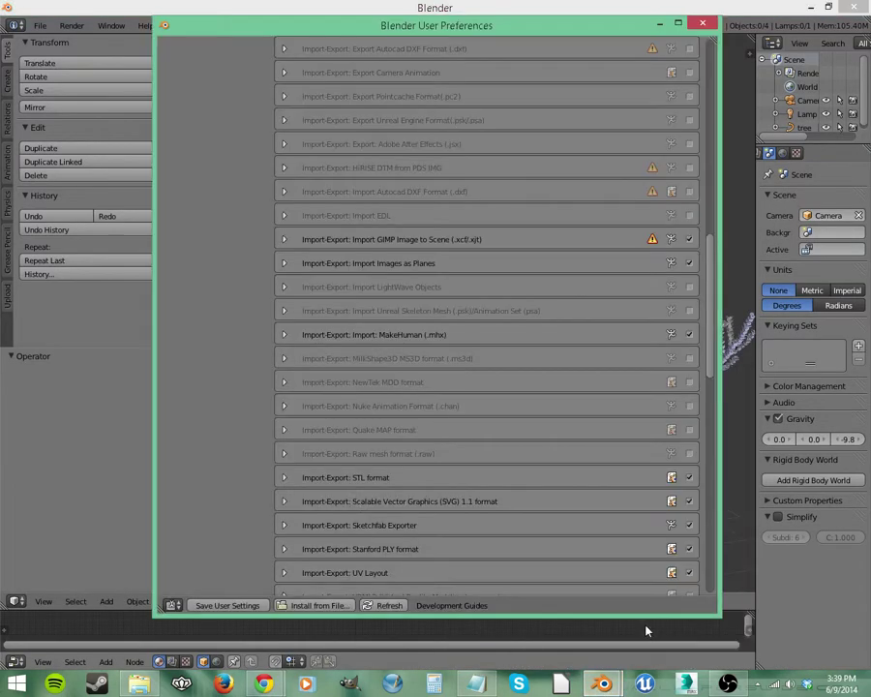
# Review the details of the Import-Export: Sketchfab Exporter add-on
pyautogui.scroll(-1, 222, 326)
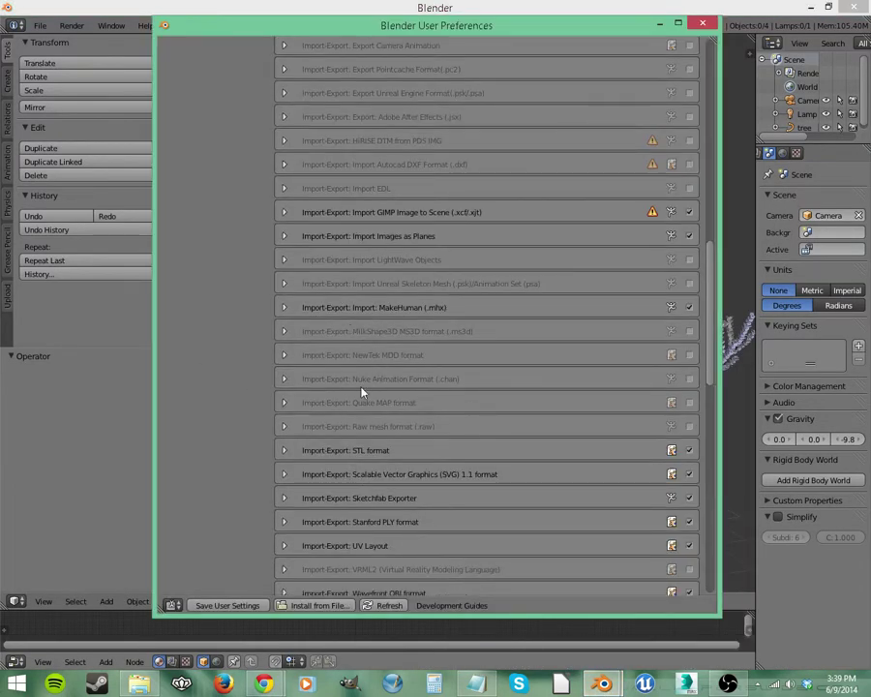
pyautogui.moveTo(710, 334); pyautogui.dragTo(719, 382)
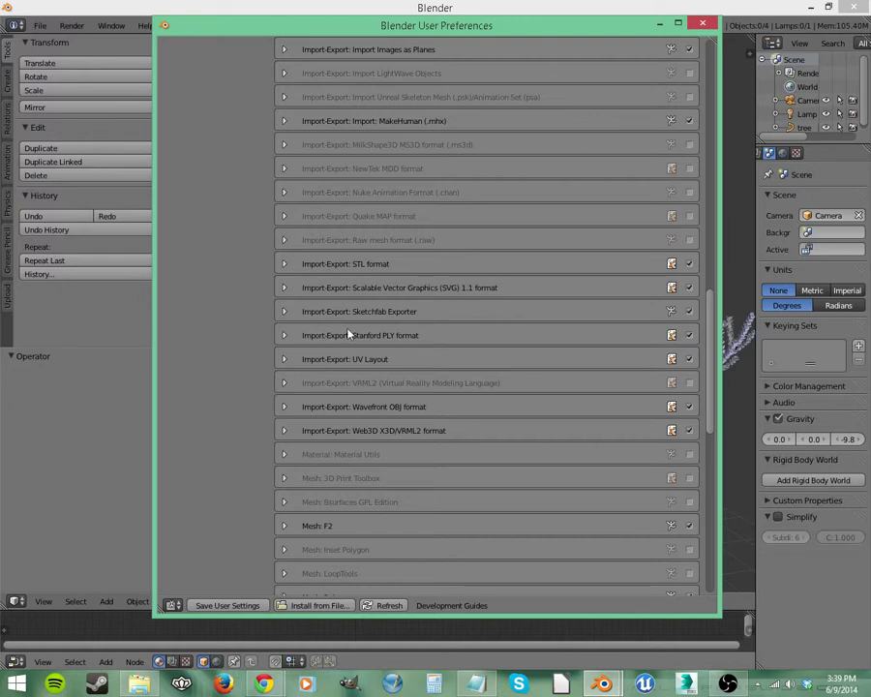
pyautogui.click(284, 312)
pyautogui.click(285, 311)
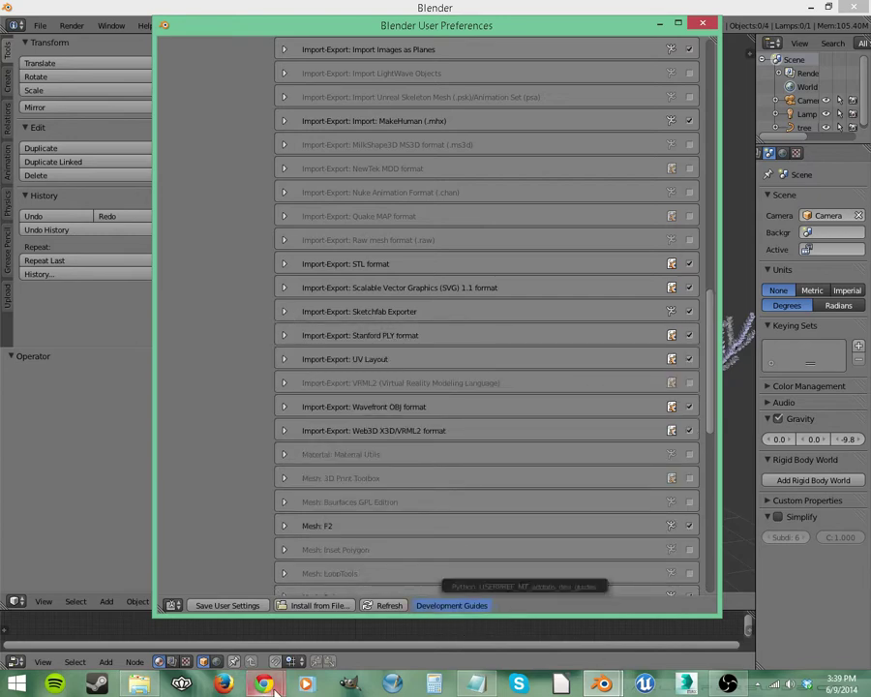
# Switch to Chrome, search for "sketchfab" in a new tab and open the Sketchfab website
pyautogui.moveTo(263, 684)
pyautogui.click(284, 619)
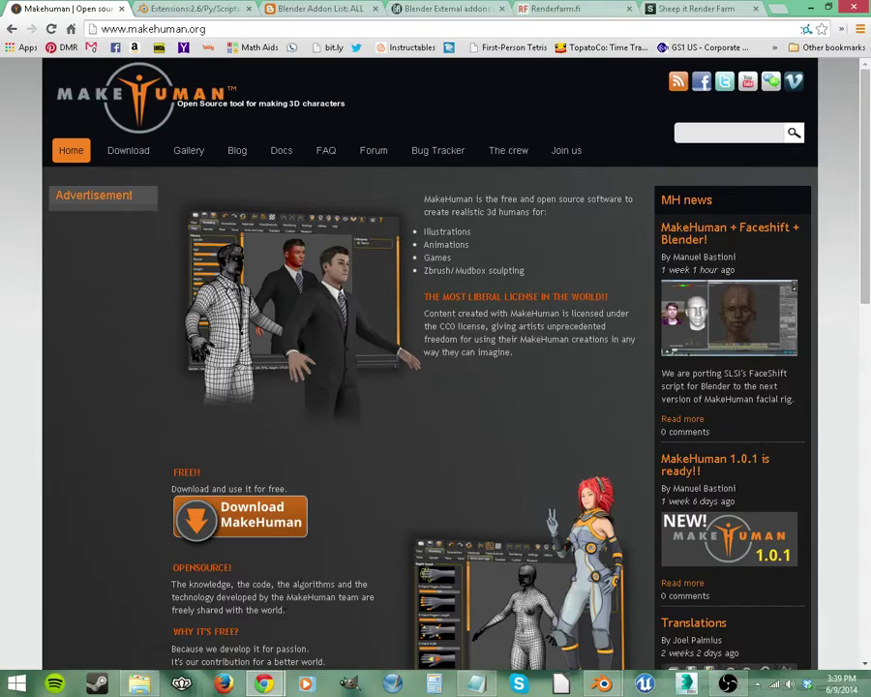
pyautogui.hotkey('ctrl', 't')
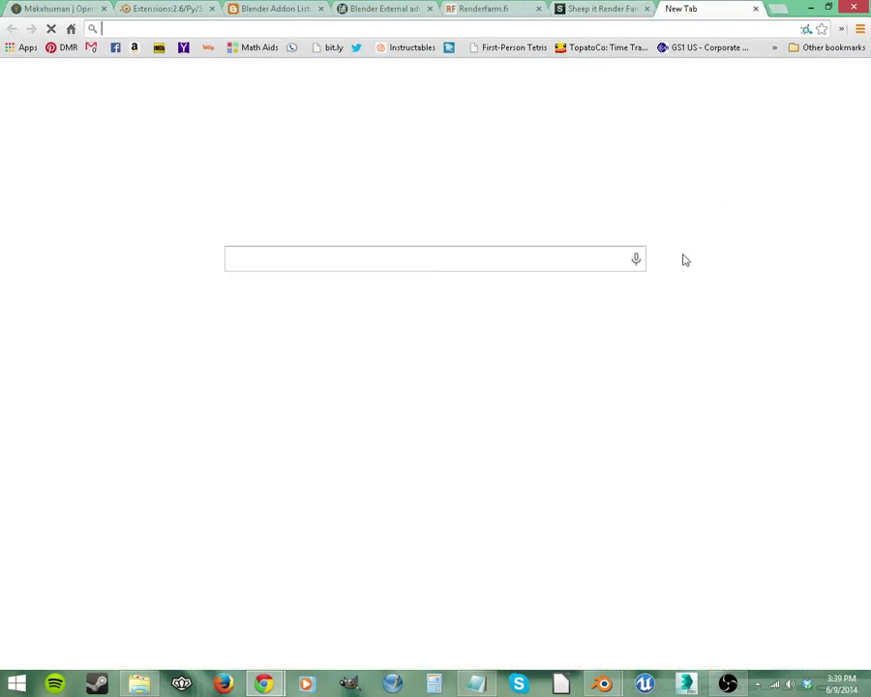
pyautogui.write('sketchfab')
pyautogui.press('Return')
pyautogui.click(140, 184)
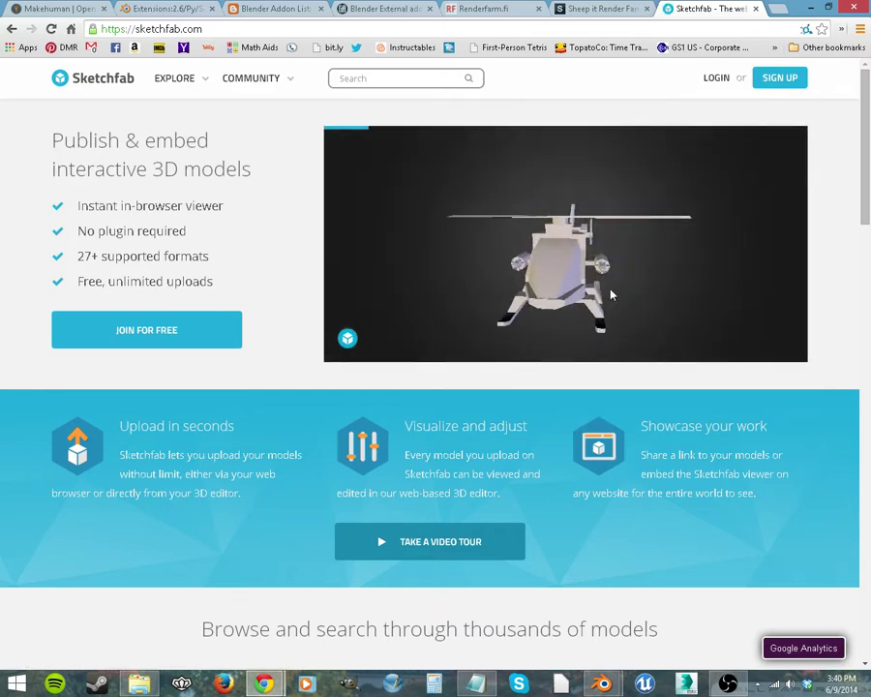
# Orbit the helicopter model in the Sketchfab home page viewer and return to Blender's user preferences
pyautogui.moveTo(495, 296); pyautogui.dragTo(379, 200)
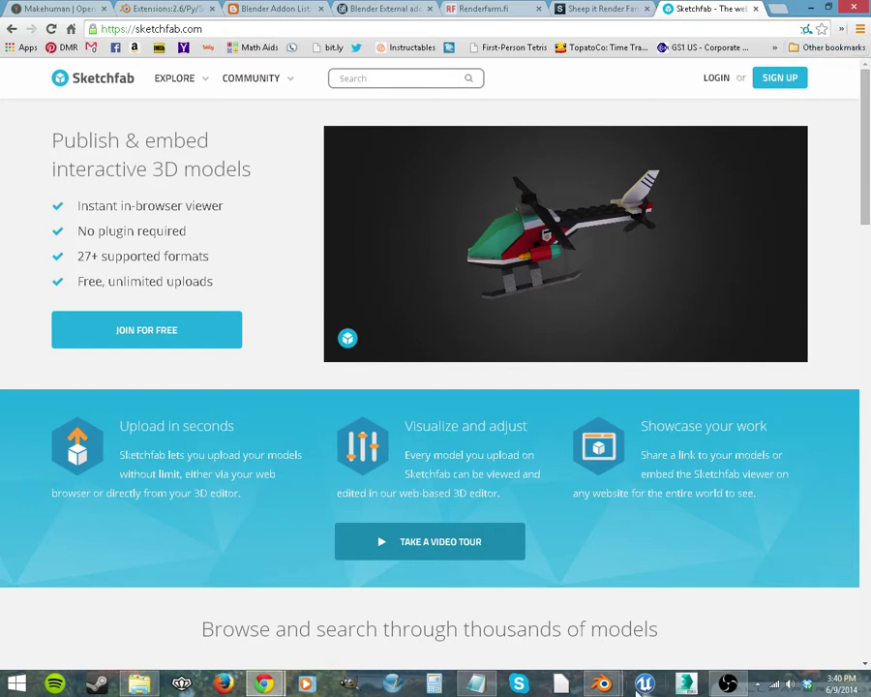
pyautogui.moveTo(603, 683)
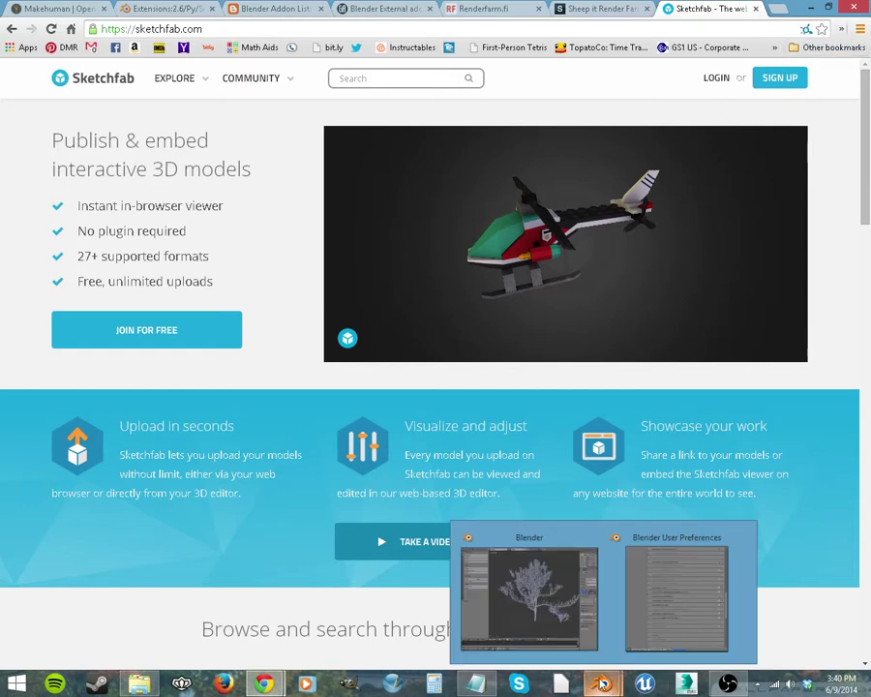
pyautogui.click(563, 613)
pyautogui.click(667, 624)
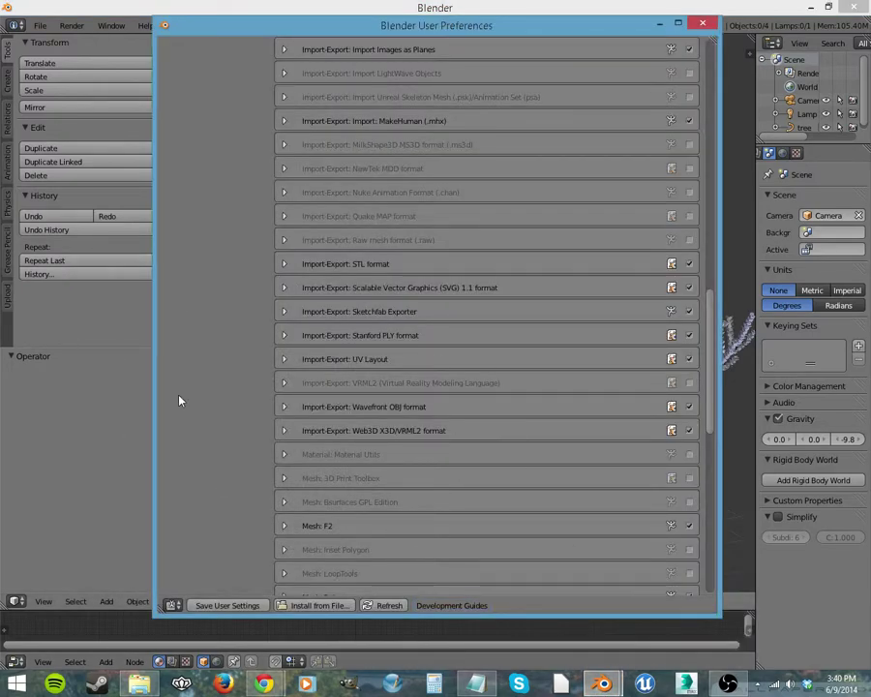
# Review the details of the Import-Export: UV Layout add-on
pyautogui.moveTo(717, 386); pyautogui.dragTo(716, 414)
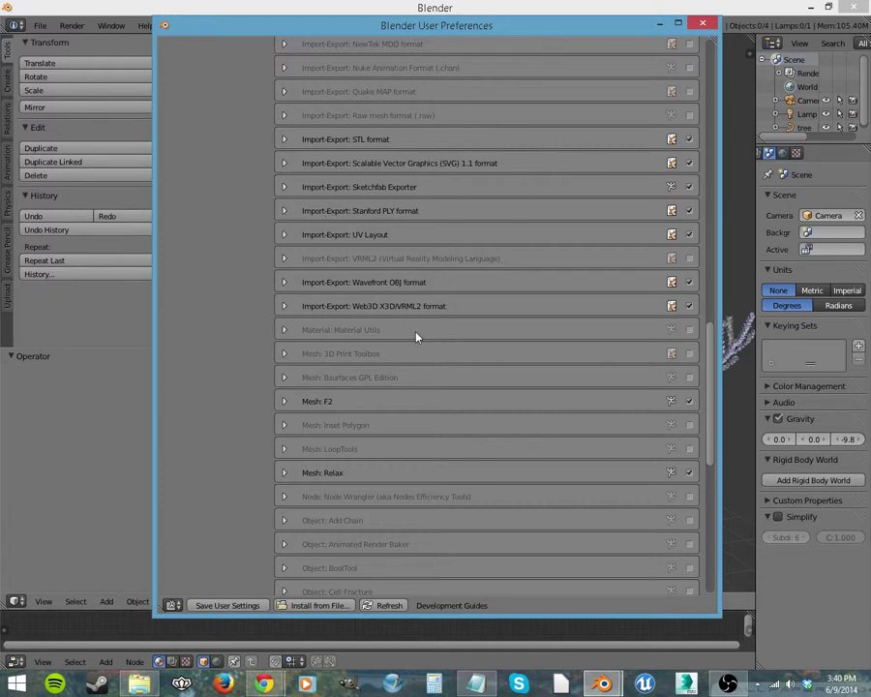
pyautogui.click(285, 234)
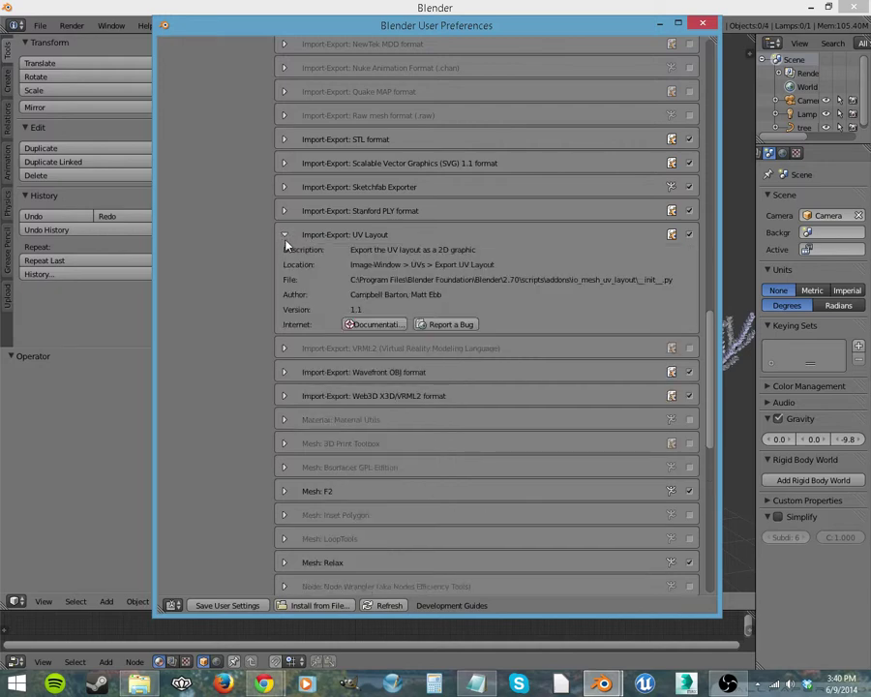
pyautogui.click(285, 235)
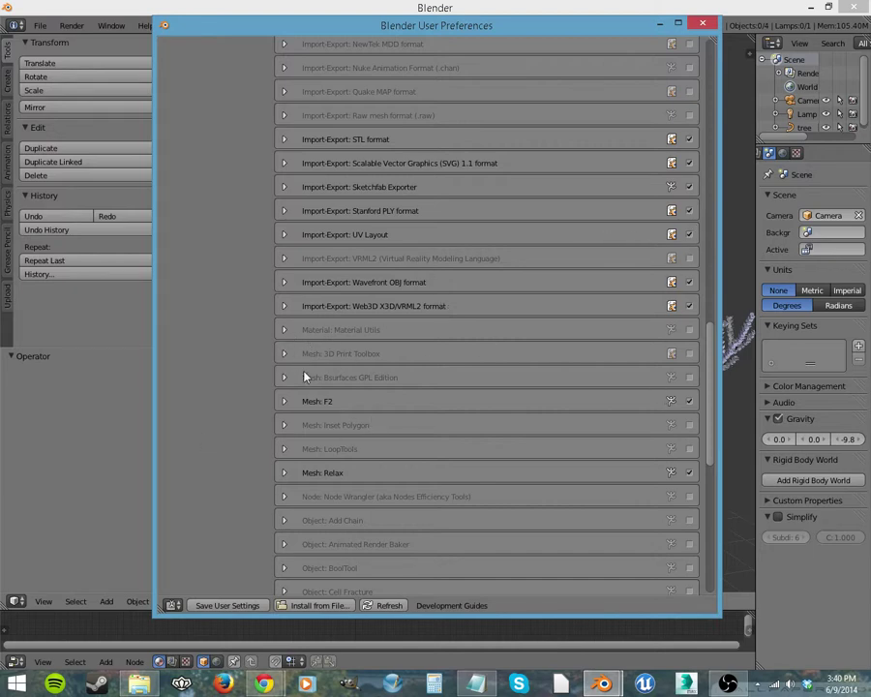
# Show the details of the Object: Add Chain add-on
pyautogui.moveTo(711, 411); pyautogui.dragTo(695, 510)
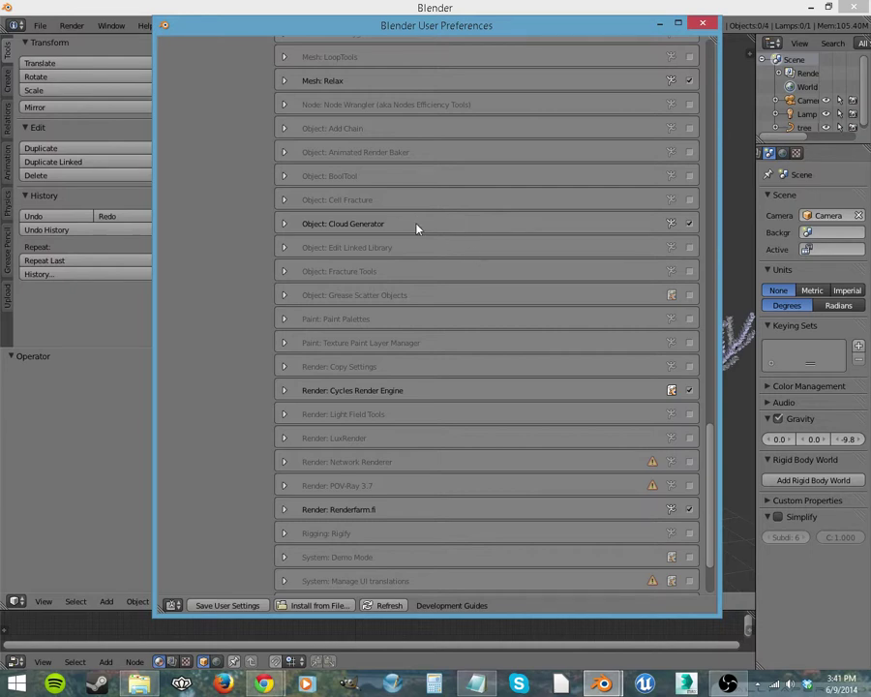
pyautogui.click(284, 129)
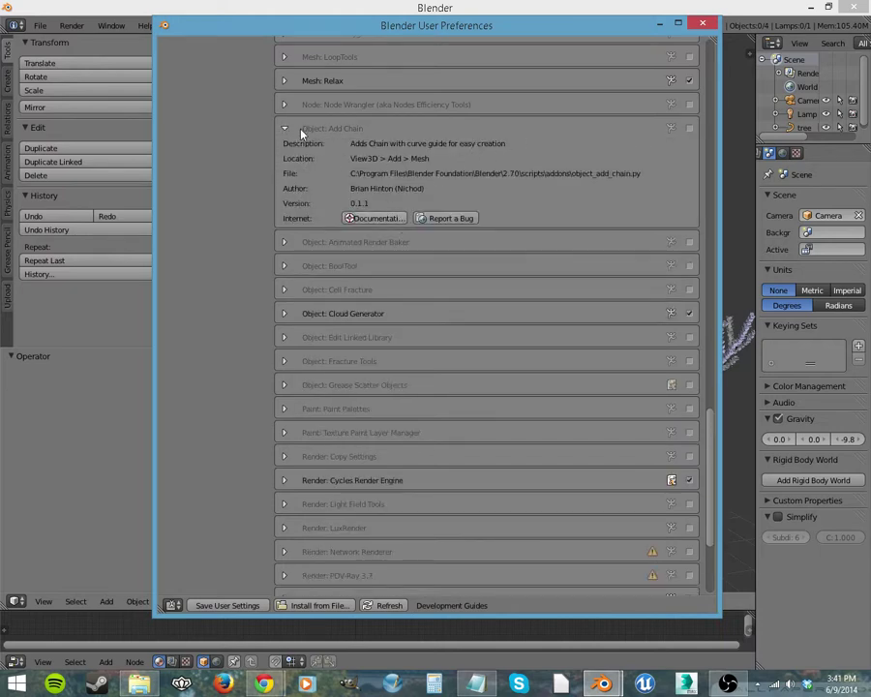
# Collapse the details of the Object: Add Chain add-on and enable it
pyautogui.click(284, 128)
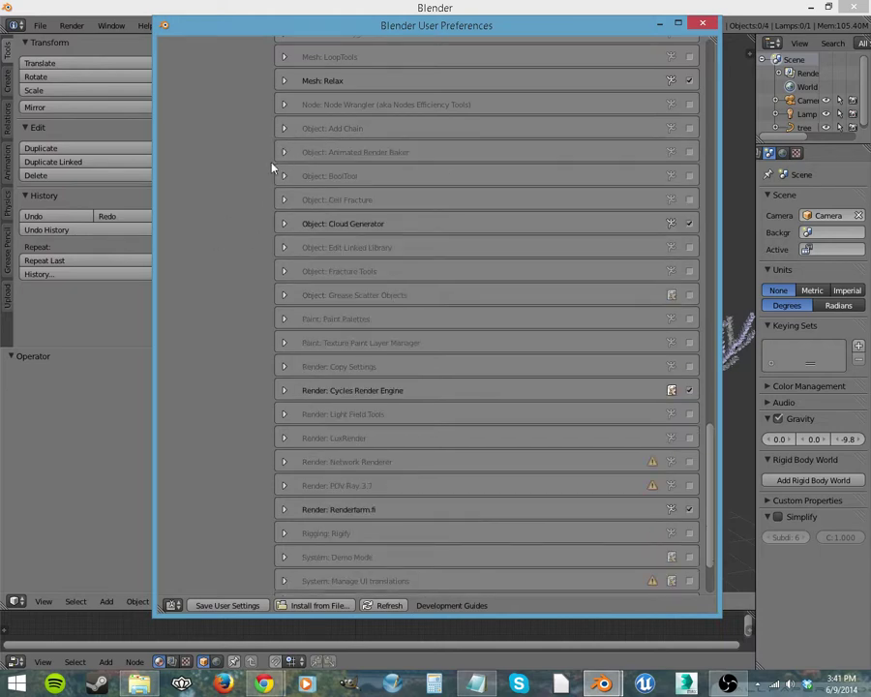
pyautogui.click(690, 128)
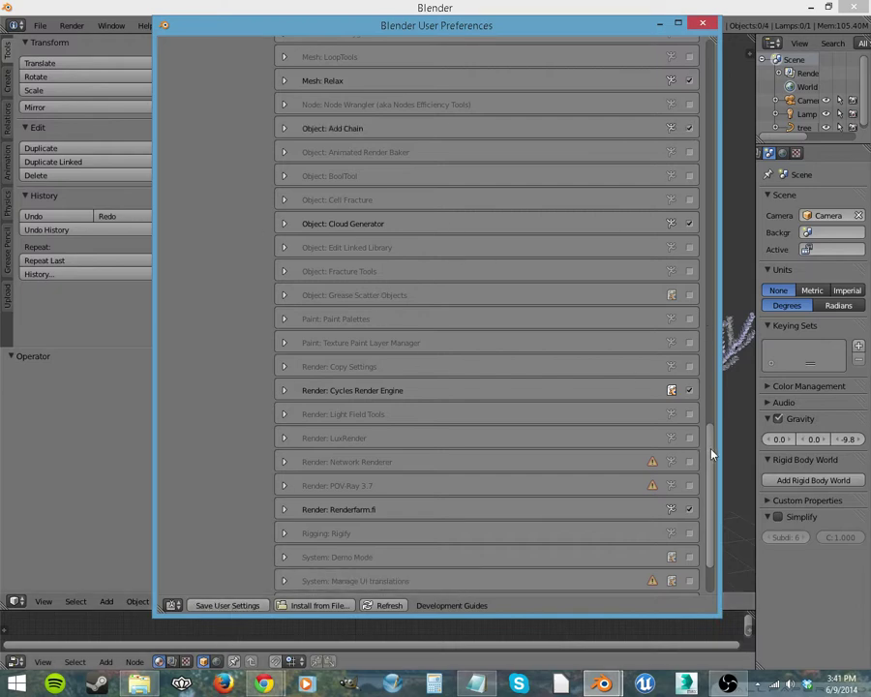
# Review the details of the Render: Renderfarm.fi add-on and collapse them again
pyautogui.moveTo(711, 453); pyautogui.dragTo(715, 496)
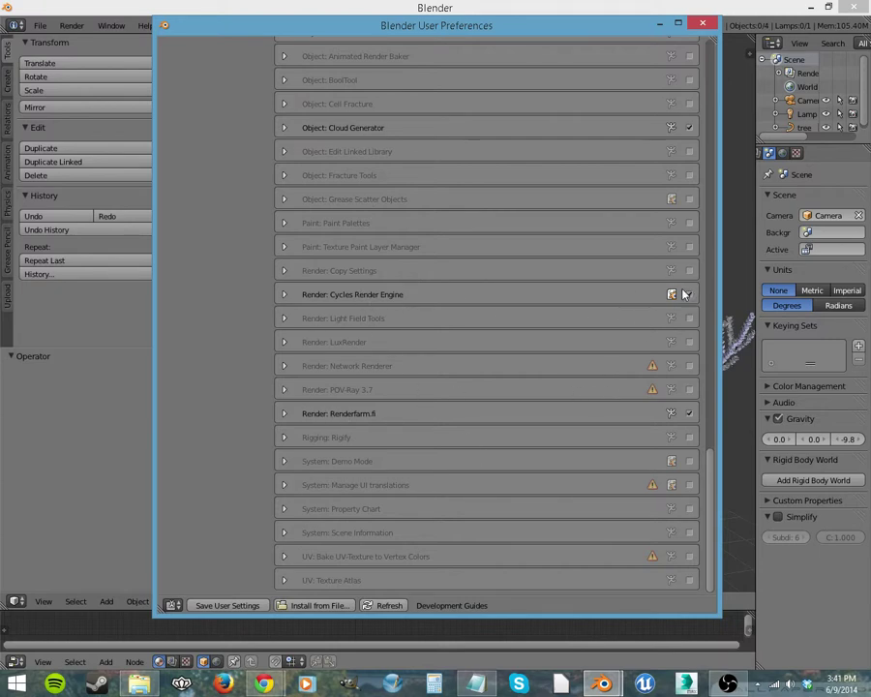
pyautogui.click(283, 416)
pyautogui.click(284, 414)
# Switch to Chrome and view the open Renderfarm.fi and Sheep it Render Farm websites
pyautogui.moveTo(274, 685)
pyautogui.click(344, 610)
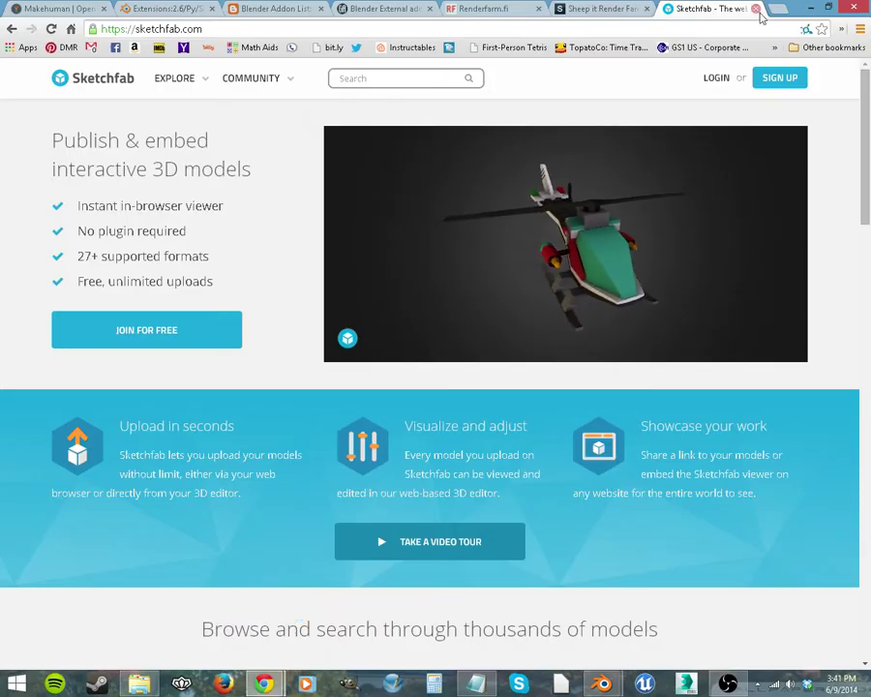
pyautogui.click(509, 8)
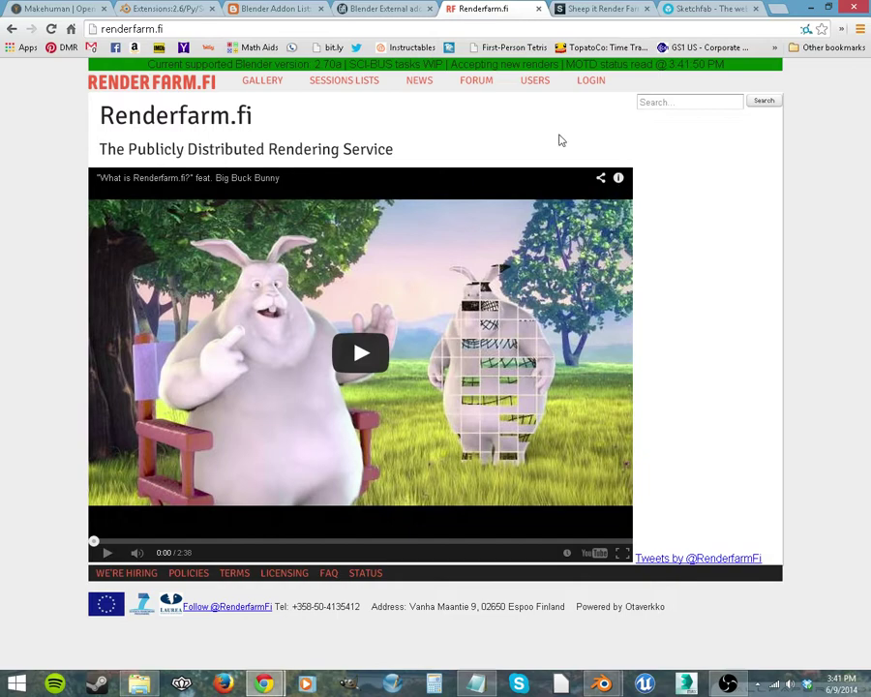
pyautogui.click(583, 10)
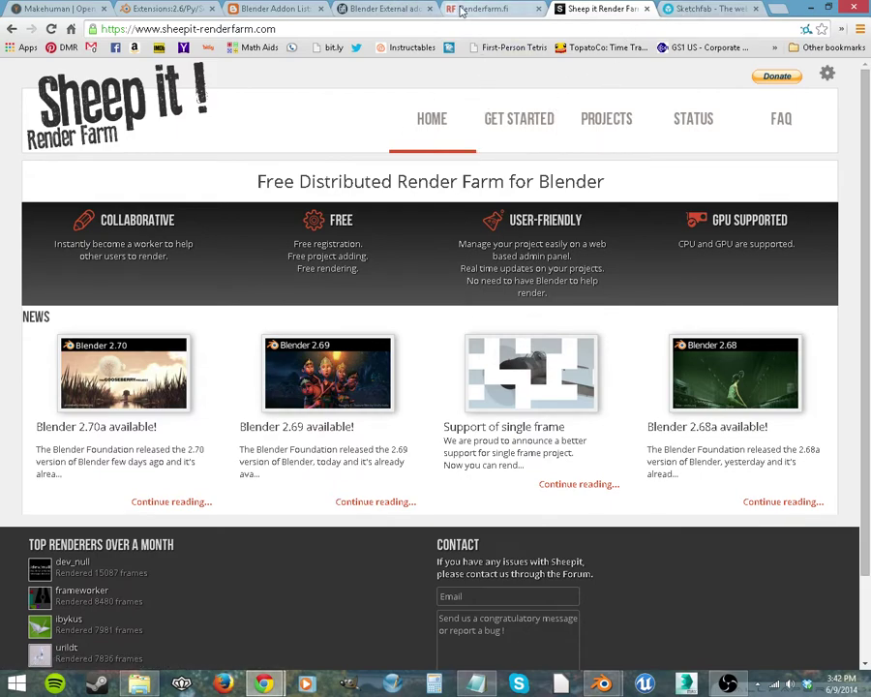
pyautogui.hotkey('ctrl', 'shift', 'Tab')
pyautogui.click(629, 15)
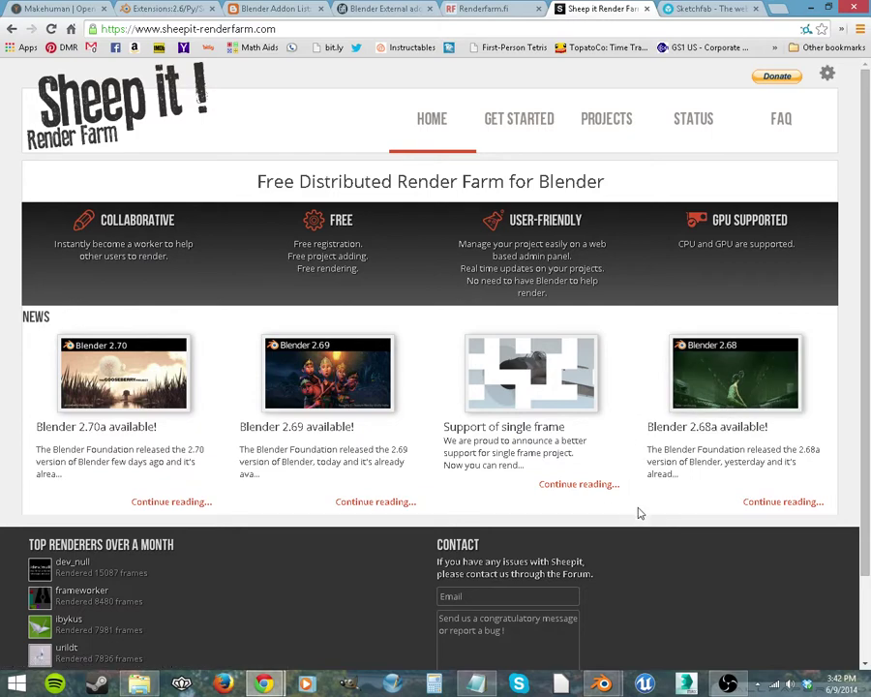
# Return to Blender's user preferences and look through the remaining add-ons at the end of the list
pyautogui.moveTo(604, 685)
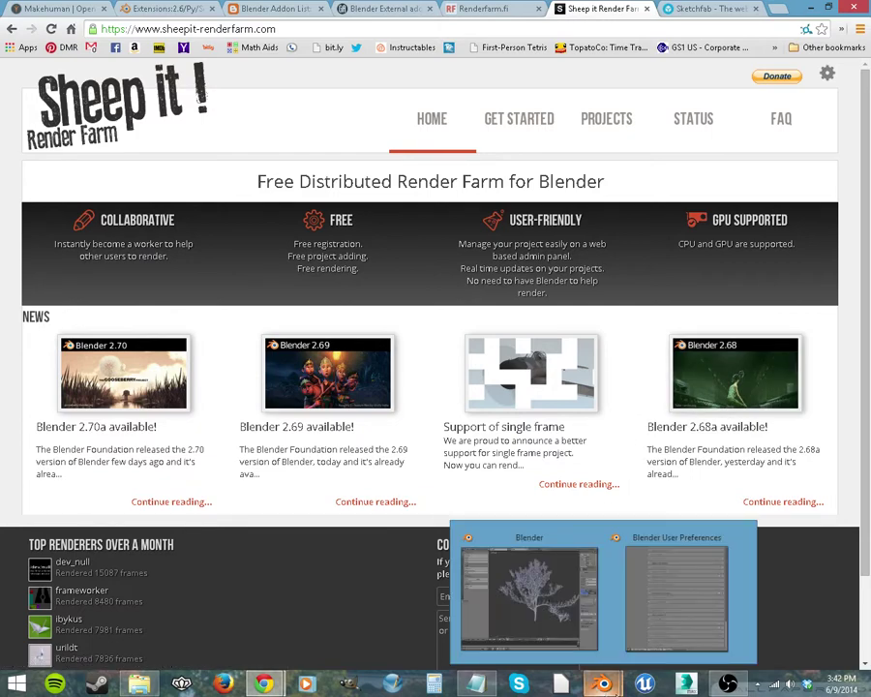
pyautogui.click(594, 634)
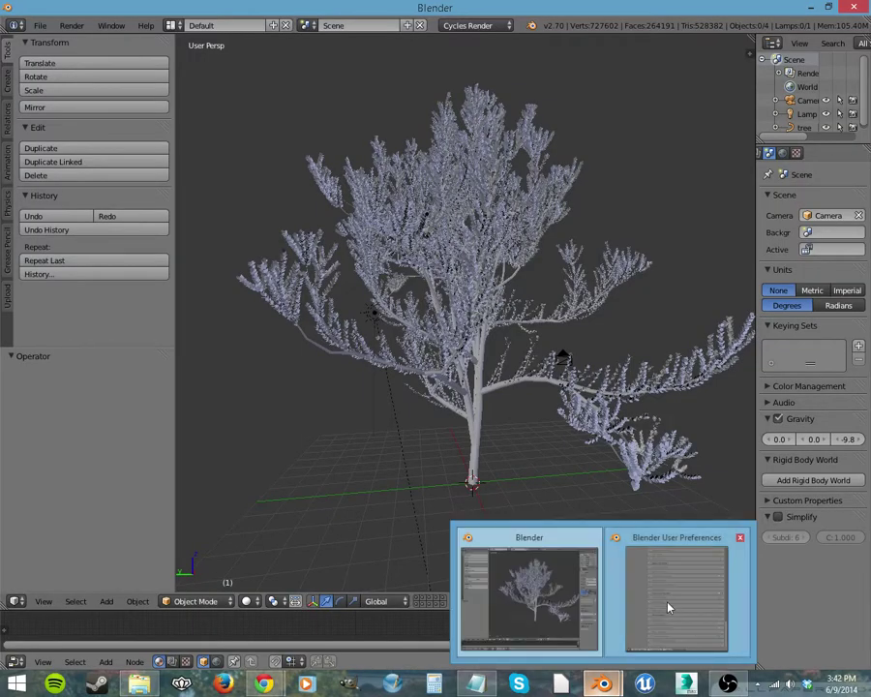
pyautogui.click(668, 608)
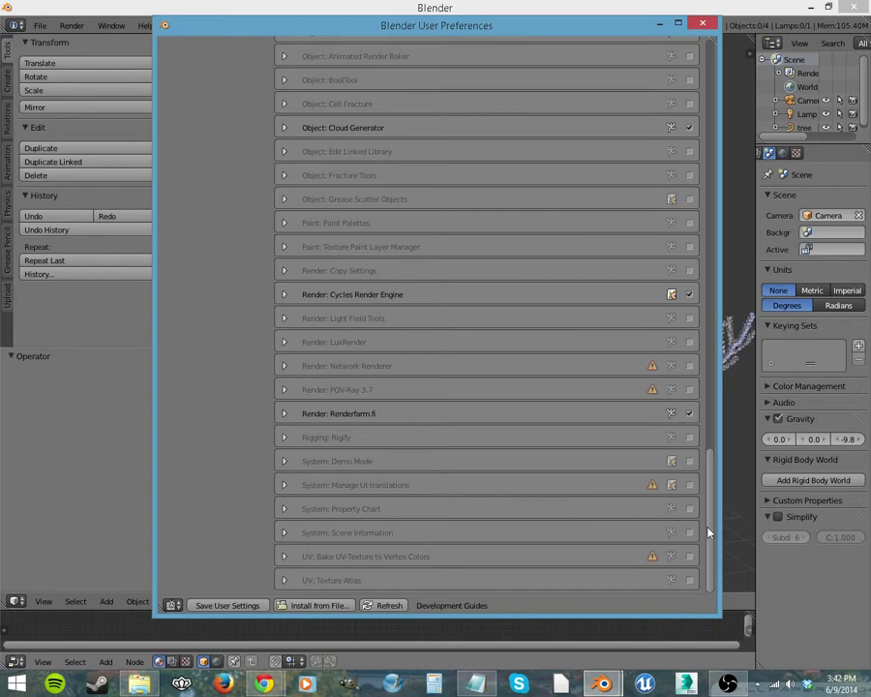
pyautogui.scroll(5, 710, 550)
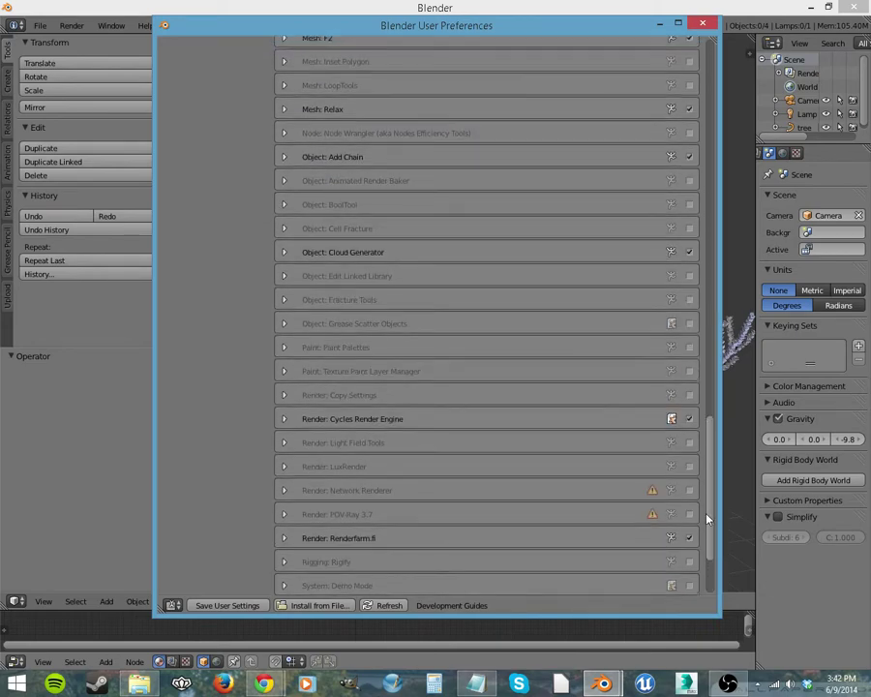
pyautogui.moveTo(708, 515); pyautogui.dragTo(707, 597)
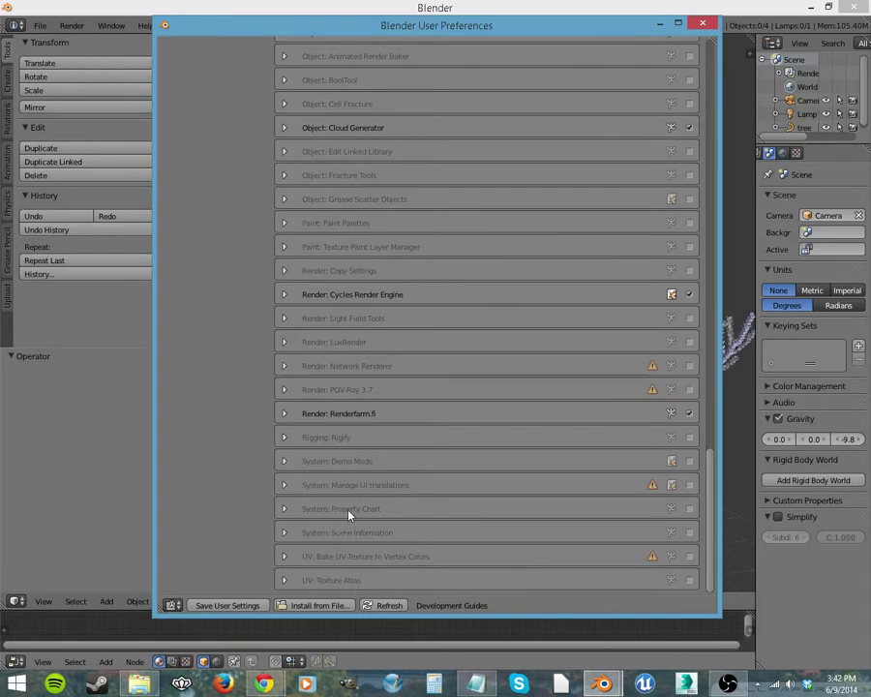
pyautogui.scroll(20, 356, 503)
pyautogui.scroll(20, 383, 474)
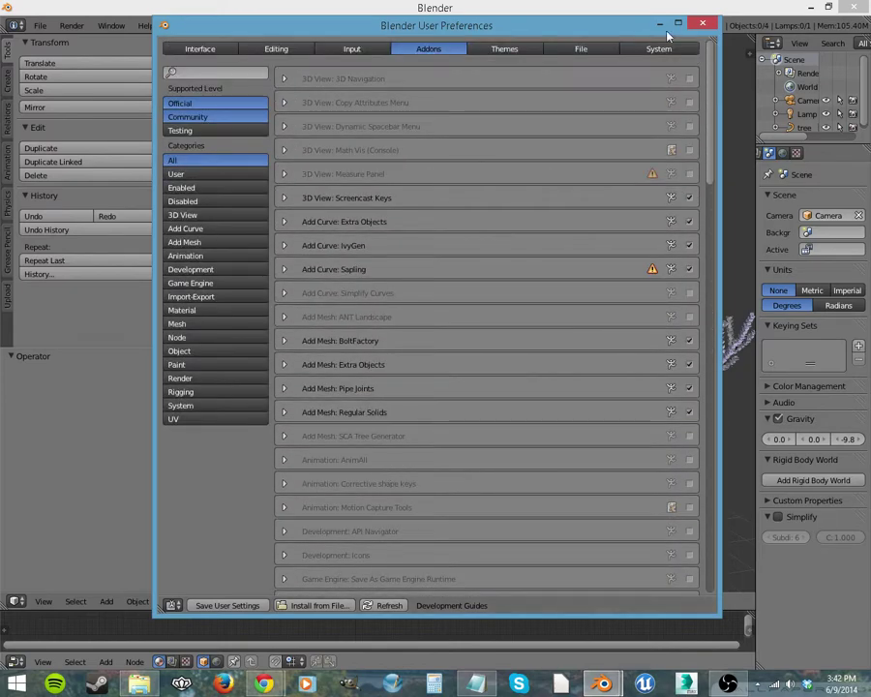
# Close and reopen the user preferences to show where the add-on list is found, and close them again
pyautogui.click(703, 22)
pyautogui.click(39, 26)
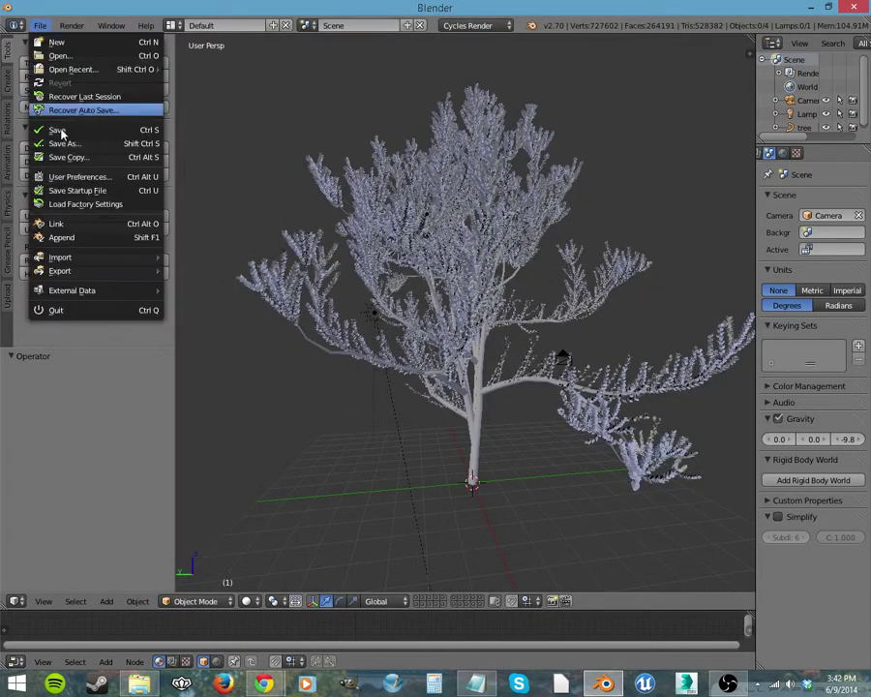
pyautogui.click(79, 176)
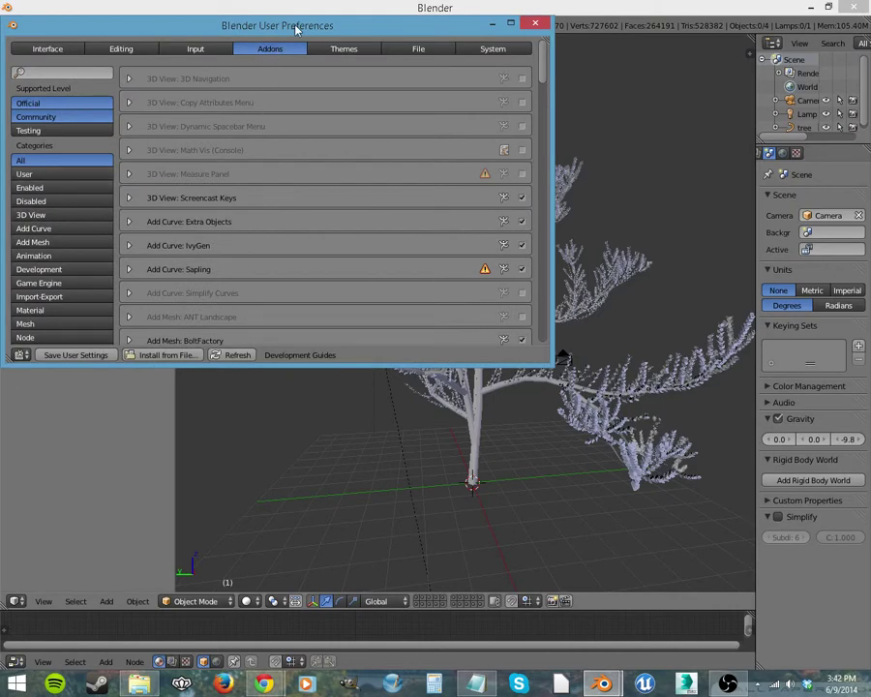
pyautogui.moveTo(296, 29); pyautogui.dragTo(443, 101)
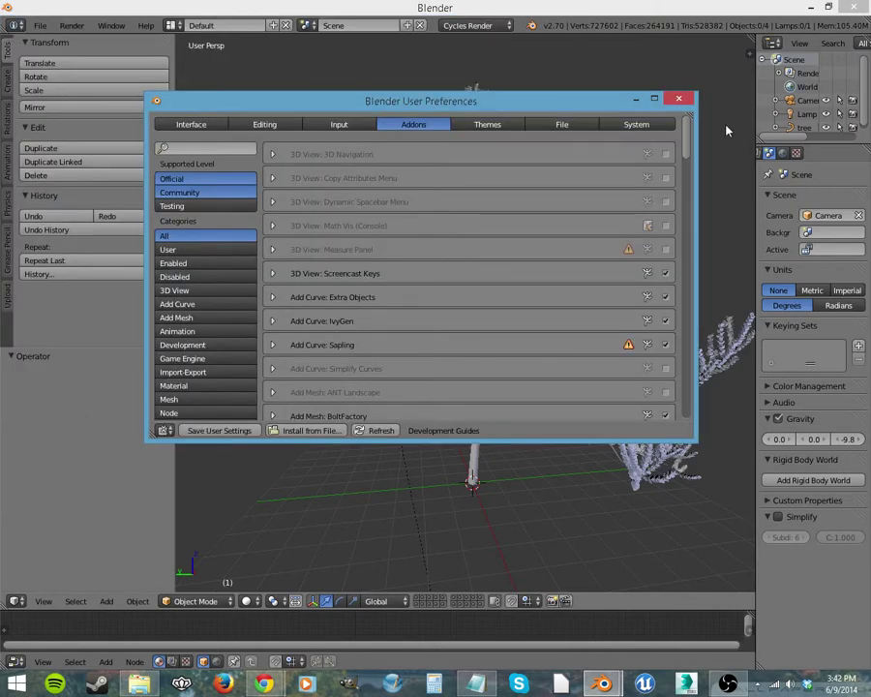
pyautogui.scroll(-8, 528, 253)
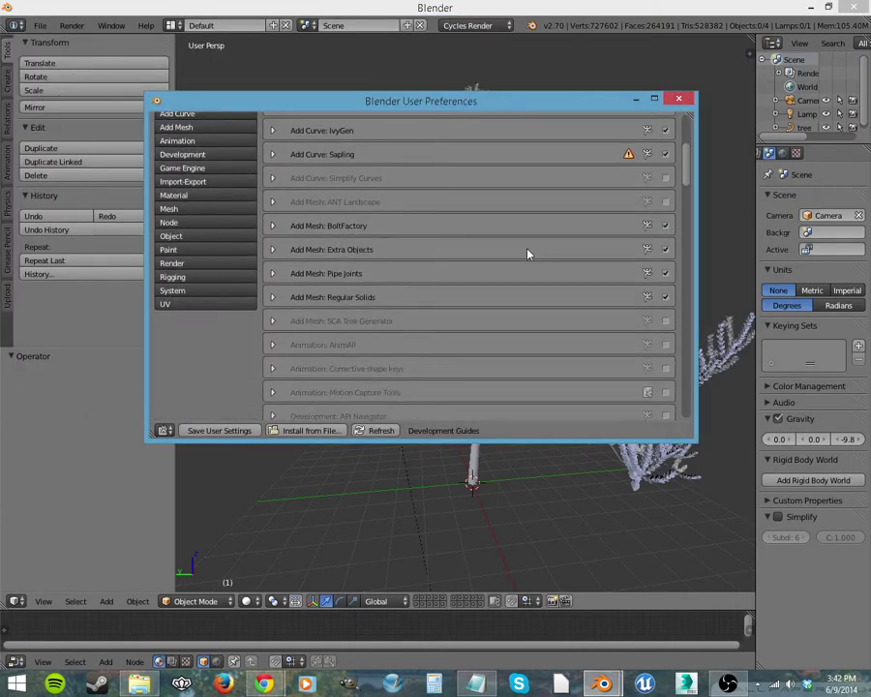
pyautogui.scroll(3, 545, 256)
pyautogui.scroll(5, 547, 252)
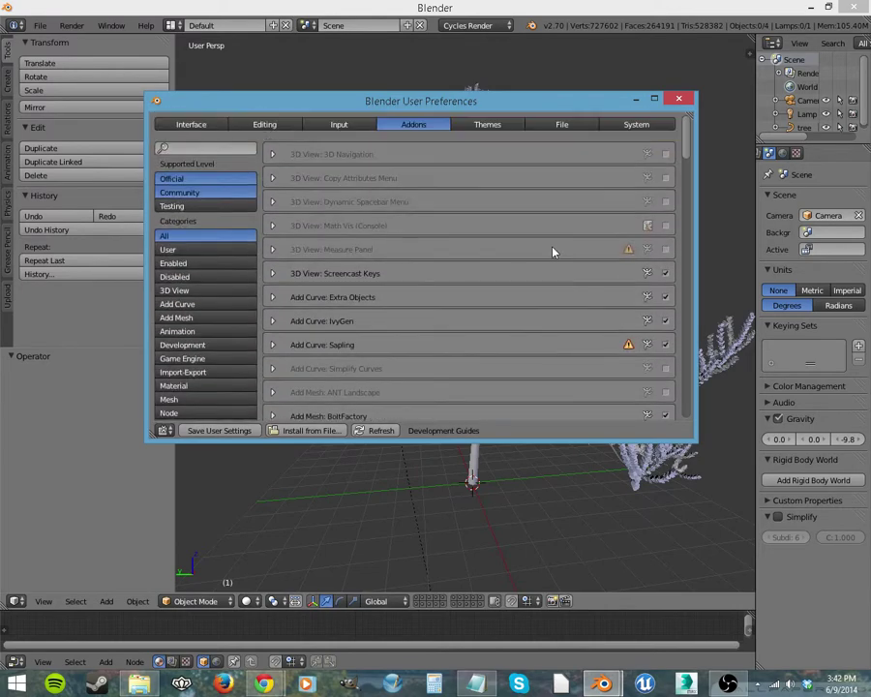
pyautogui.click(678, 98)
# Switch to Chrome and show the Blender Addons Catalog page on the Blender wiki
pyautogui.moveTo(263, 683)
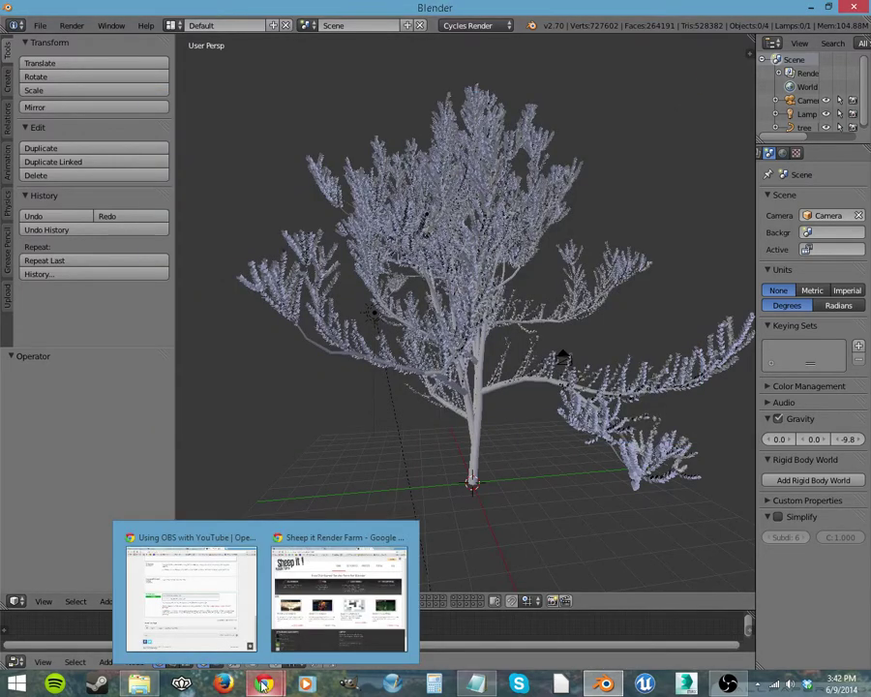
pyautogui.click(343, 590)
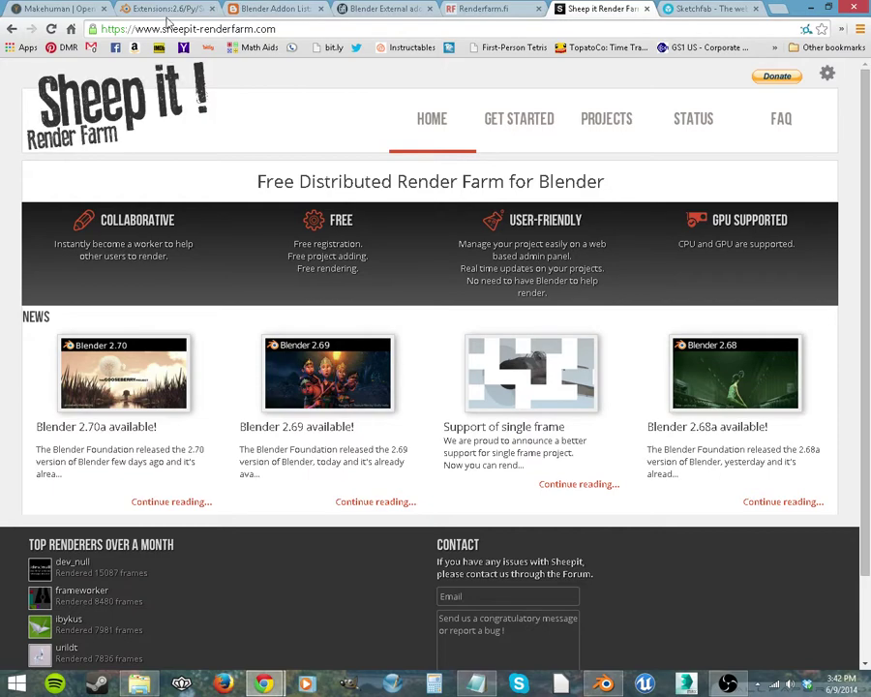
pyautogui.click(122, 12)
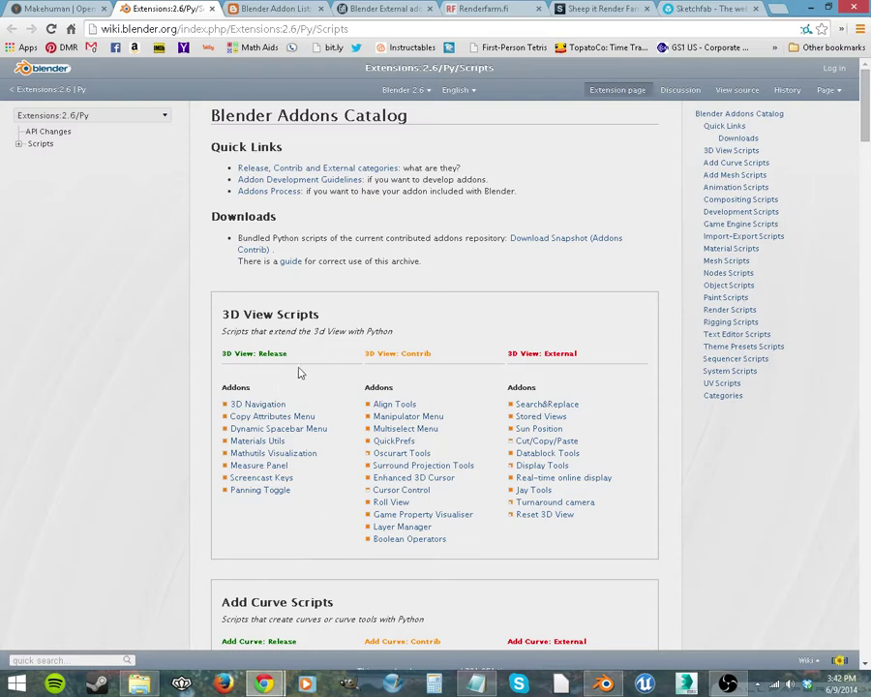
# Read the wiki page of the Oscurart Tools add-on from the 3D View Contrib scripts and return to the catalog
pyautogui.scroll(-4, 502, 398)
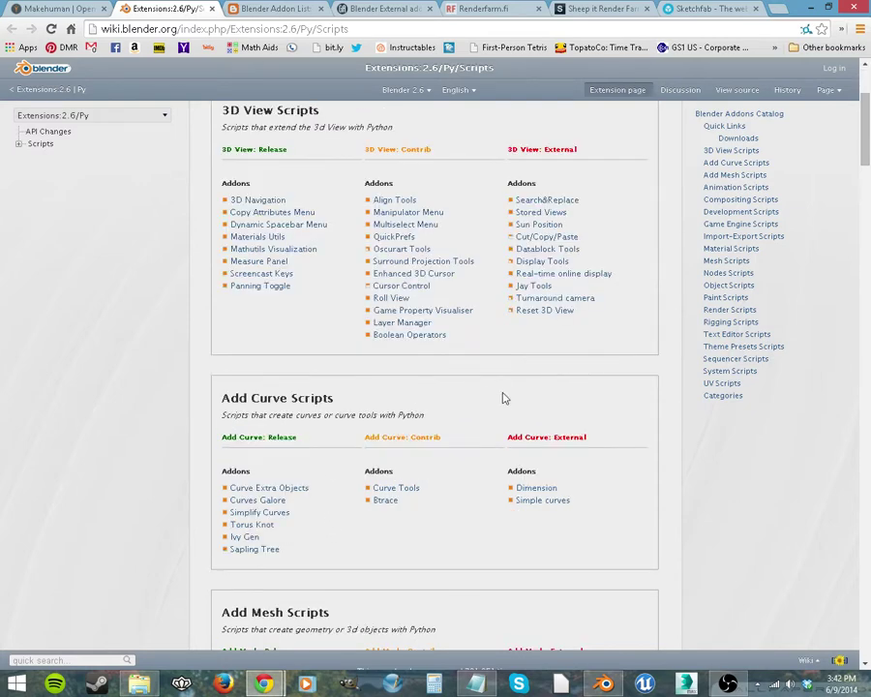
pyautogui.click(419, 249)
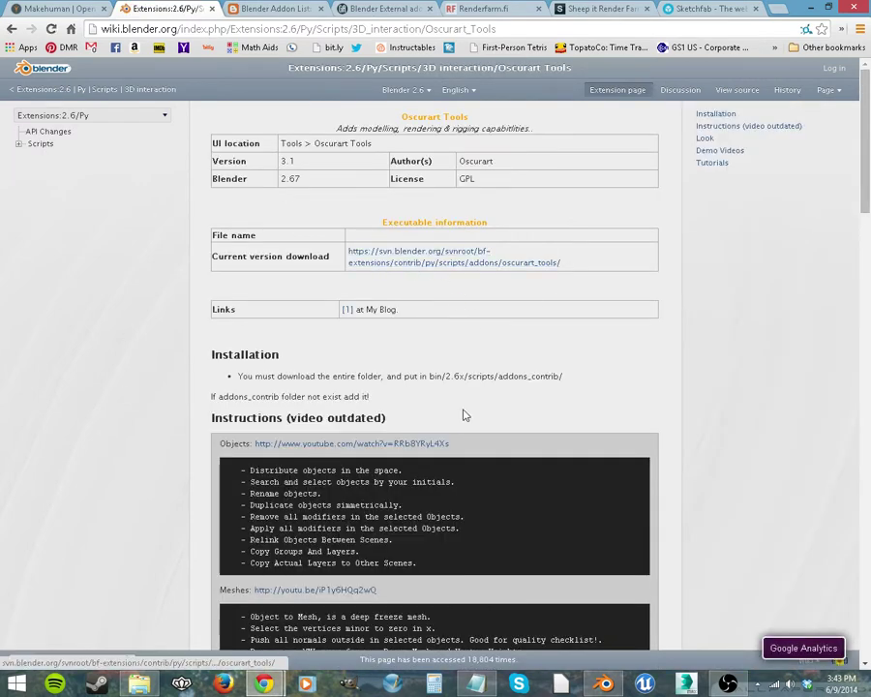
pyautogui.scroll(-20, 463, 413)
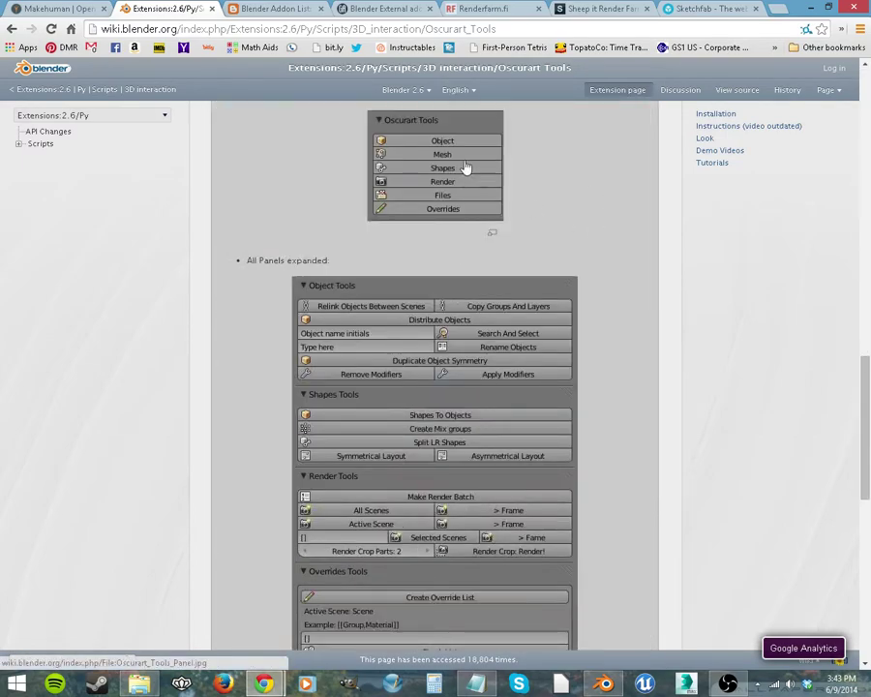
pyautogui.scroll(-7, 341, 307)
pyautogui.scroll(20, 359, 467)
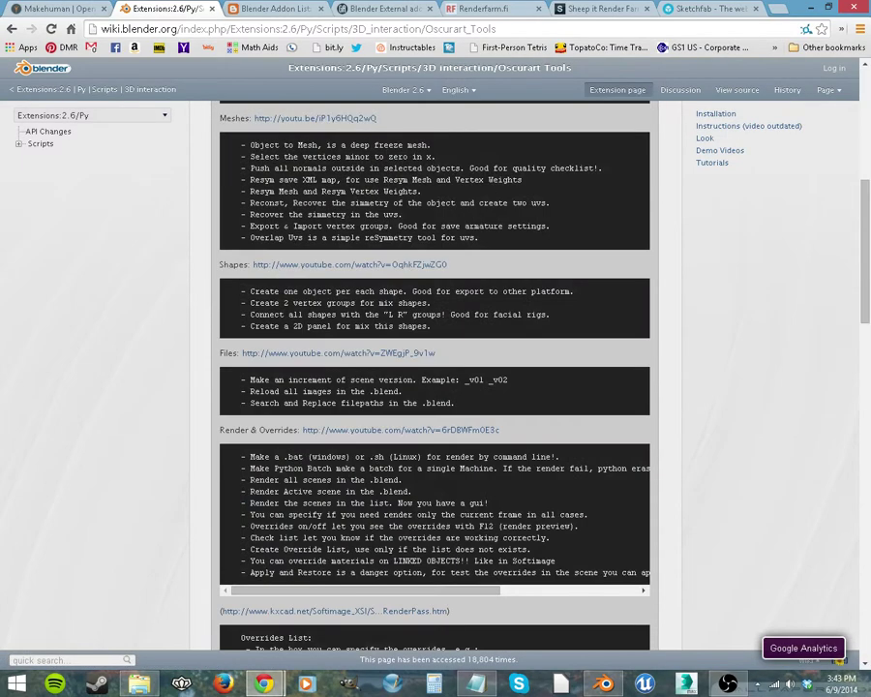
pyautogui.click(12, 29)
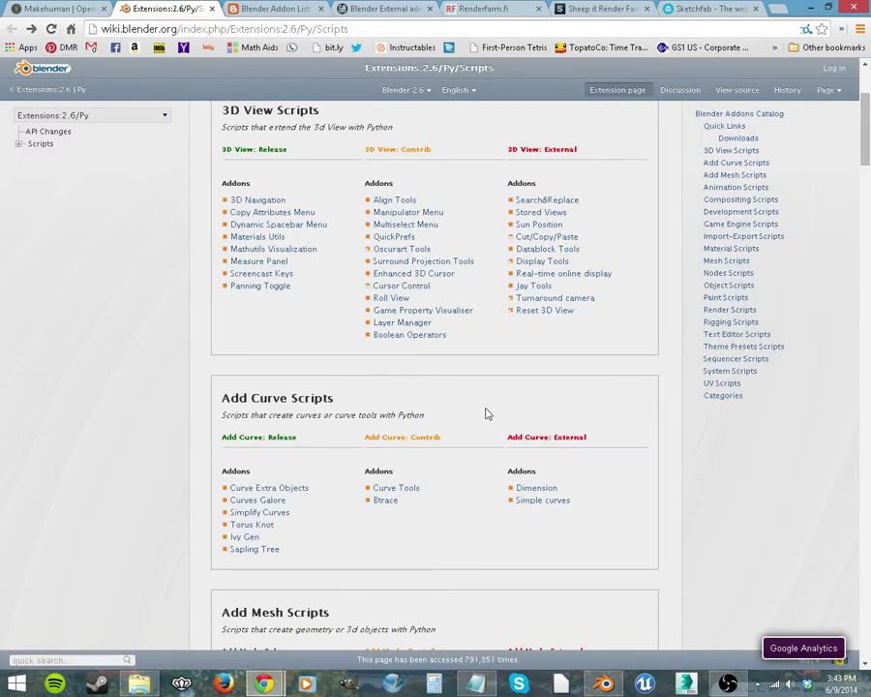
# Examine the catalog's script sections from Add Curve to UV and the definitions of the Release, Contrib and External categories
pyautogui.scroll(-2, 501, 410)
pyautogui.scroll(-2, 487, 340)
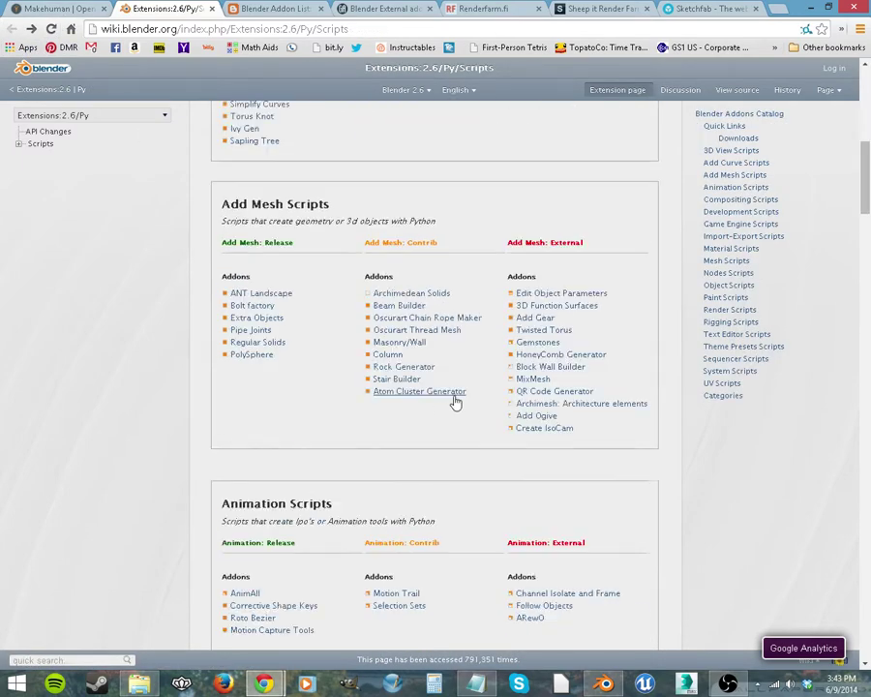
pyautogui.scroll(-2, 410, 501)
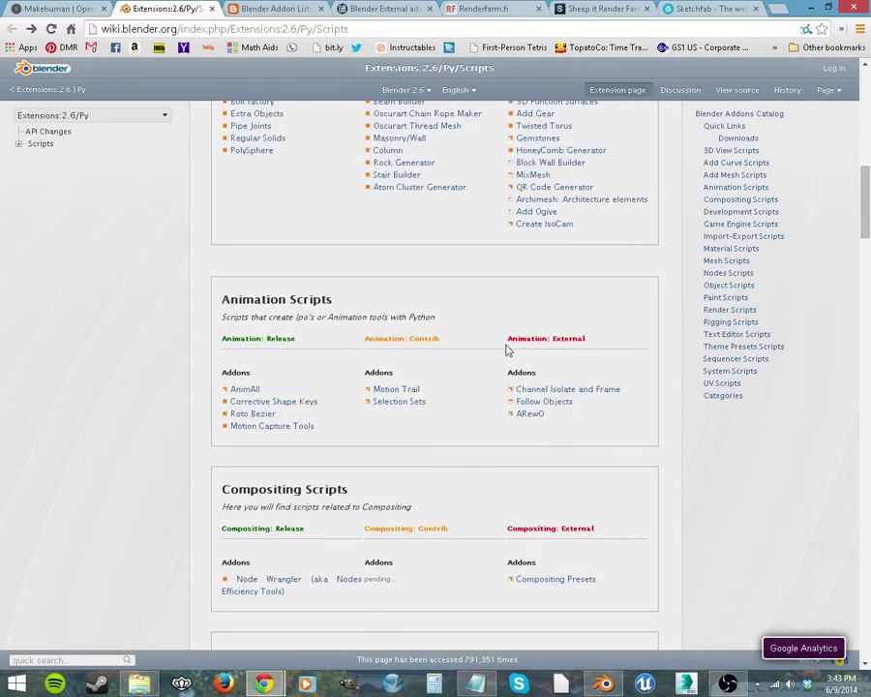
pyautogui.moveTo(507, 347); pyautogui.dragTo(595, 341)
pyautogui.click(538, 445)
pyautogui.scroll(-3, 577, 483)
pyautogui.scroll(-3, 594, 519)
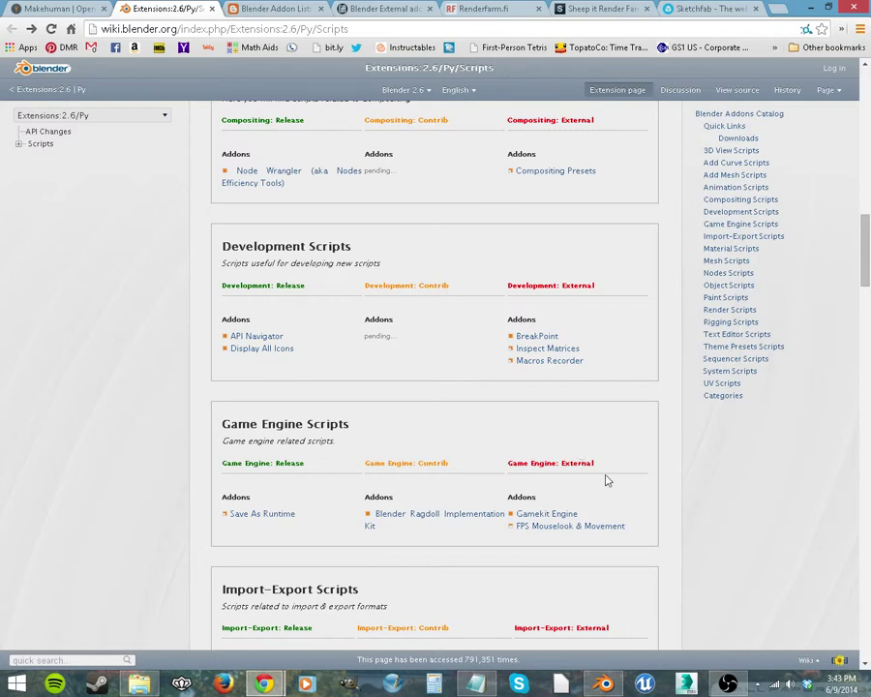
pyautogui.scroll(-3, 658, 485)
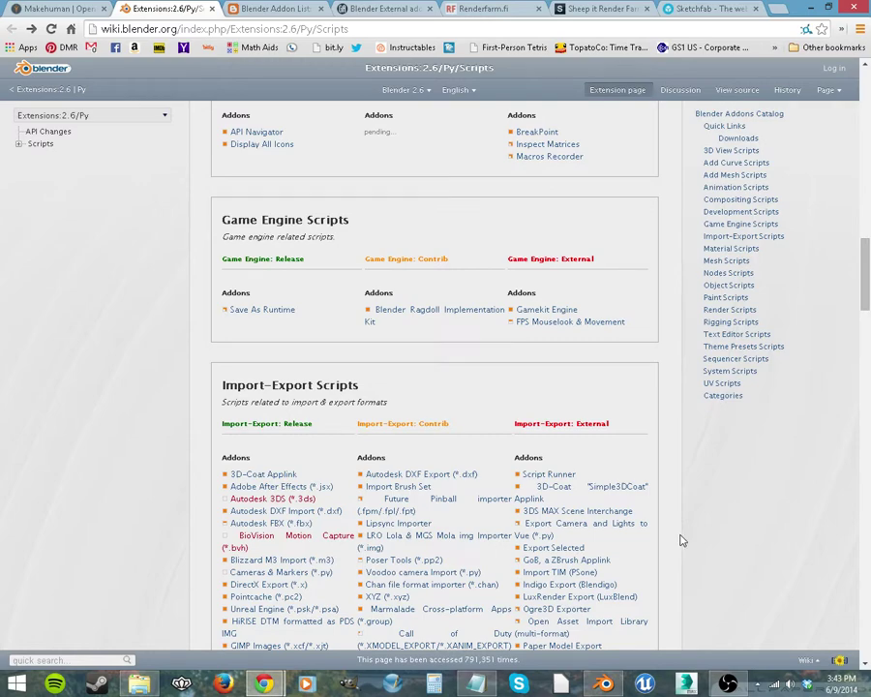
pyautogui.scroll(-3, 639, 552)
pyautogui.scroll(-3, 442, 587)
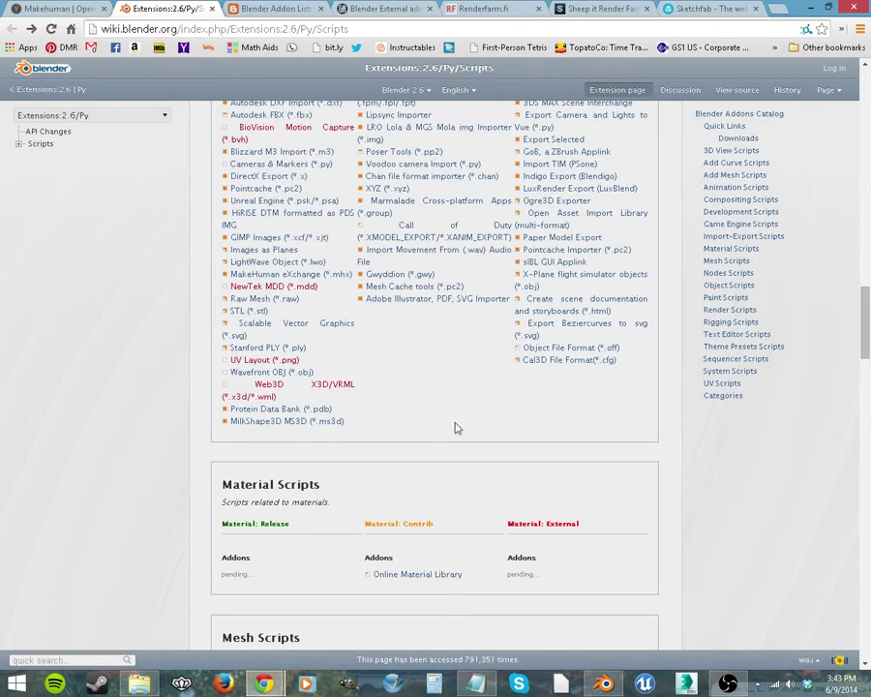
pyautogui.scroll(-3, 475, 387)
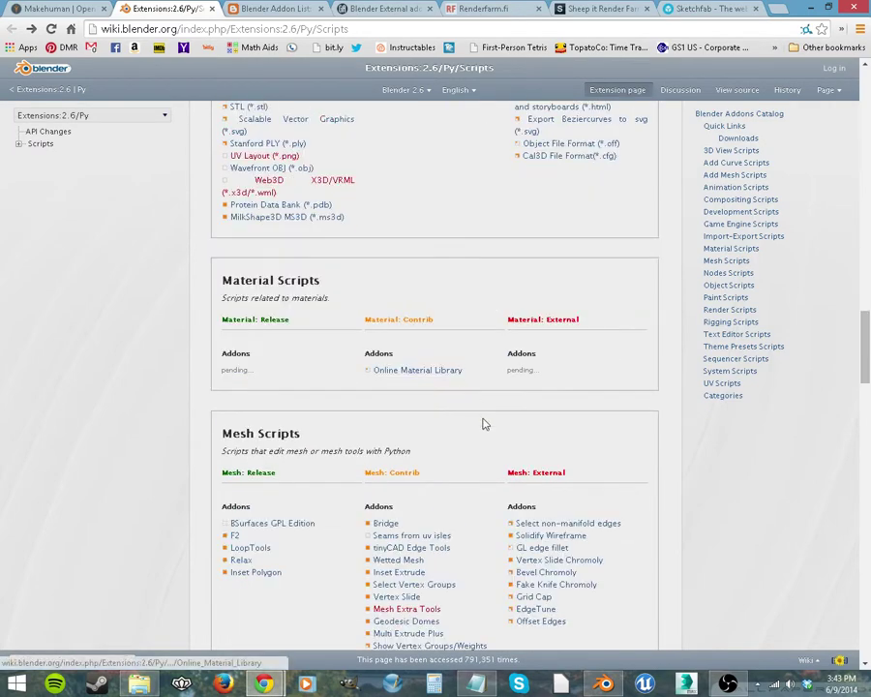
pyautogui.scroll(-8, 447, 433)
pyautogui.scroll(-10, 448, 464)
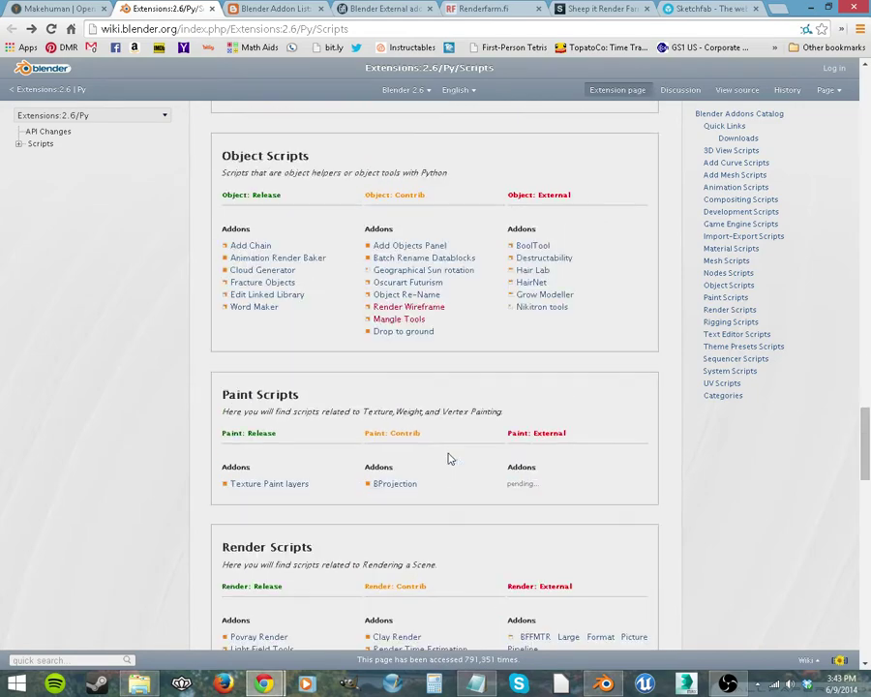
pyautogui.scroll(-10, 449, 531)
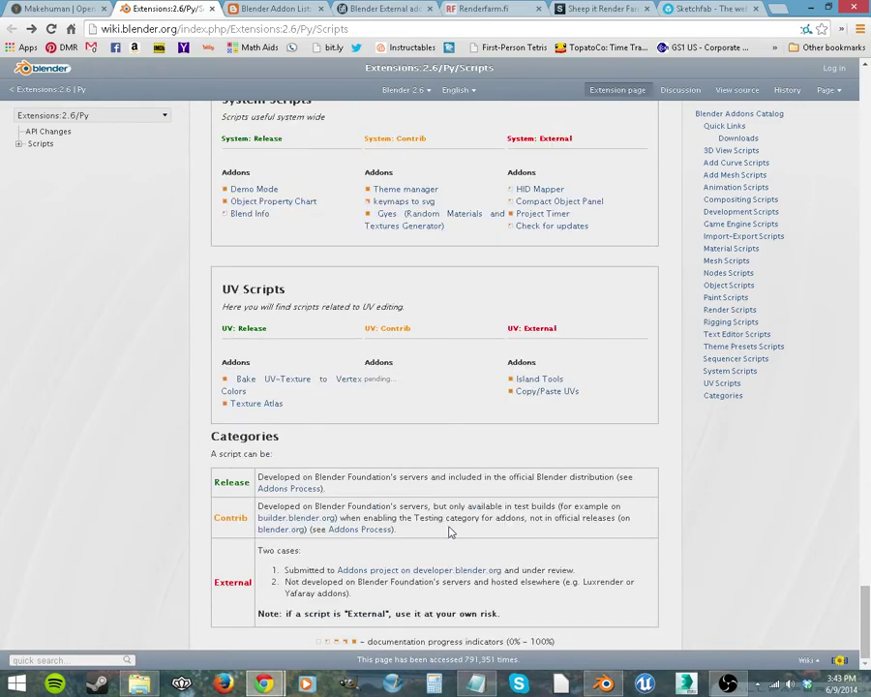
pyautogui.scroll(20, 436, 534)
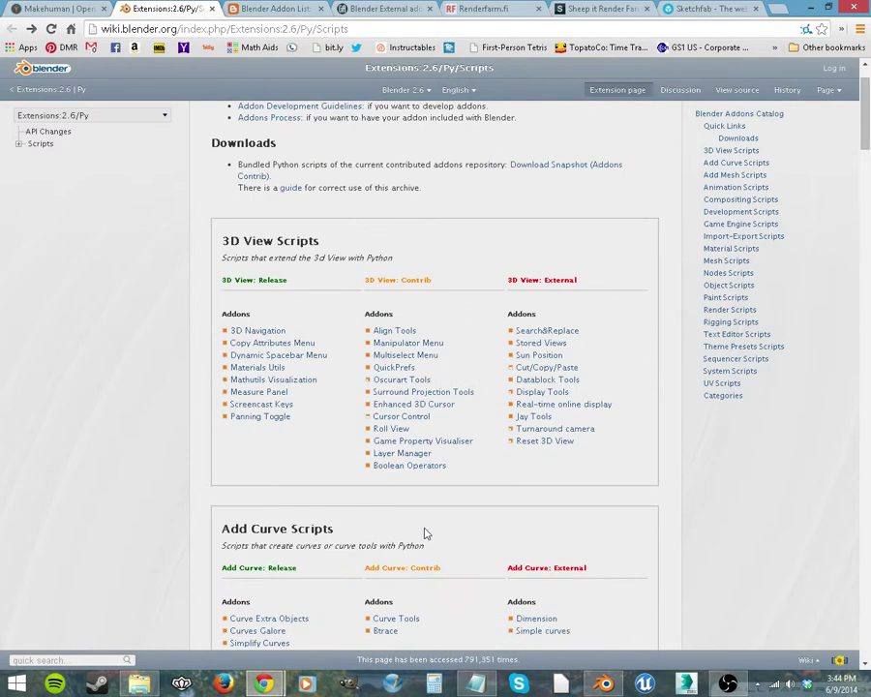
# Skim the Blender Addons Catalog from the 3D View Scripts to the Import-Export Scripts and return to its beginning
pyautogui.scroll(2, 426, 533)
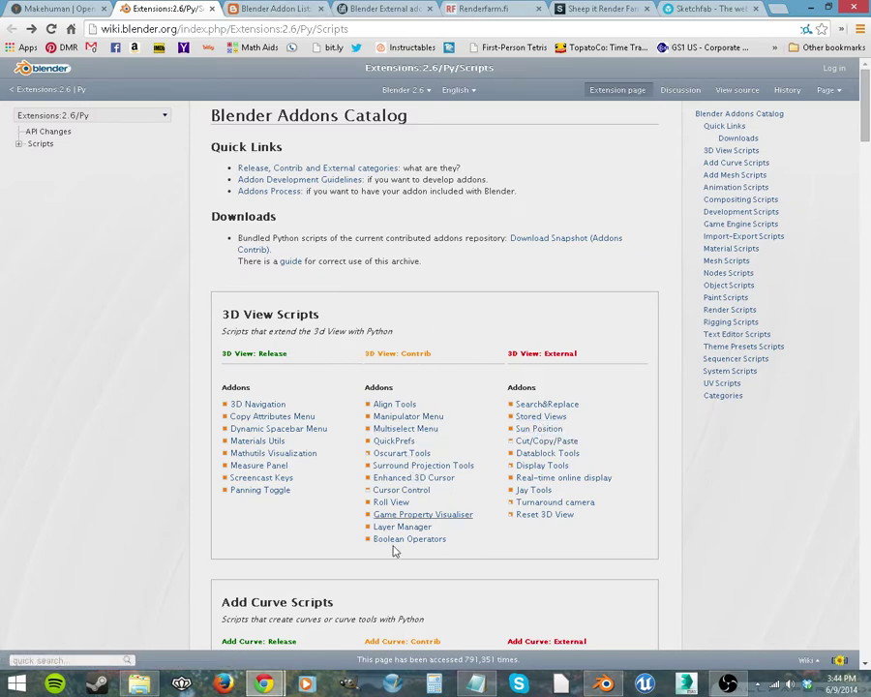
pyautogui.scroll(-15, 330, 540)
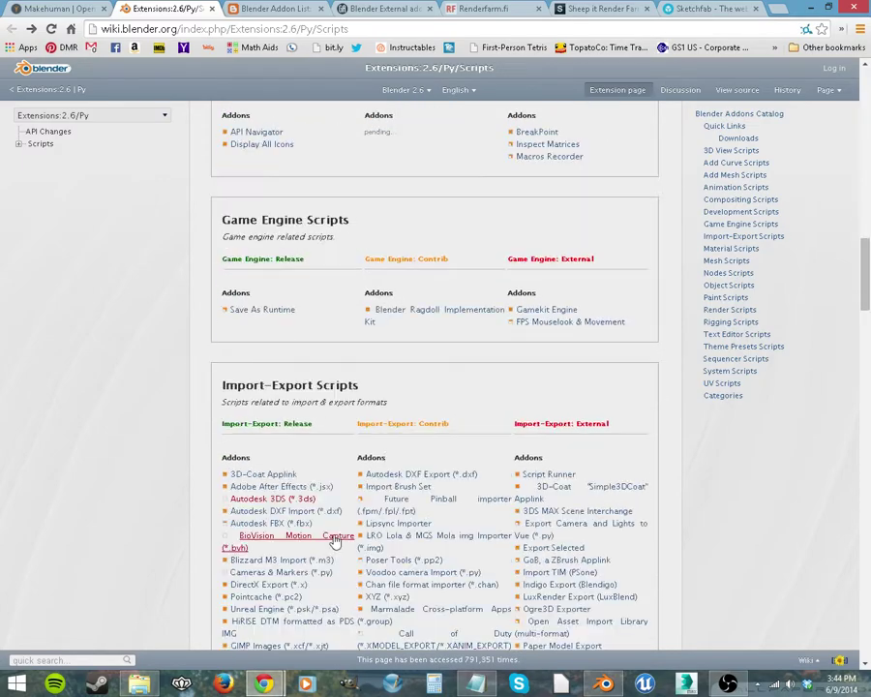
pyautogui.scroll(15, 337, 542)
# Show the Blender Addon List blog and look through its newest add-on posts, from Meta-Tools and Multi Edit to Parent to Empty
pyautogui.hotkey('ctrl', 'Tab')
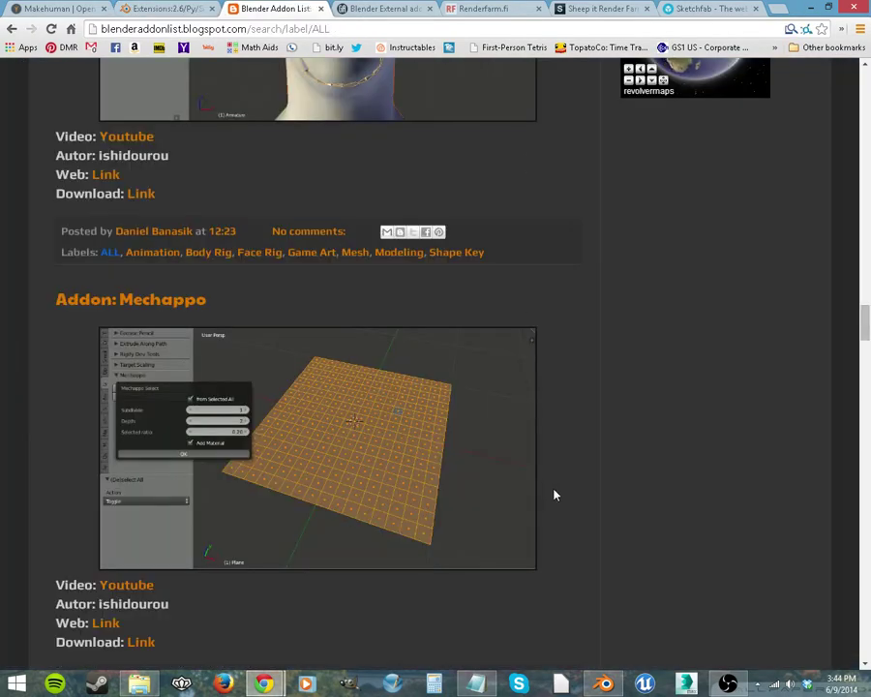
pyautogui.scroll(6, 555, 494)
pyautogui.scroll(15, 557, 496)
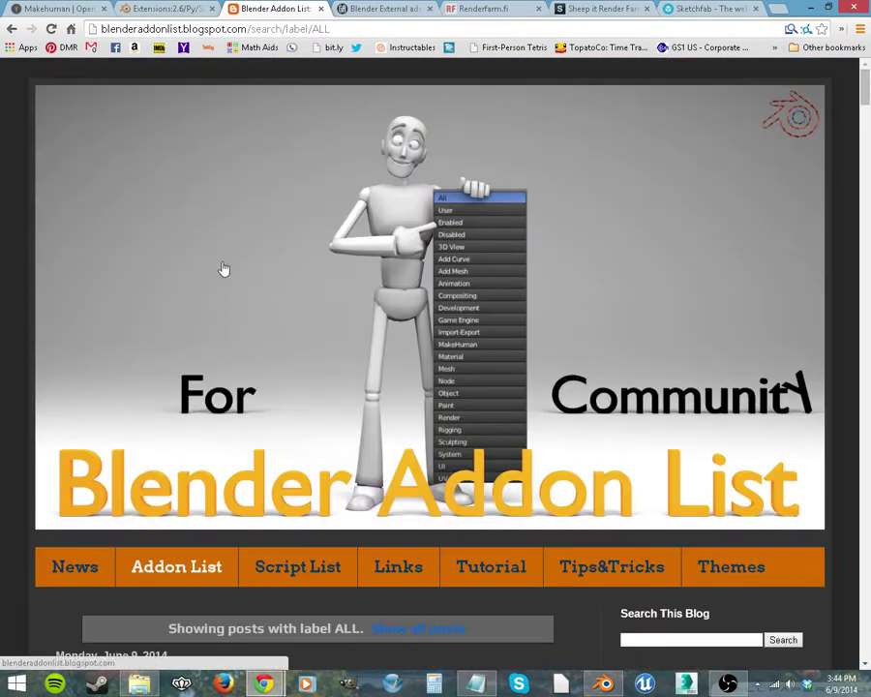
pyautogui.scroll(-4, 542, 547)
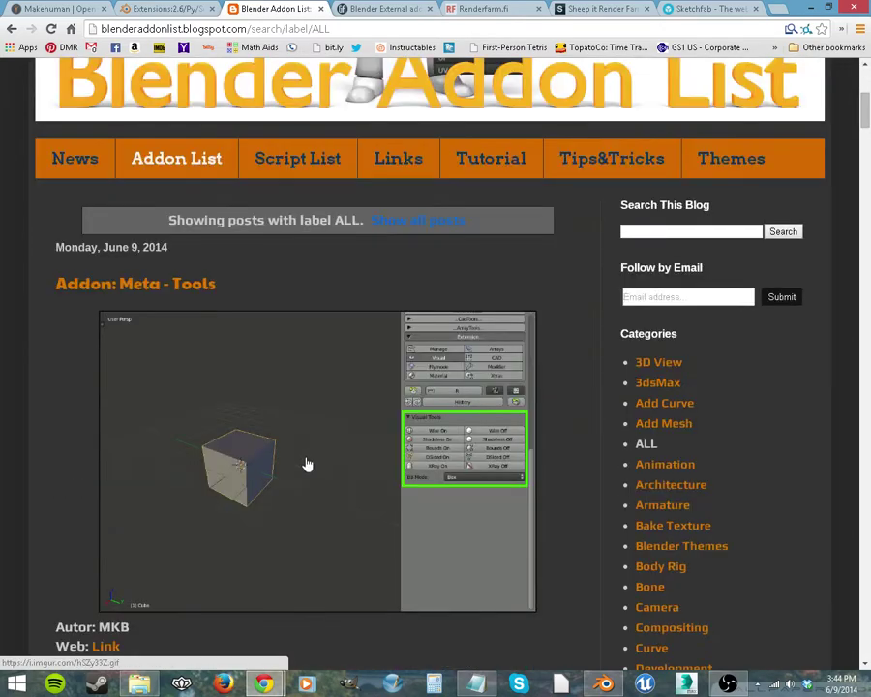
pyautogui.scroll(-3, 566, 524)
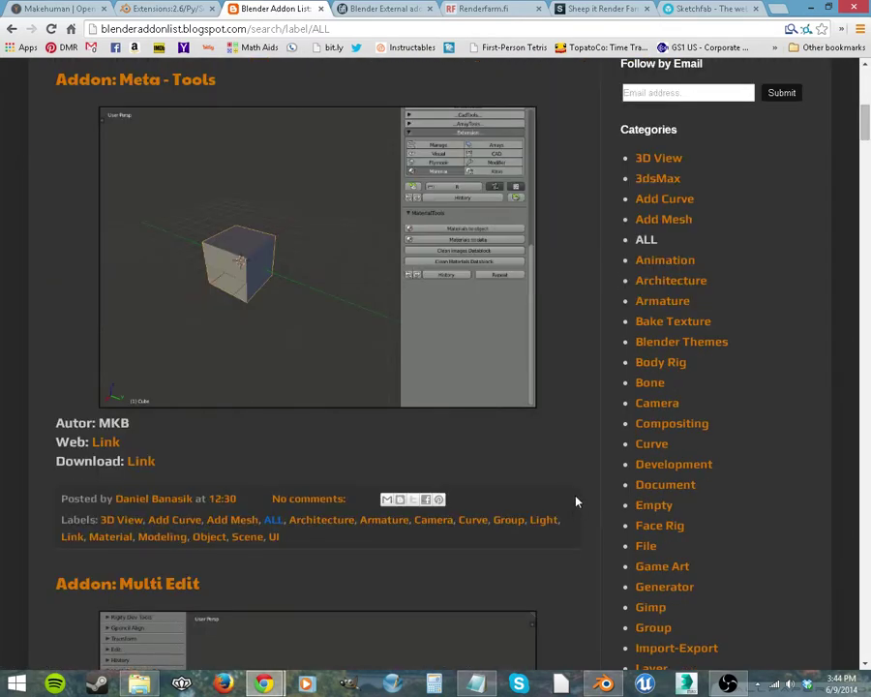
pyautogui.scroll(-3, 575, 500)
pyautogui.scroll(-2, 576, 501)
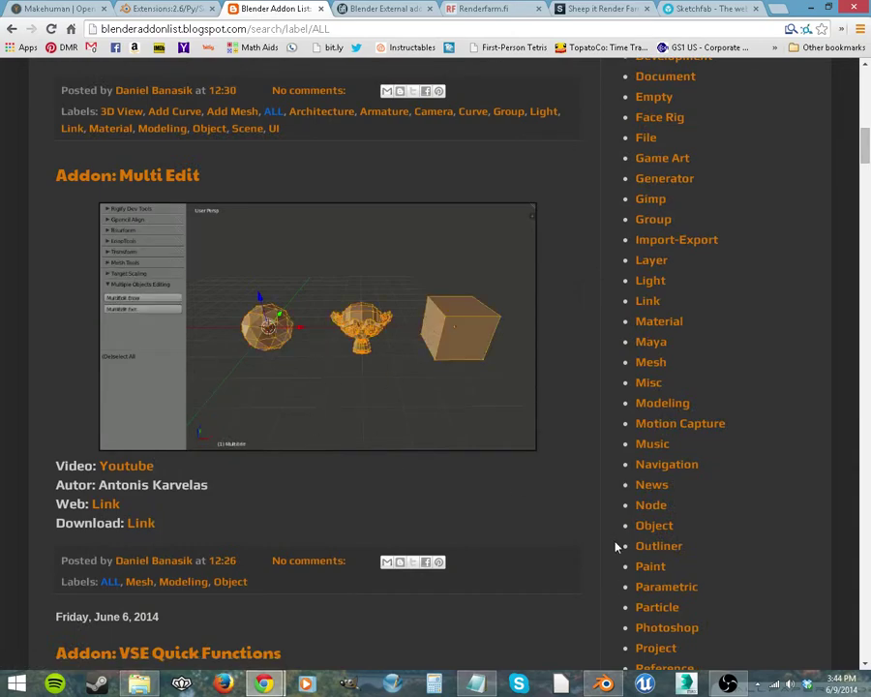
pyautogui.scroll(-2, 584, 524)
pyautogui.scroll(-4, 583, 523)
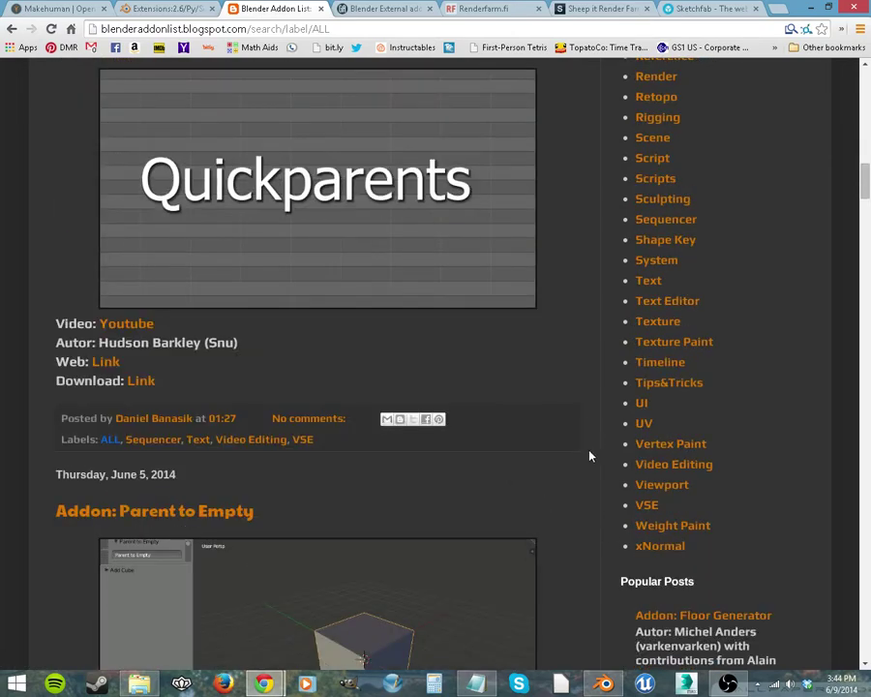
# Examine the blog's category list, popular posts and post archive, and return to the beginning of the page
pyautogui.scroll(4, 641, 431)
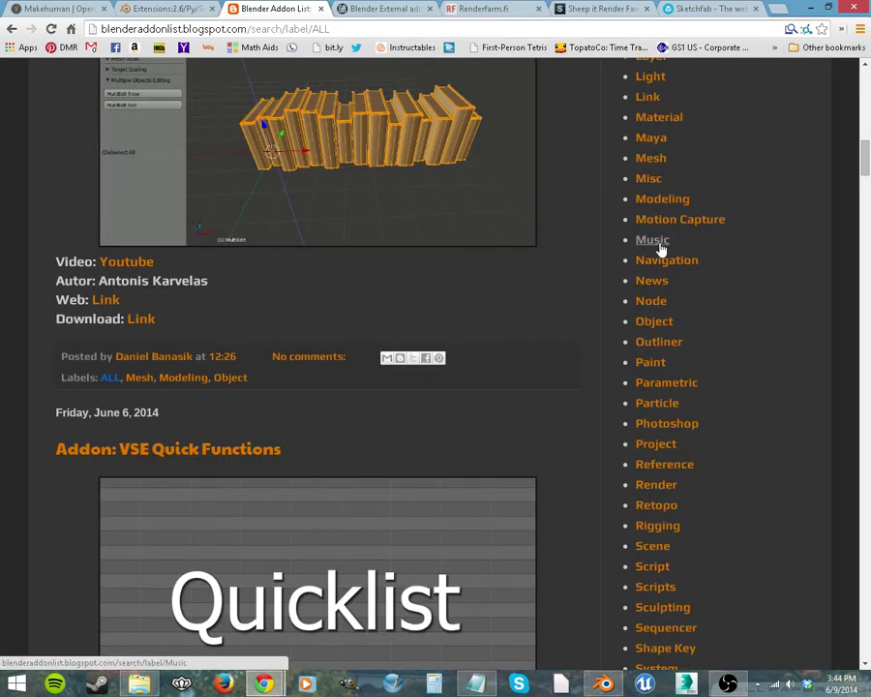
pyautogui.scroll(2, 663, 249)
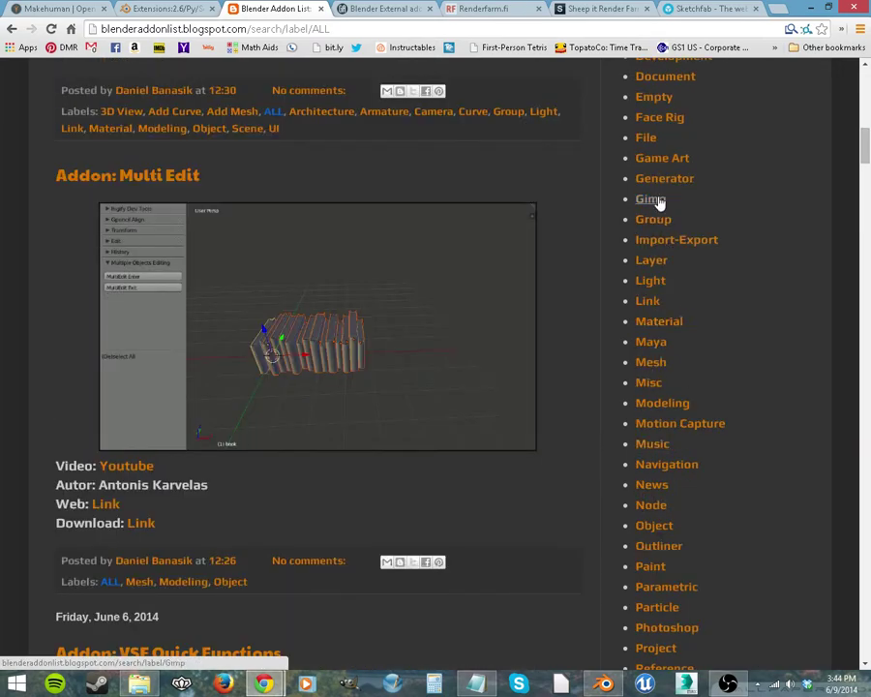
pyautogui.scroll(2, 711, 281)
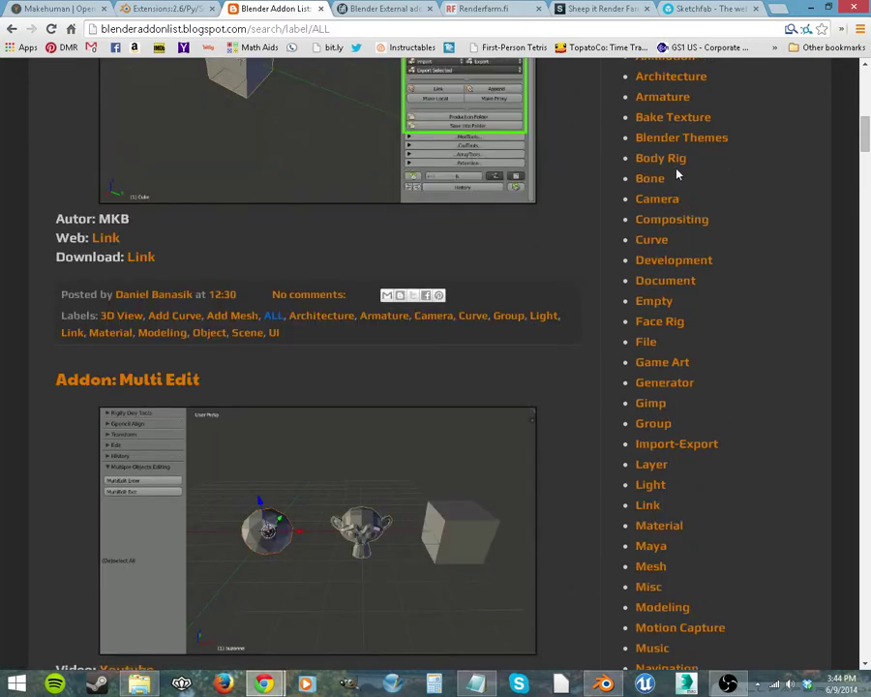
pyautogui.scroll(2, 716, 309)
pyautogui.scroll(-20, 641, 446)
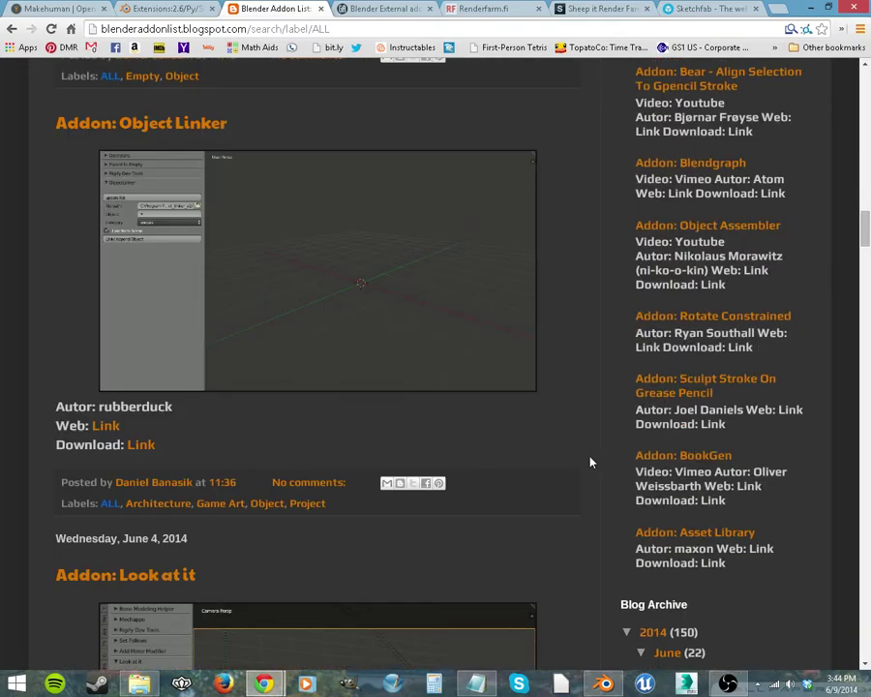
pyautogui.scroll(-4, 579, 468)
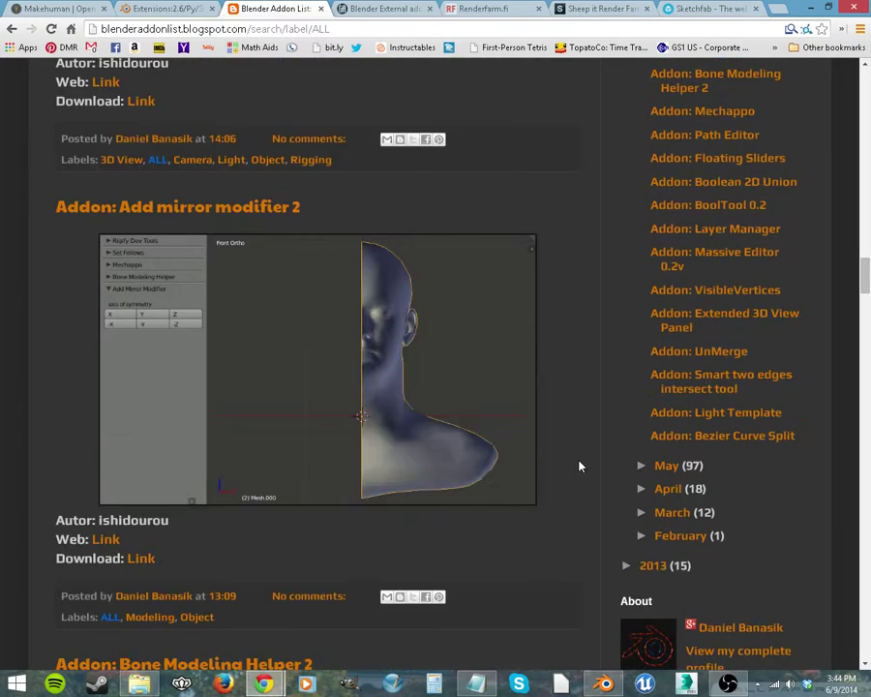
pyautogui.scroll(6, 585, 463)
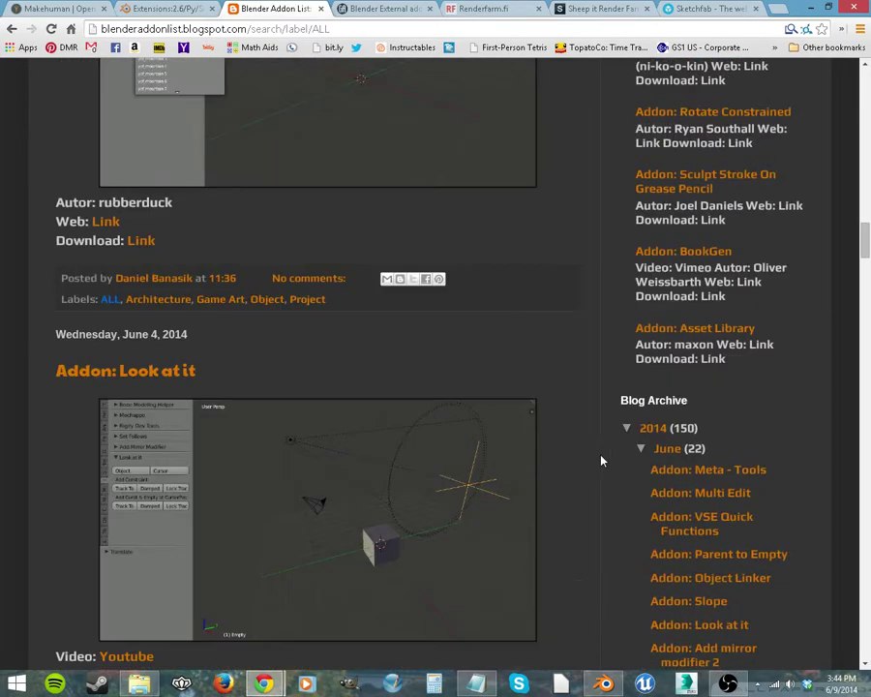
pyautogui.scroll(20, 602, 463)
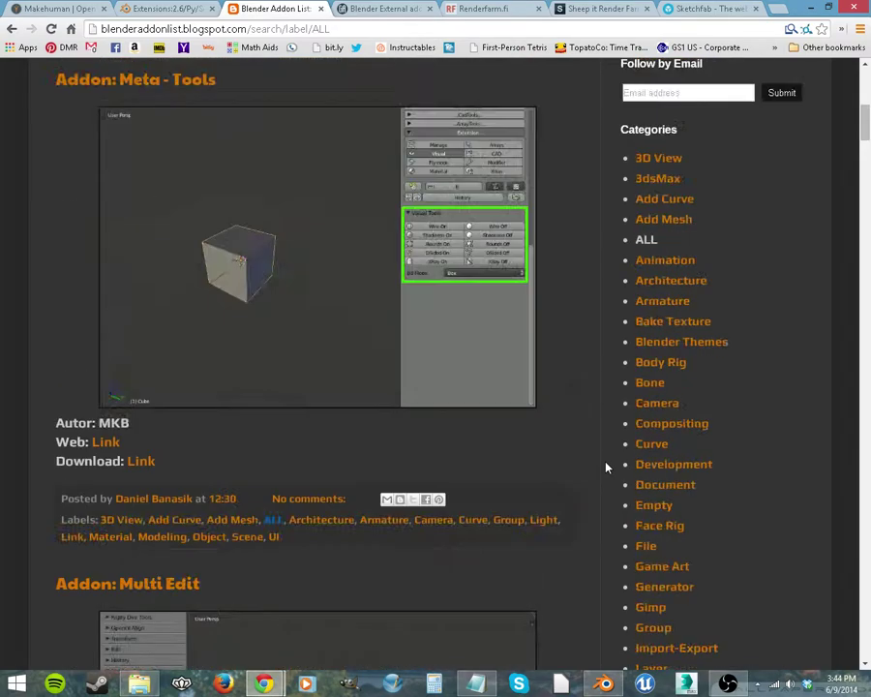
pyautogui.scroll(6, 606, 468)
# Browse the blog's add-on previews from Multi Edit down to Path Editor and return to the Meta-Tools post
pyautogui.scroll(-8, 604, 466)
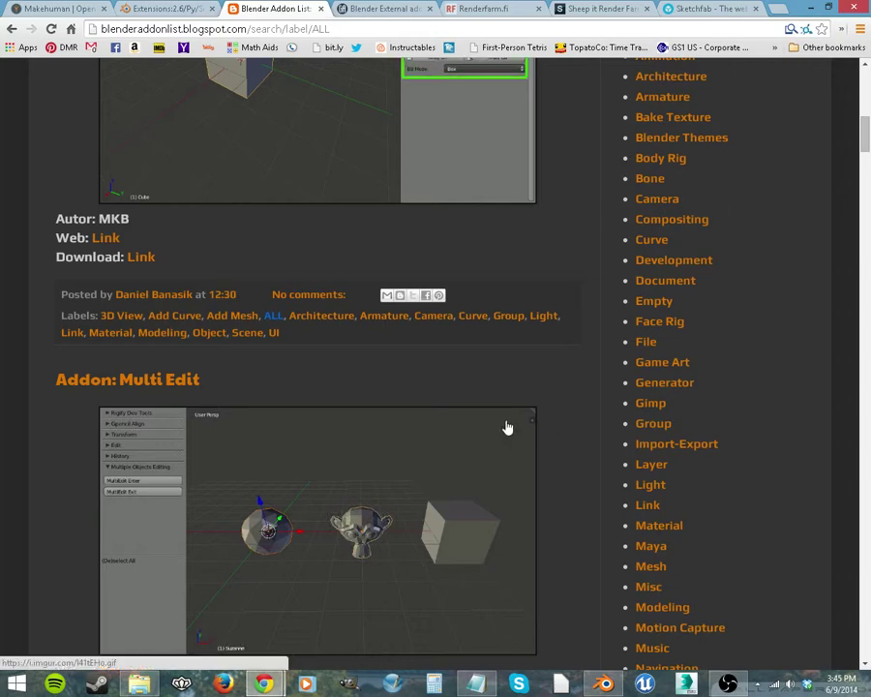
pyautogui.scroll(-15, 775, 393)
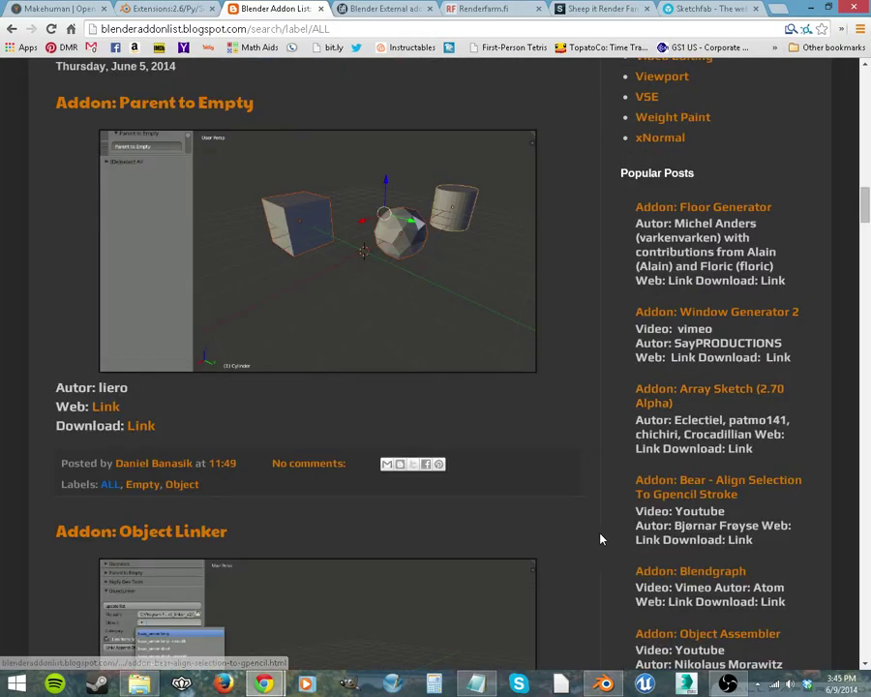
pyautogui.scroll(-7, 598, 537)
pyautogui.scroll(-6, 598, 539)
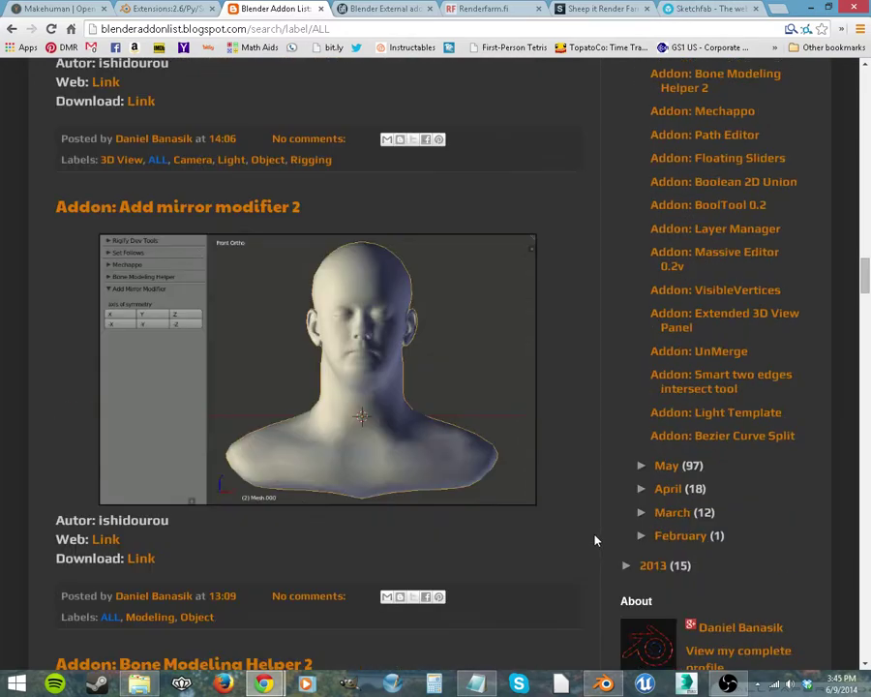
pyautogui.scroll(-5, 595, 537)
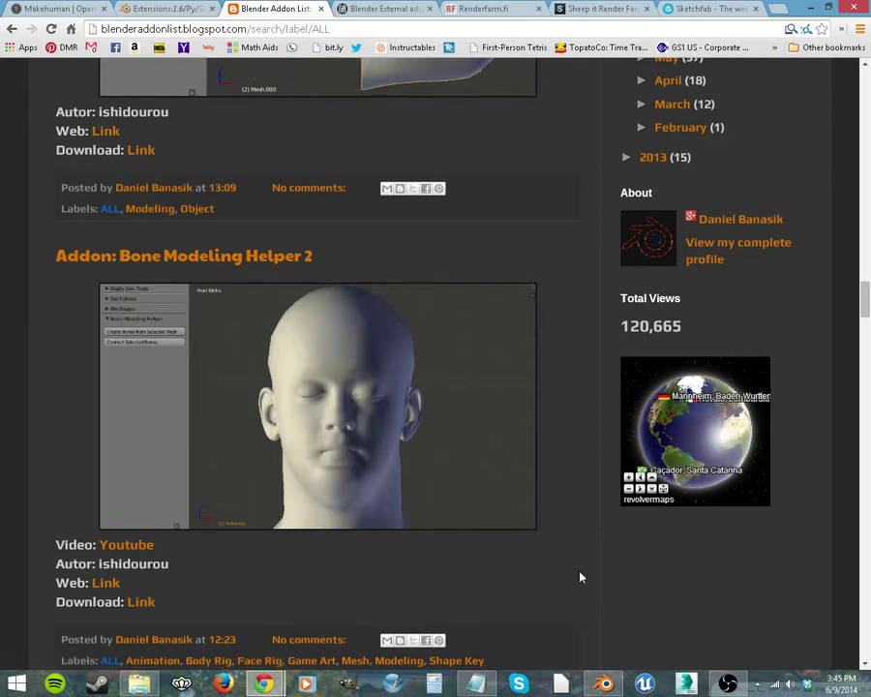
pyautogui.scroll(-6, 580, 576)
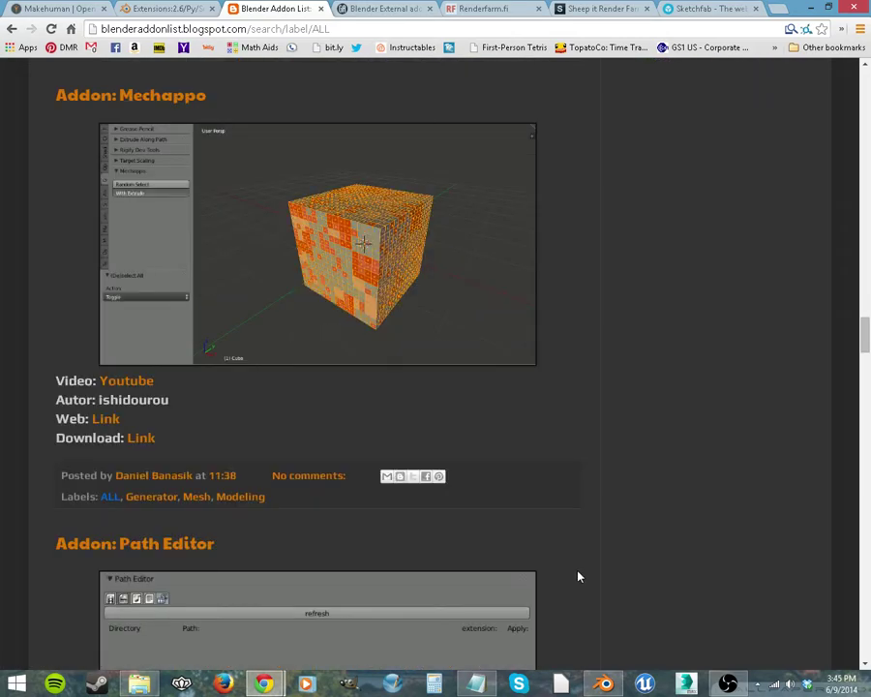
pyautogui.scroll(-2, 580, 575)
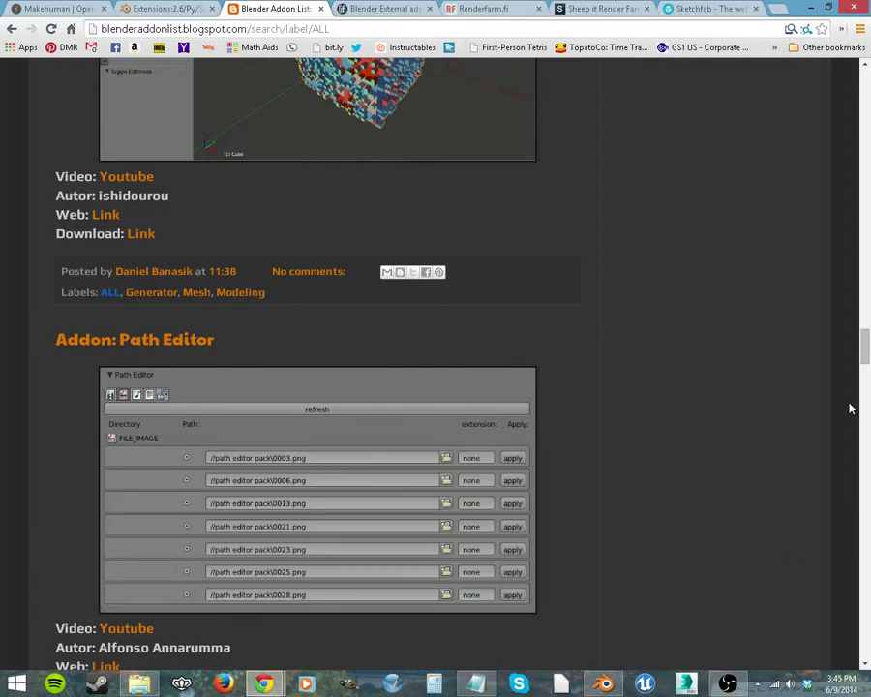
pyautogui.moveTo(865, 353); pyautogui.dragTo(866, 82)
pyautogui.scroll(-6, 852, 470)
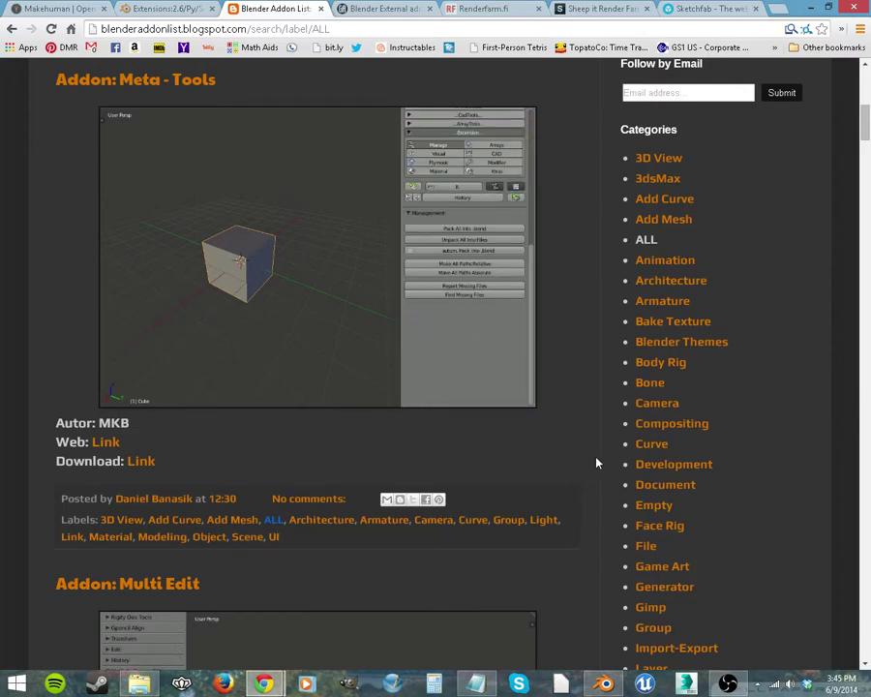
# Show the Blender External Addons Collection page on GraphicAll.org and read through its whole add-on list
pyautogui.click(384, 9)
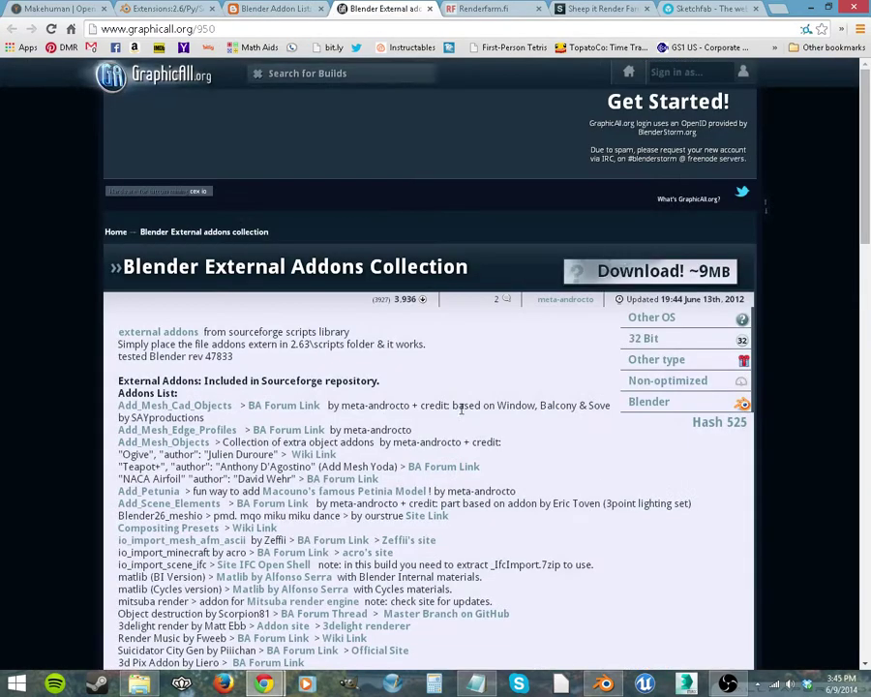
pyautogui.scroll(-5, 578, 458)
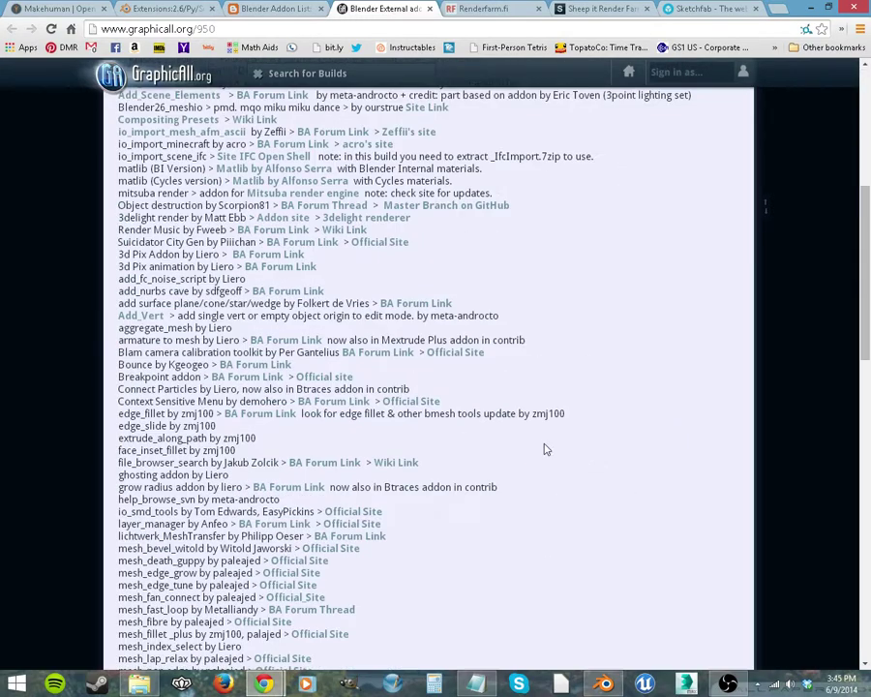
pyautogui.scroll(-3, 573, 462)
pyautogui.scroll(-3, 415, 531)
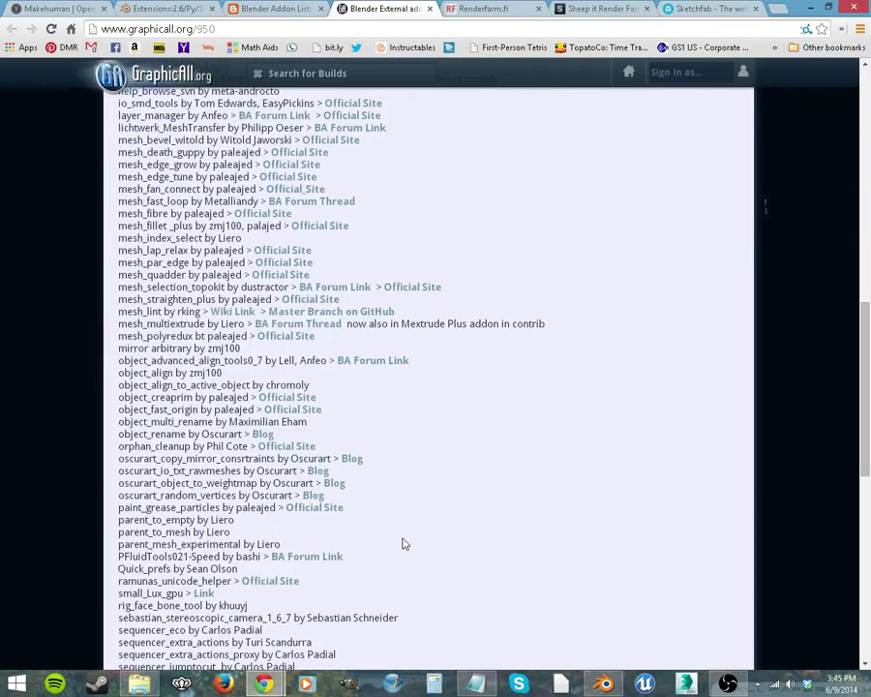
pyautogui.scroll(-6, 164, 252)
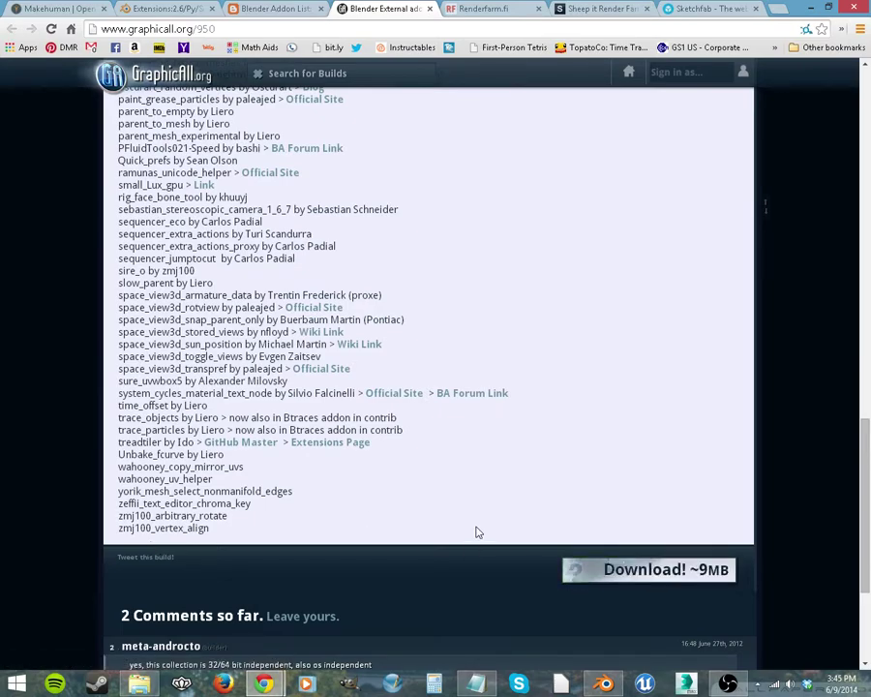
pyautogui.scroll(19, 476, 529)
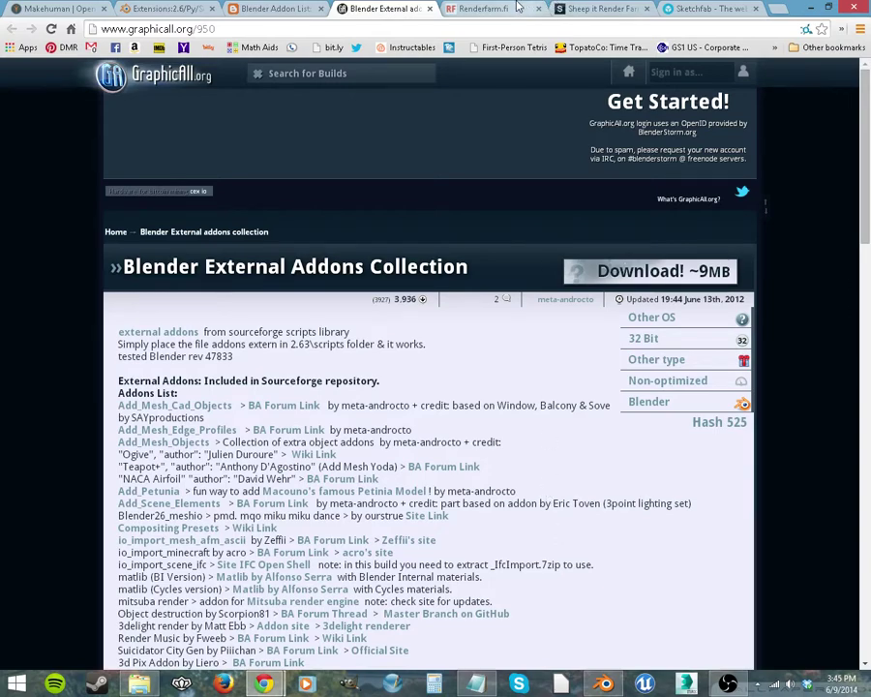
# Return to the Blender Addons Catalog on the Blender wiki and search the page for "oscurart"
pyautogui.click(284, 8)
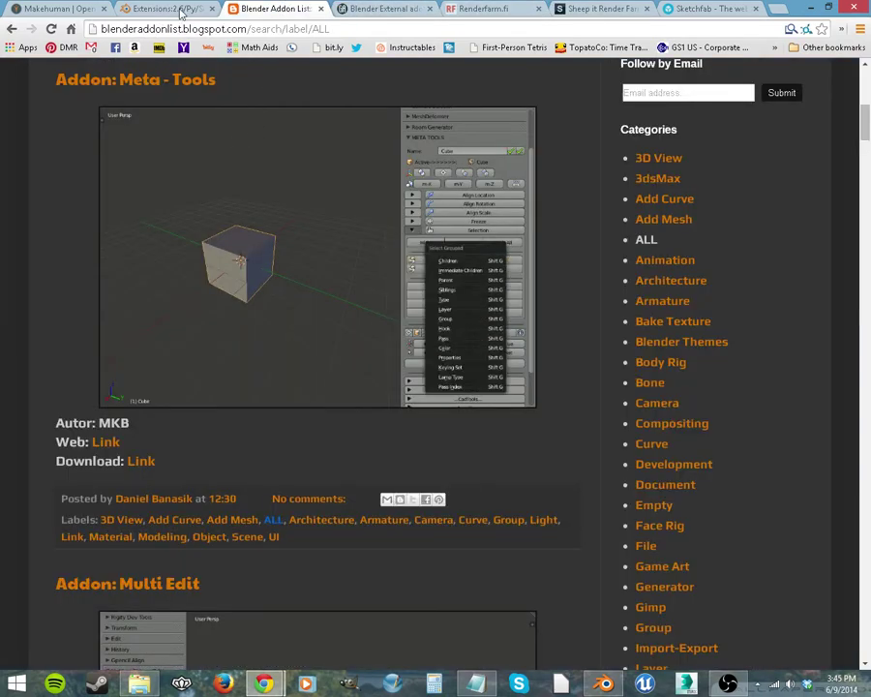
pyautogui.click(160, 8)
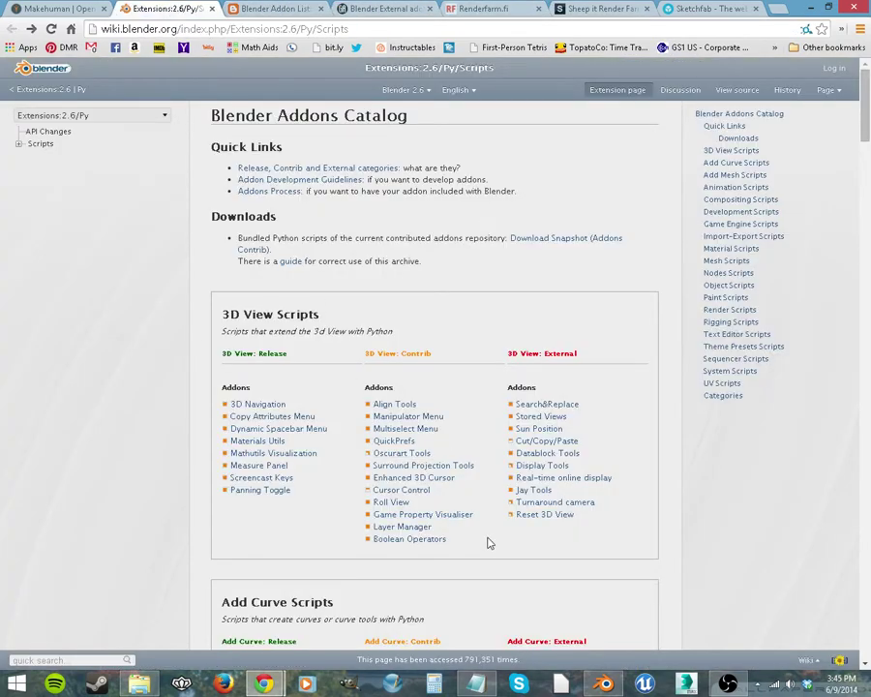
pyautogui.scroll(-5, 489, 544)
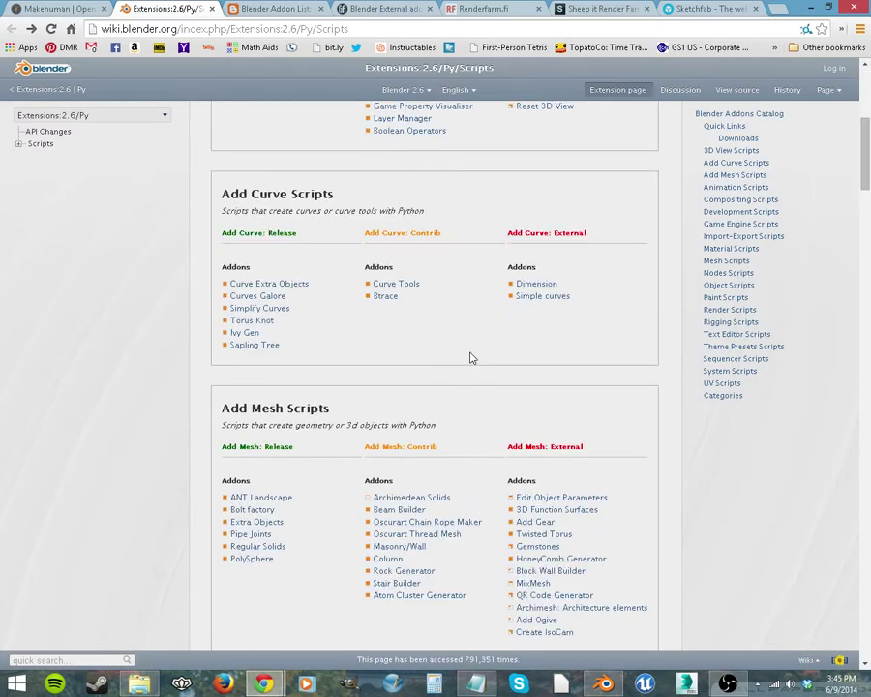
pyautogui.scroll(2, 445, 331)
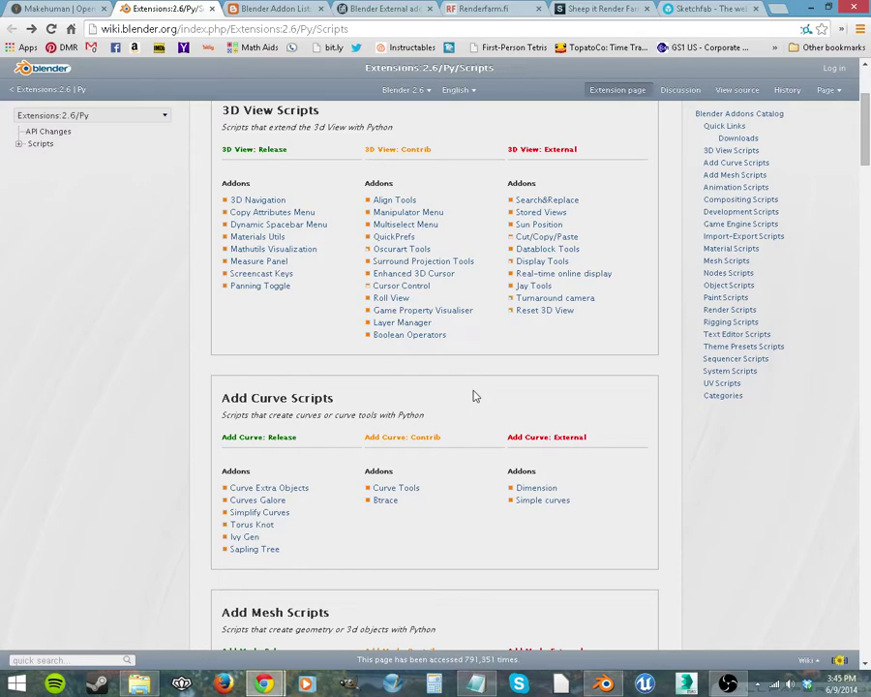
pyautogui.scroll(-5, 472, 407)
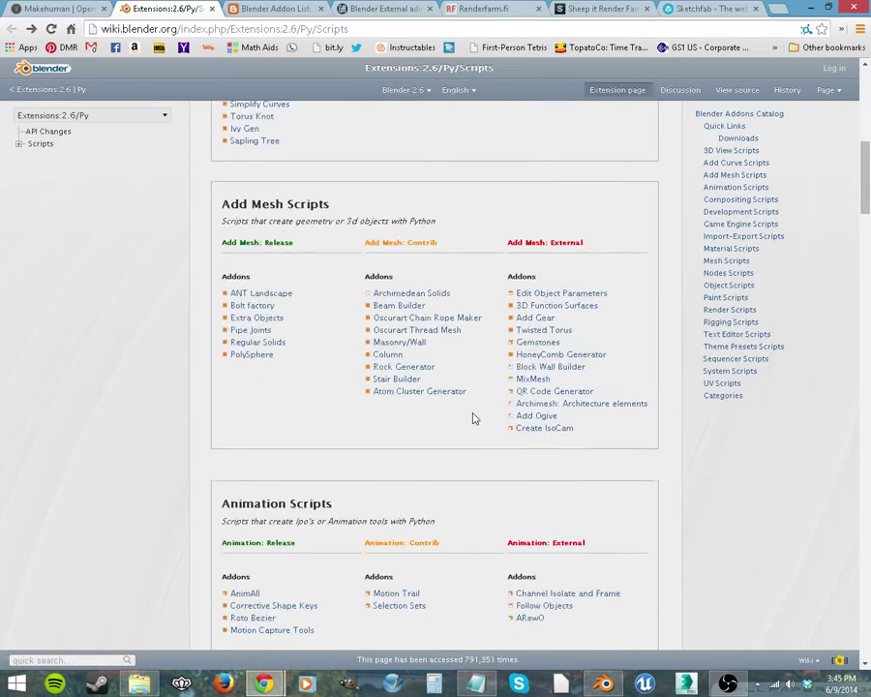
pyautogui.scroll(-2, 473, 418)
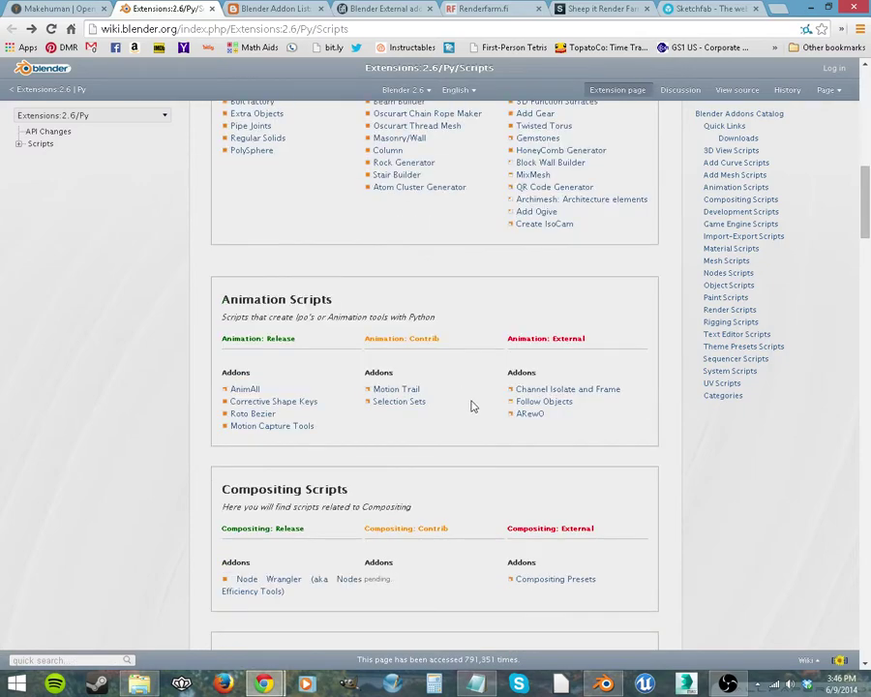
pyautogui.hotkey('ctrl', 'f')
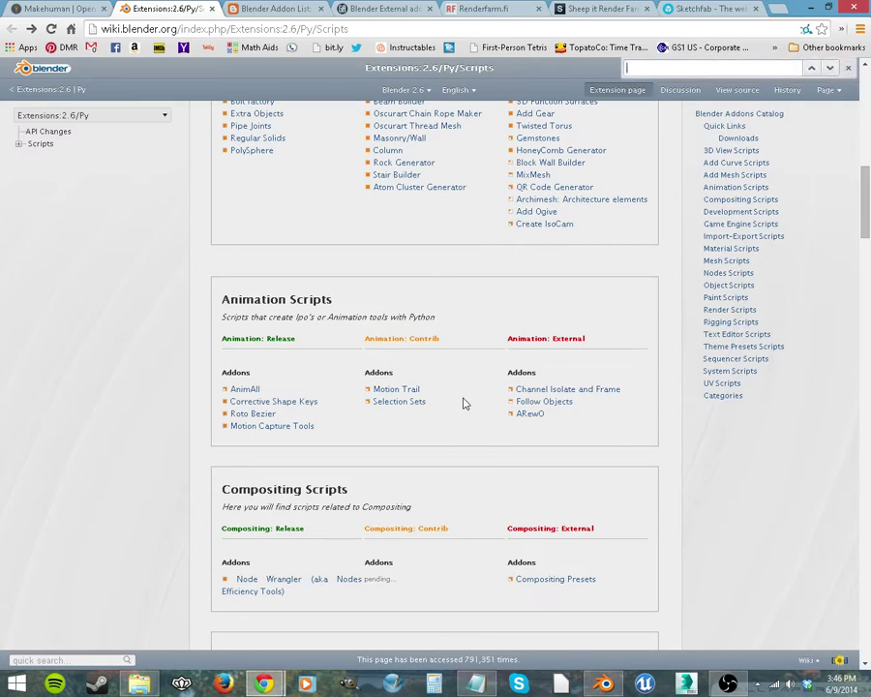
pyautogui.write('oscurart')
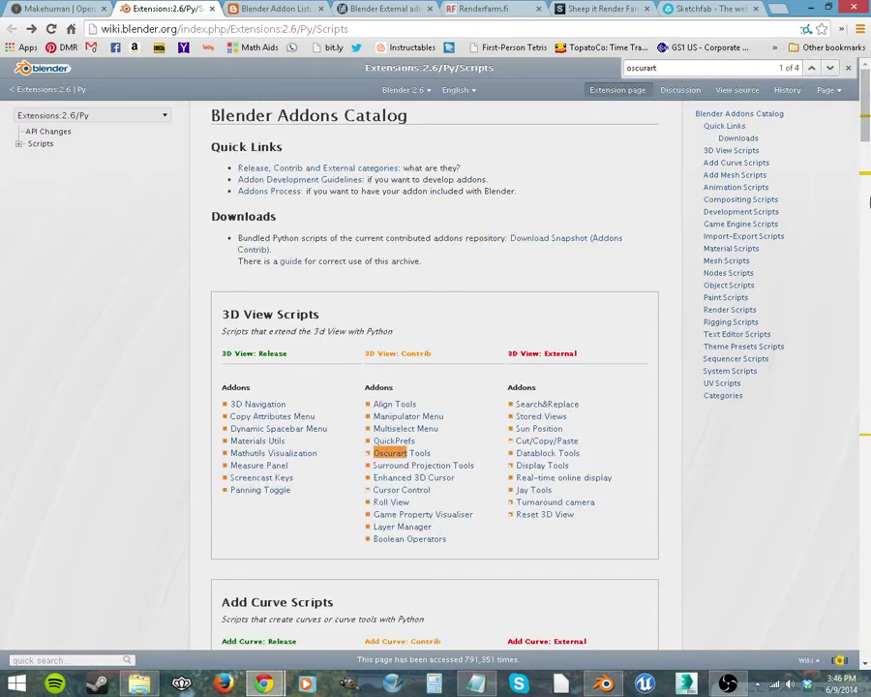
# Find the Oscurart Chain Rope Maker entry in the catalog, show its page, and proceed to its current-version download directory
pyautogui.click(829, 68)
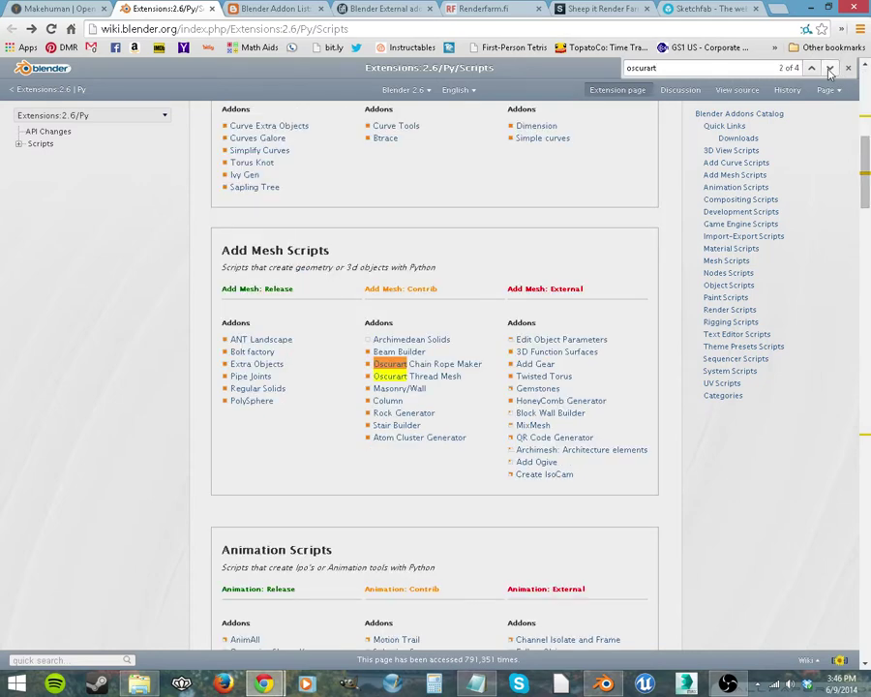
pyautogui.click(458, 368)
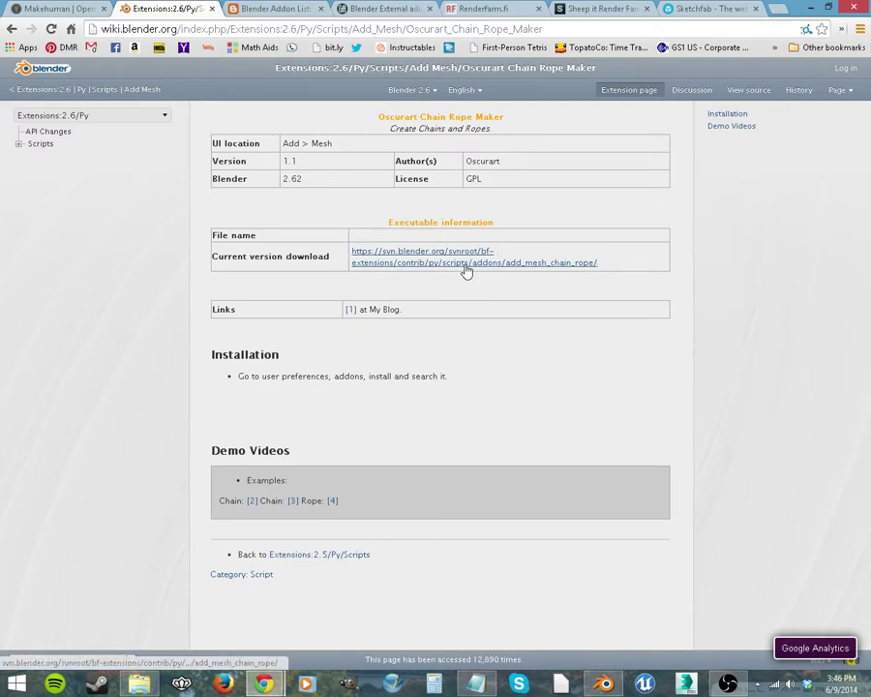
pyautogui.click(466, 262)
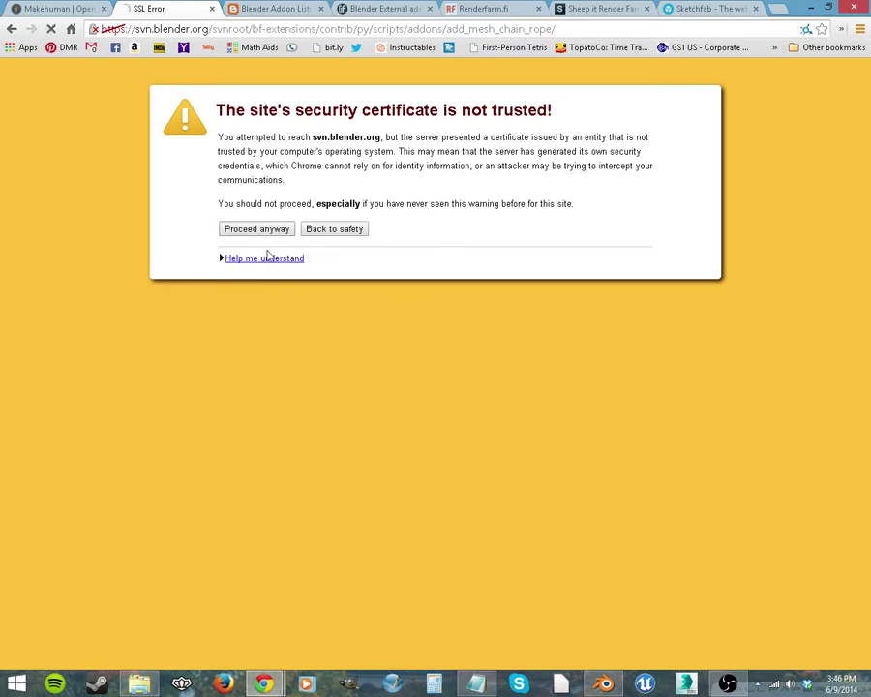
pyautogui.click(275, 232)
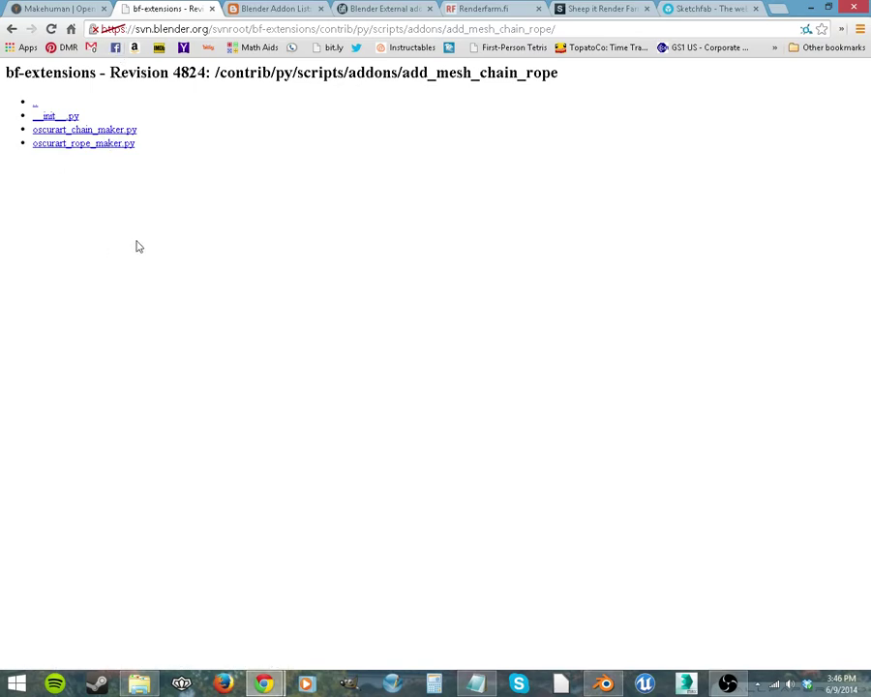
# Inspect the source of oscurart_rope_maker.py and __init__.py, returning to the add_mesh_chain_rope file listing
pyautogui.click(112, 144)
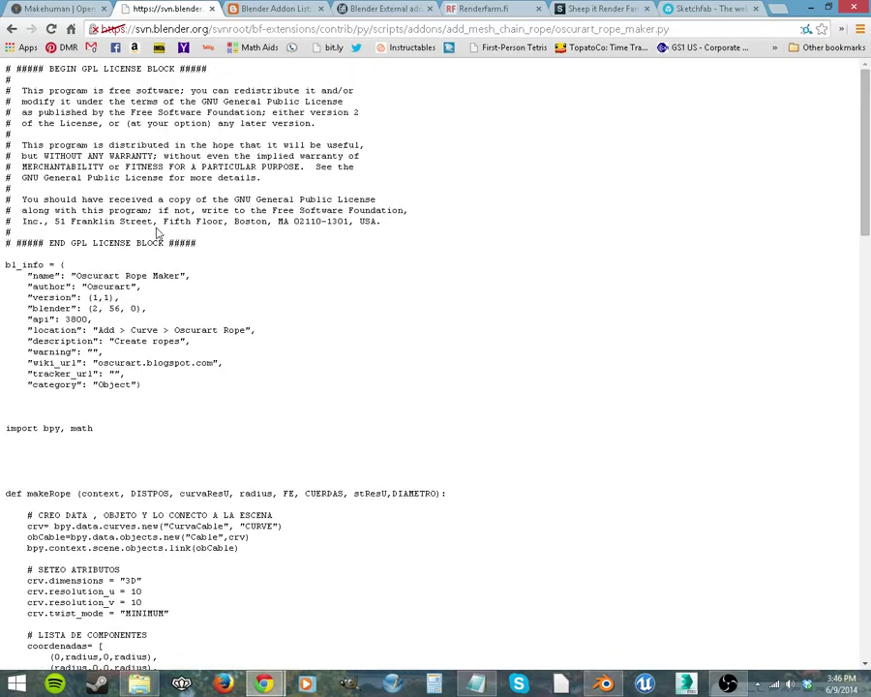
pyautogui.scroll(-15, 184, 257)
pyautogui.scroll(15, 198, 269)
pyautogui.click(11, 28)
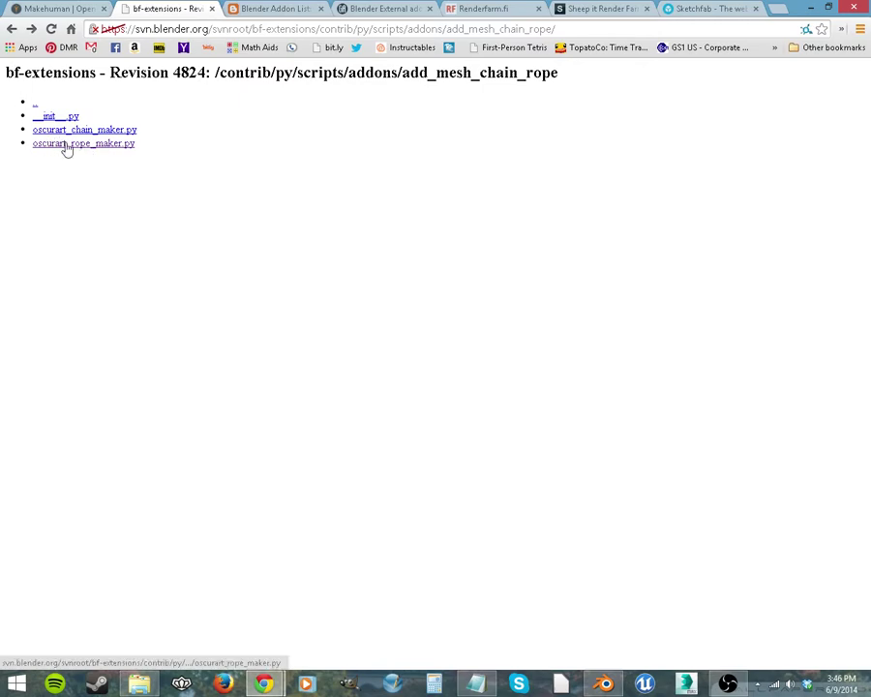
pyautogui.click(58, 117)
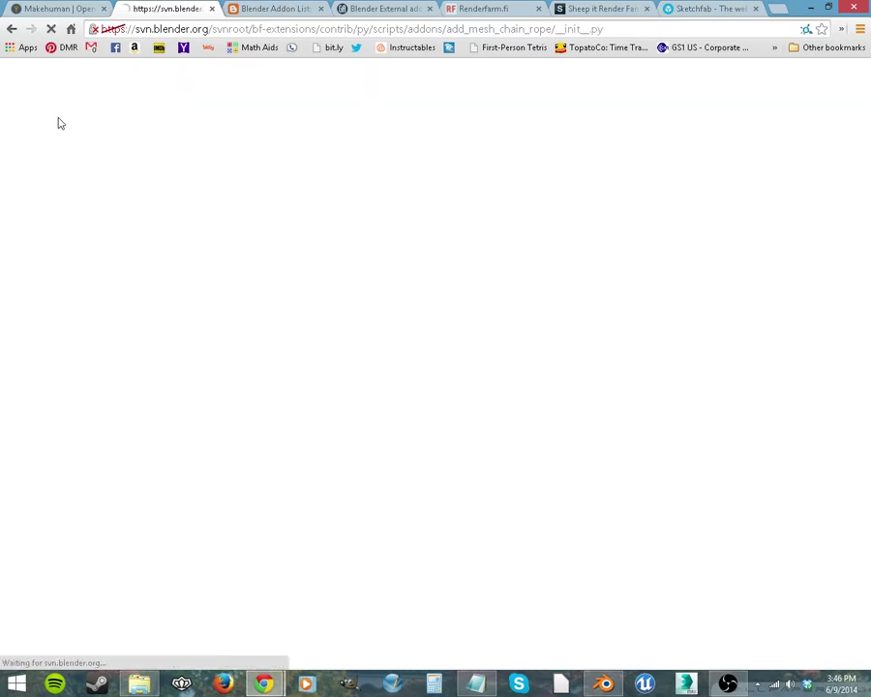
pyautogui.click(11, 28)
# Search the web for "oscurart rope maker" and show the add-on's Blender Artists thread
pyautogui.click(204, 29)
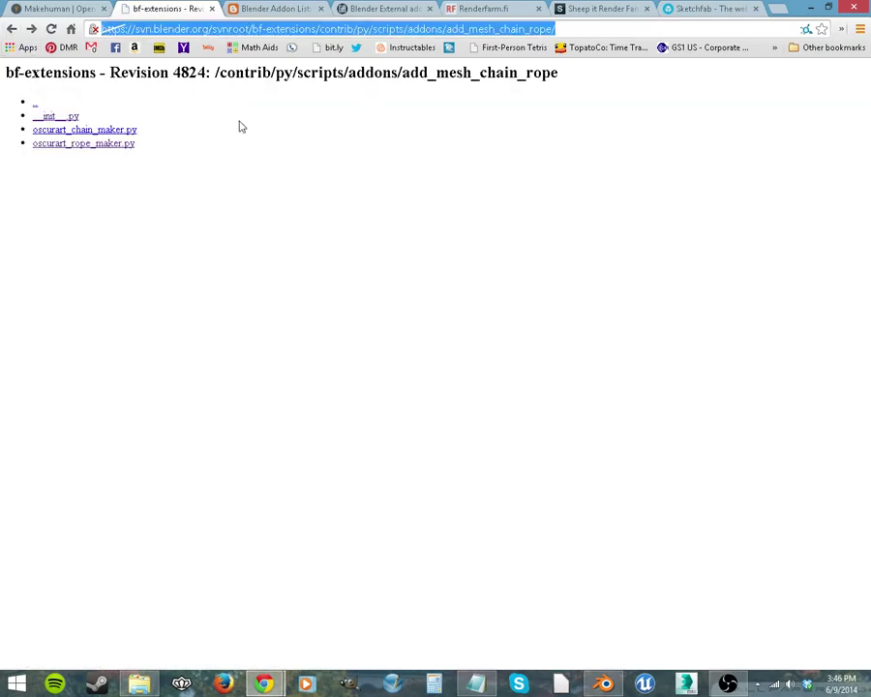
pyautogui.write('oscurart')
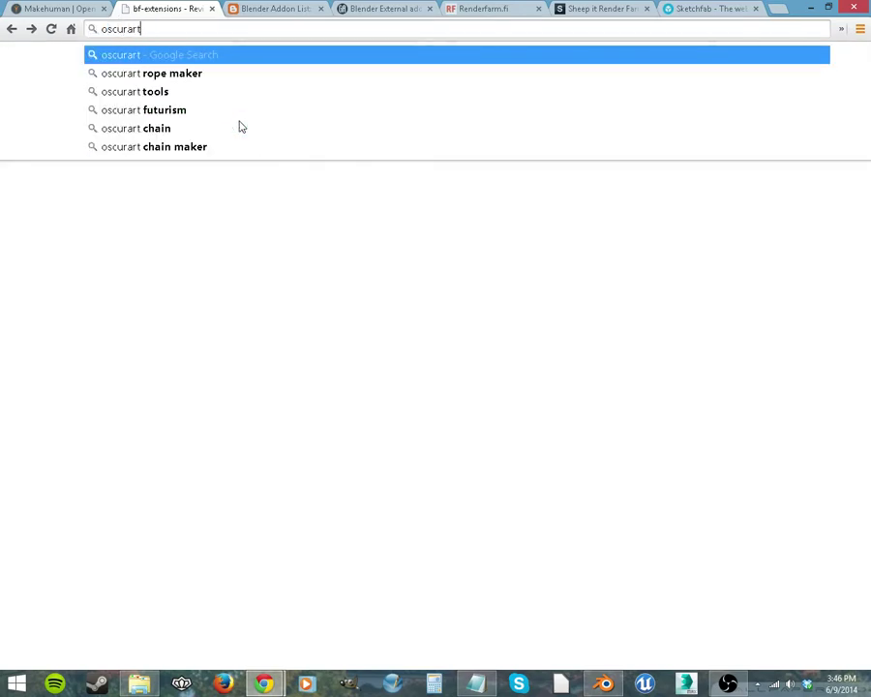
pyautogui.press('Down')
pyautogui.press('Return')
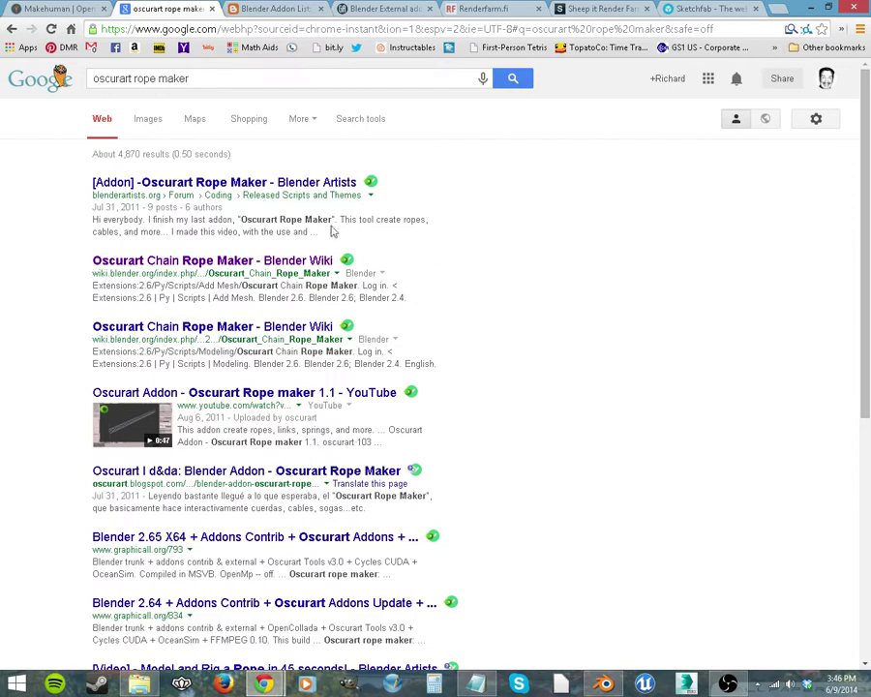
pyautogui.click(354, 184)
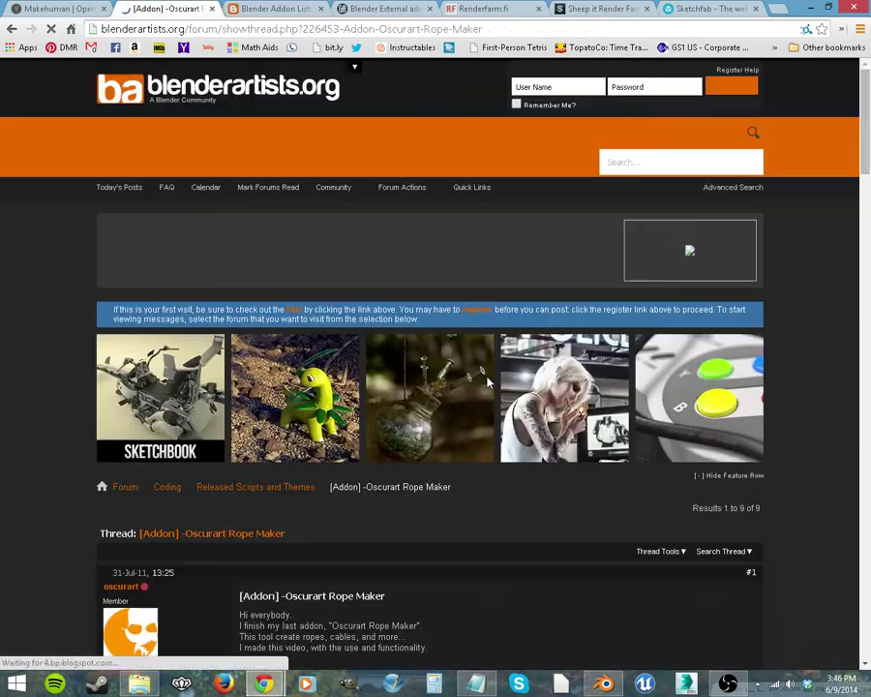
# Read the first post of the Oscurart Rope Maker thread and download oscurart_rope_maker.zip from its direct link
pyautogui.scroll(-3, 535, 478)
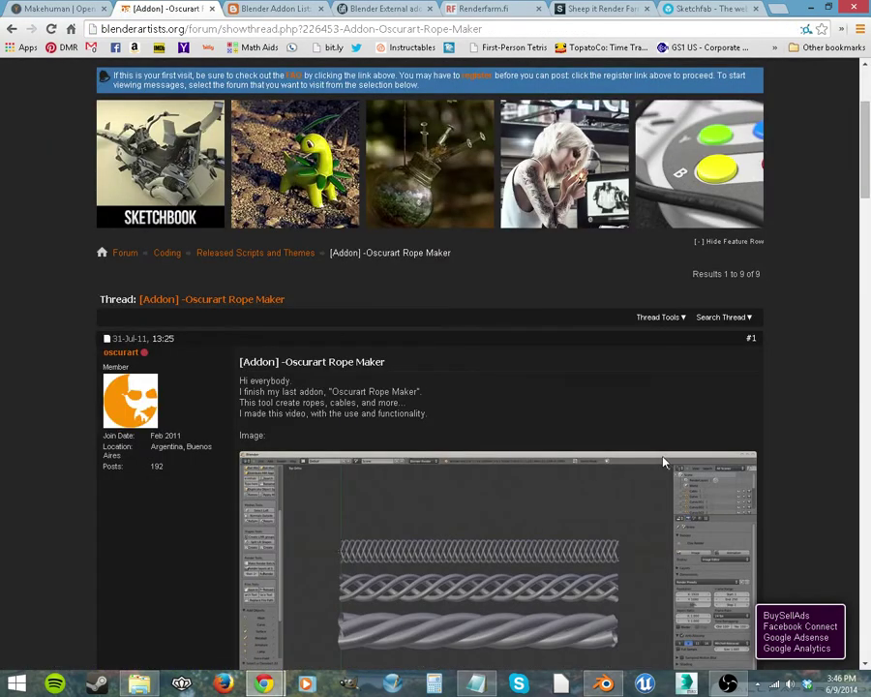
pyautogui.scroll(-2, 769, 451)
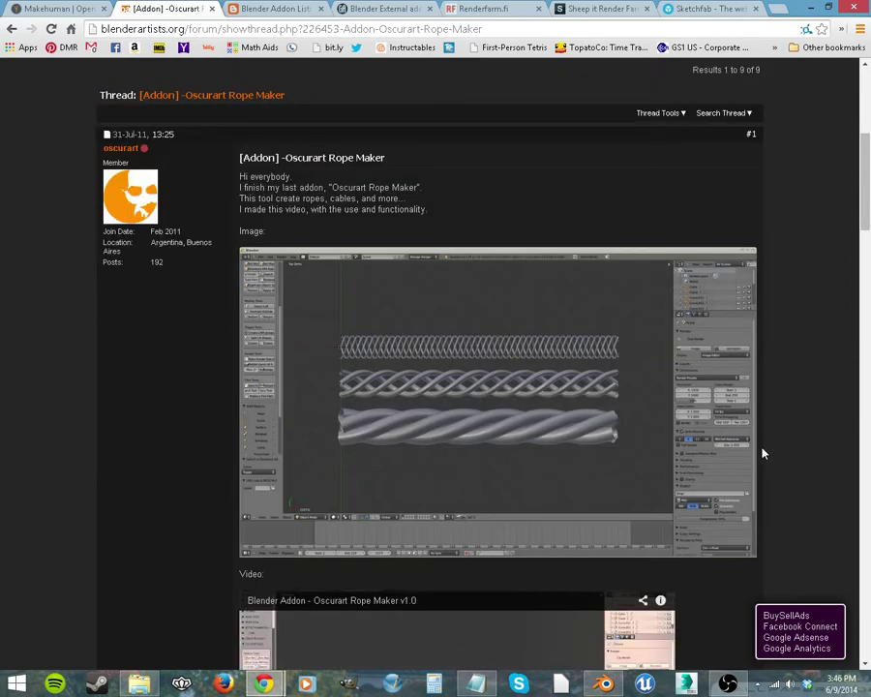
pyautogui.scroll(-2, 221, 444)
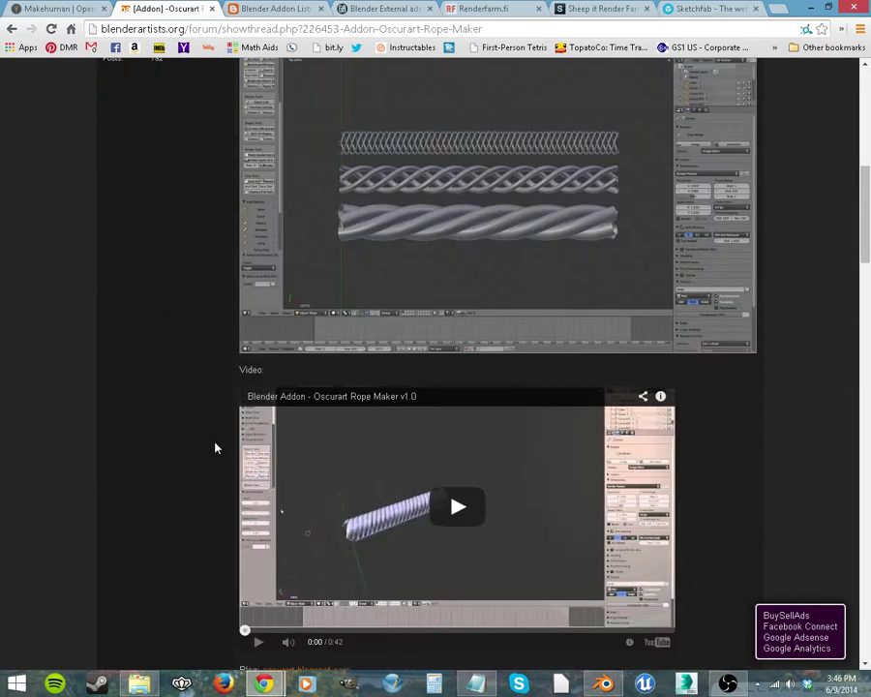
pyautogui.scroll(-2, 191, 444)
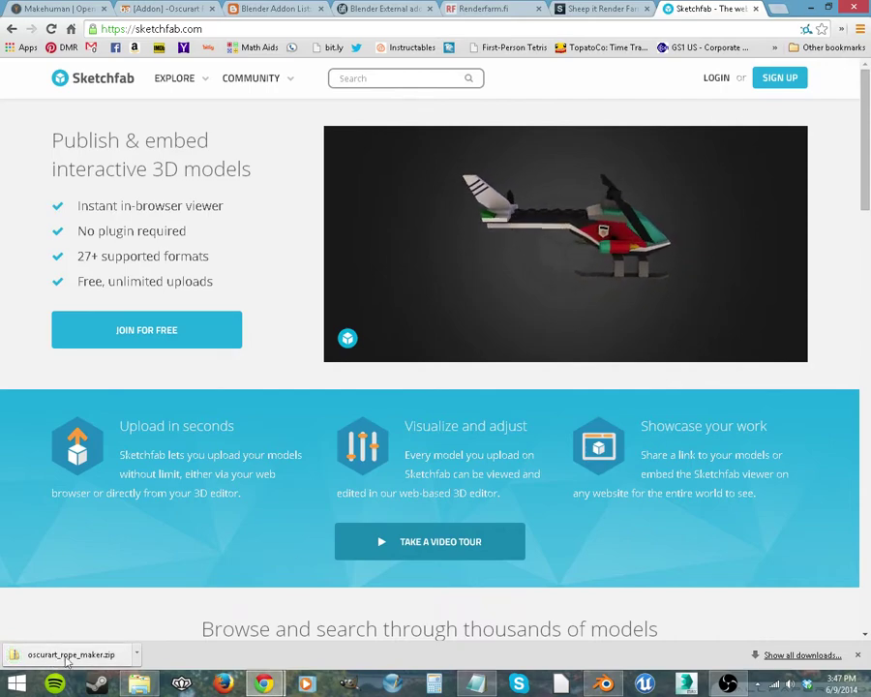
pyautogui.click(257, 10)
pyautogui.click(166, 8)
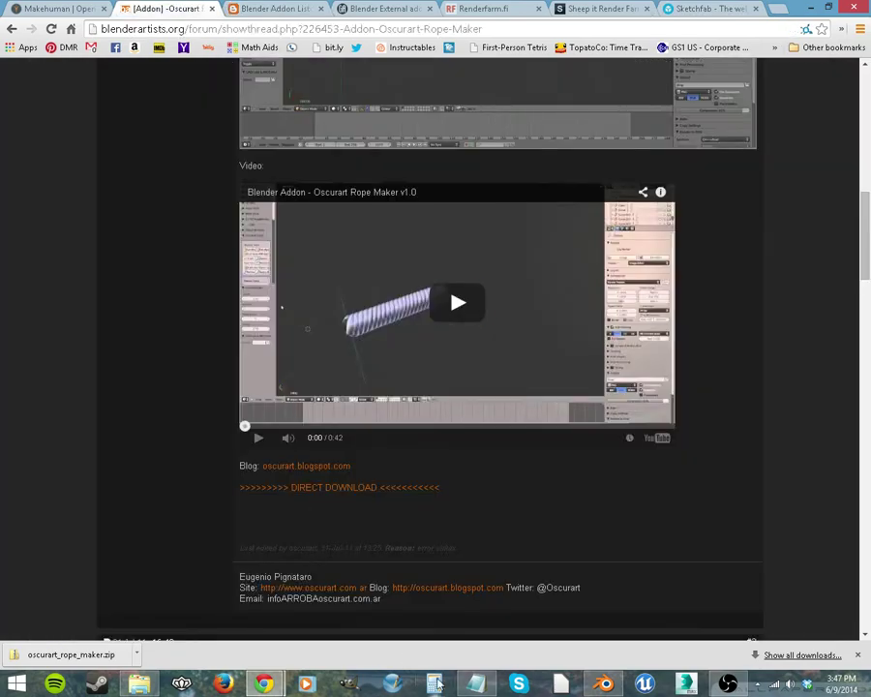
# Switch to Blender and install the add-on from oscurart_rope_maker.zip in the Downloads folder through the user preferences
pyautogui.click(449, 687)
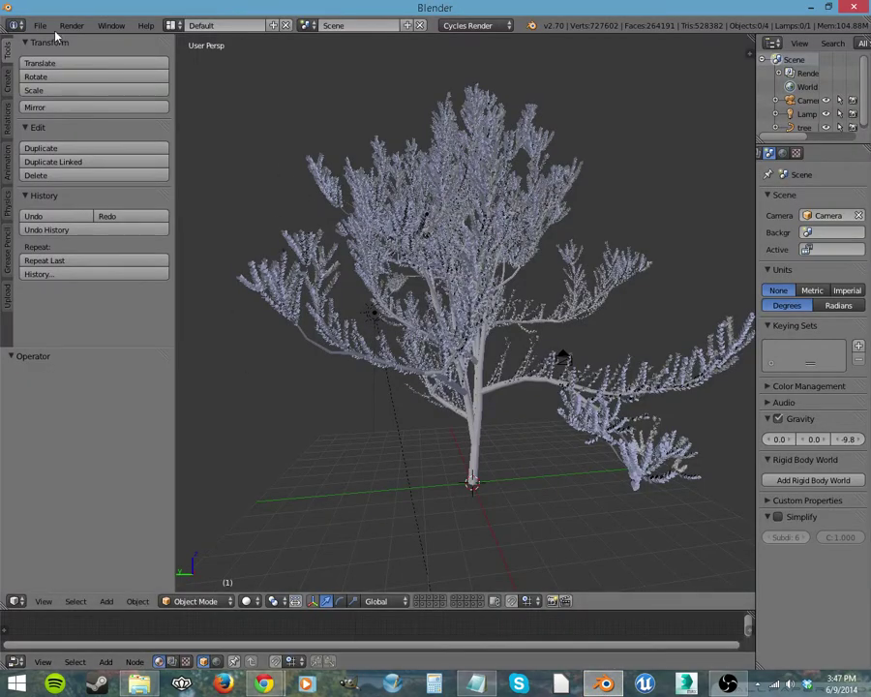
pyautogui.click(49, 30)
pyautogui.click(56, 176)
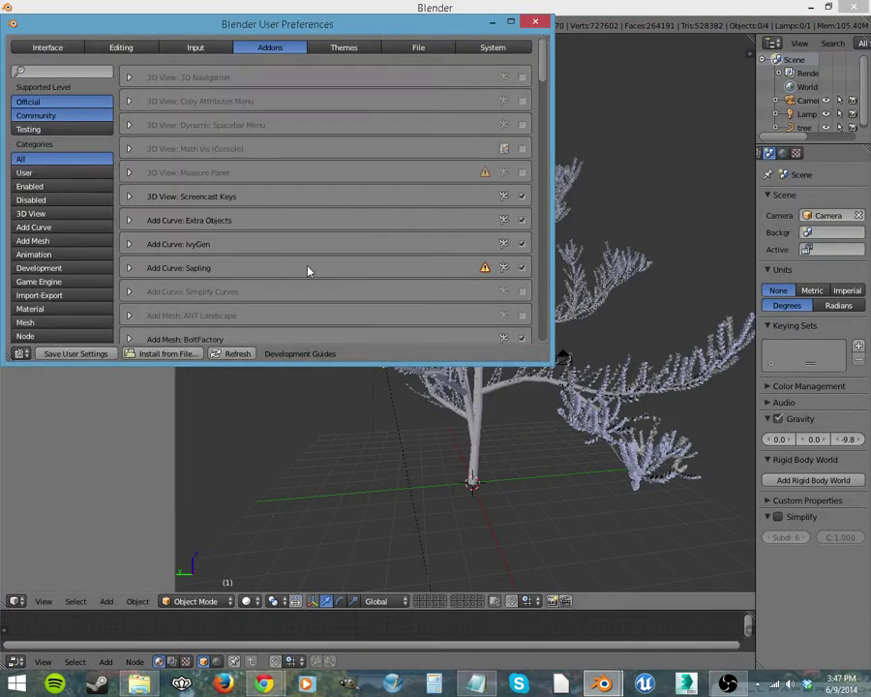
pyautogui.click(160, 354)
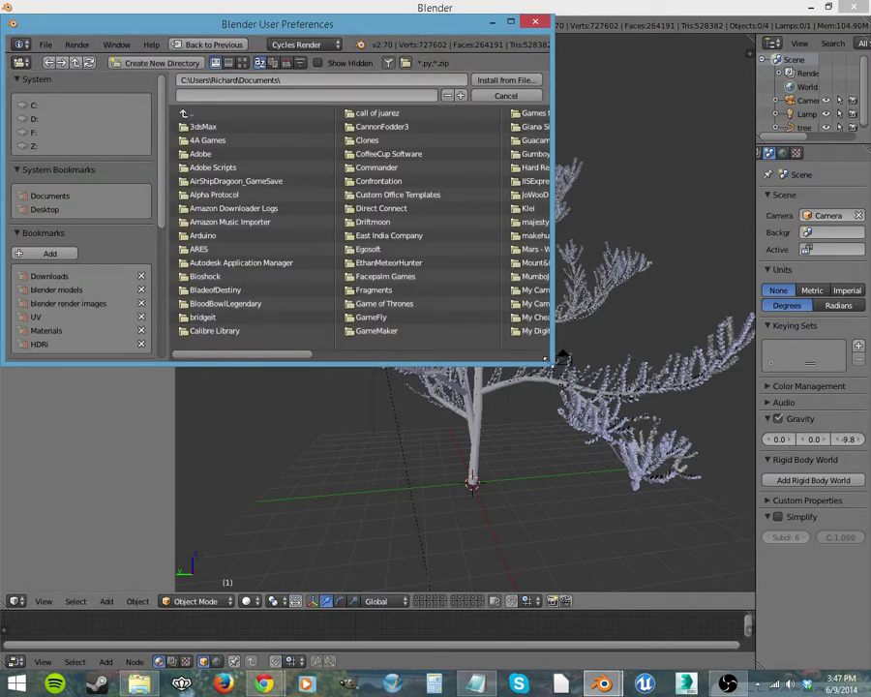
pyautogui.moveTo(555, 359); pyautogui.dragTo(725, 521)
pyautogui.click(50, 276)
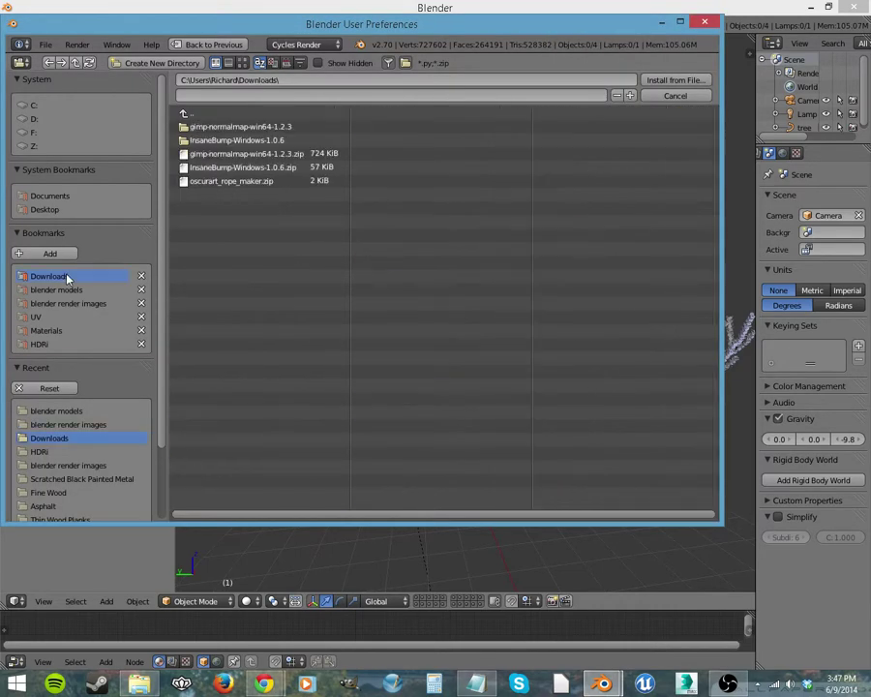
pyautogui.click(229, 183)
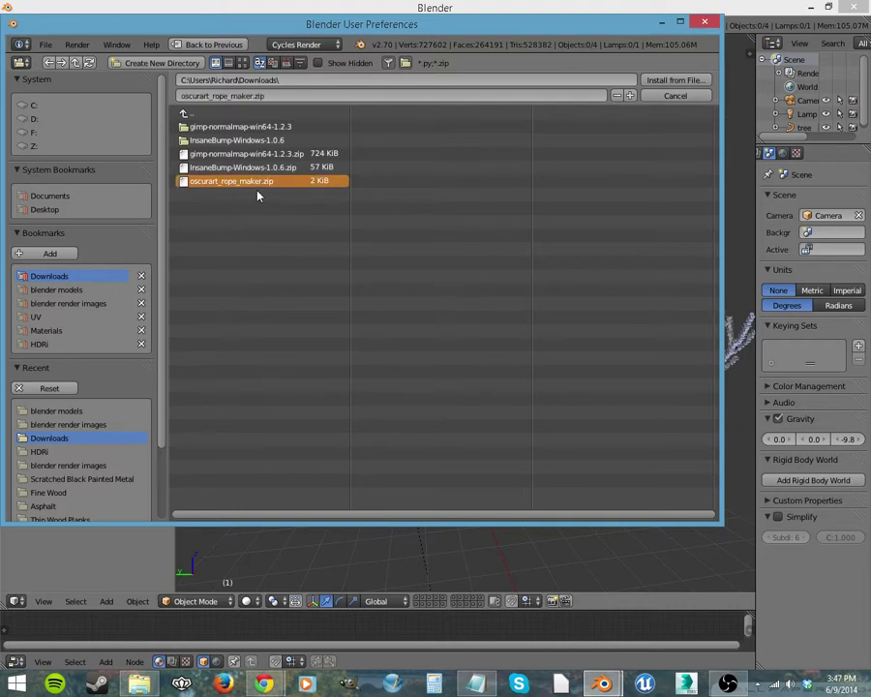
pyautogui.doubleClick(264, 186)
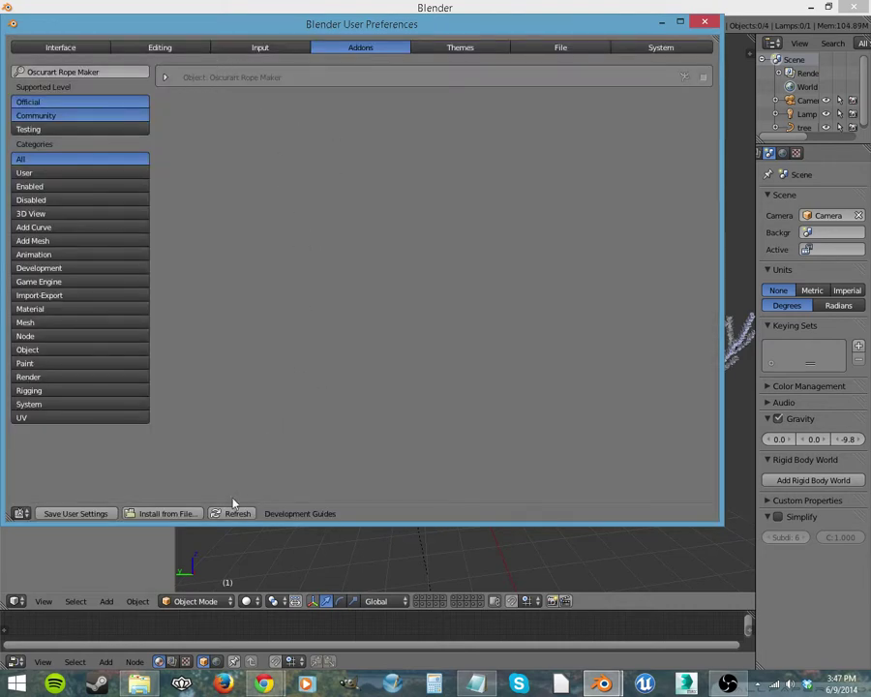
# Enable the Oscurart Rope Maker add-on, expand its details, and close the user preferences
pyautogui.click(703, 77)
pyautogui.click(166, 77)
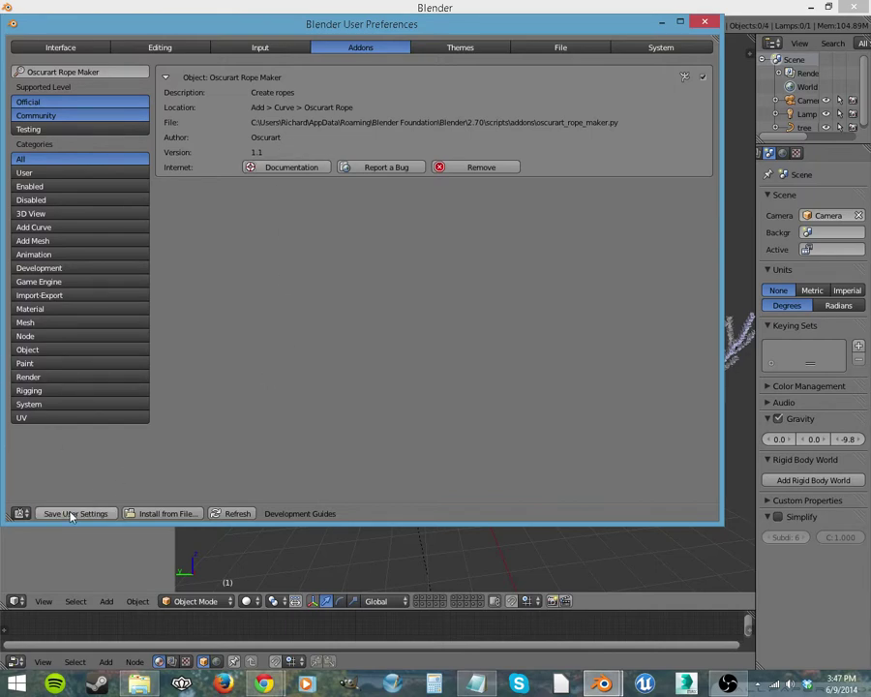
pyautogui.click(705, 21)
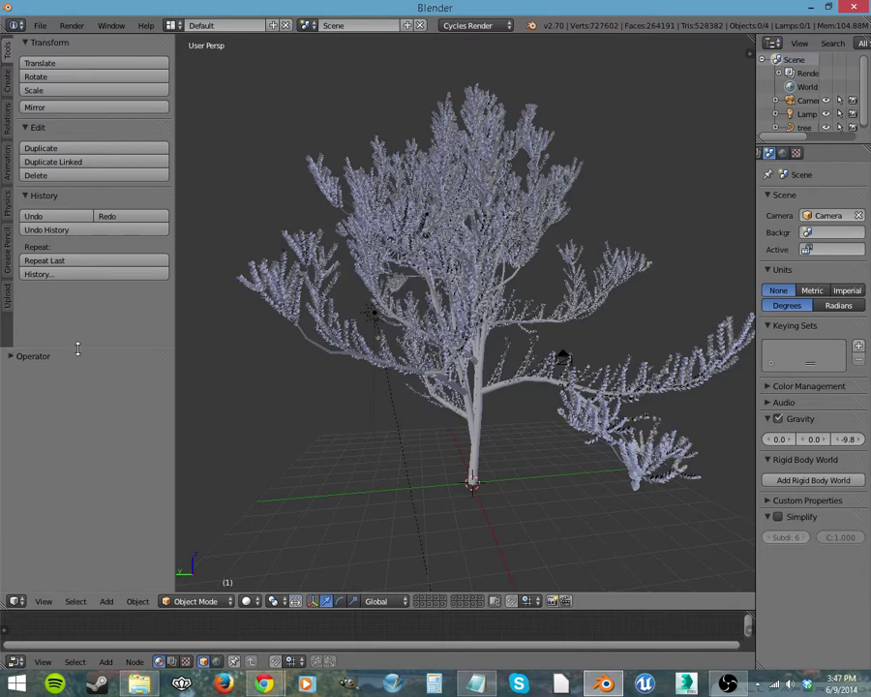
# Add an Oscurart Rope curve object to the scene and expand its creation settings
pyautogui.moveTo(76, 350); pyautogui.dragTo(81, 458)
pyautogui.hotkey('shift', 'a')
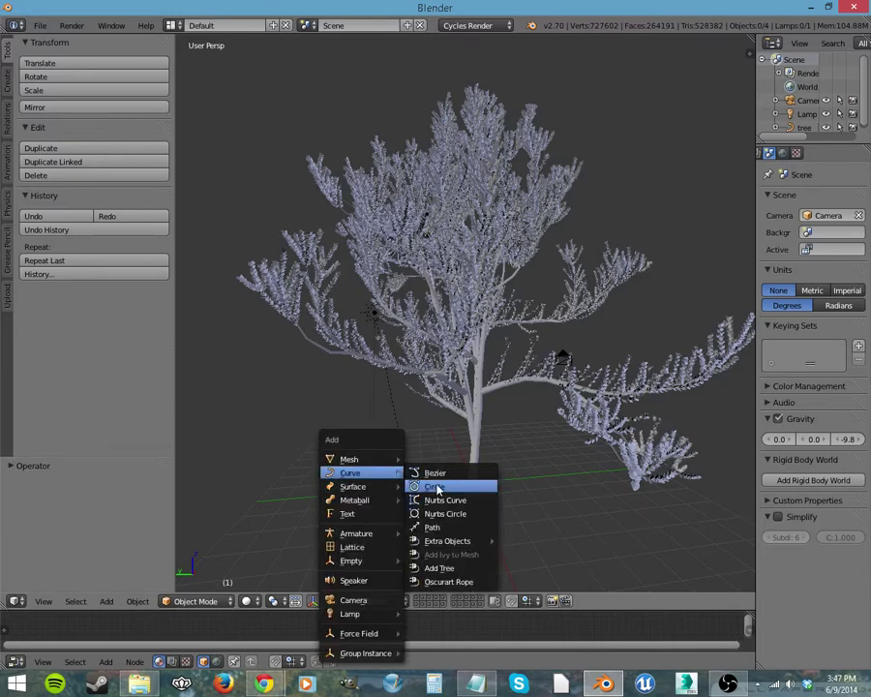
pyautogui.click(455, 581)
pyautogui.moveTo(470, 580); pyautogui.dragTo(309, 517, button='middle')
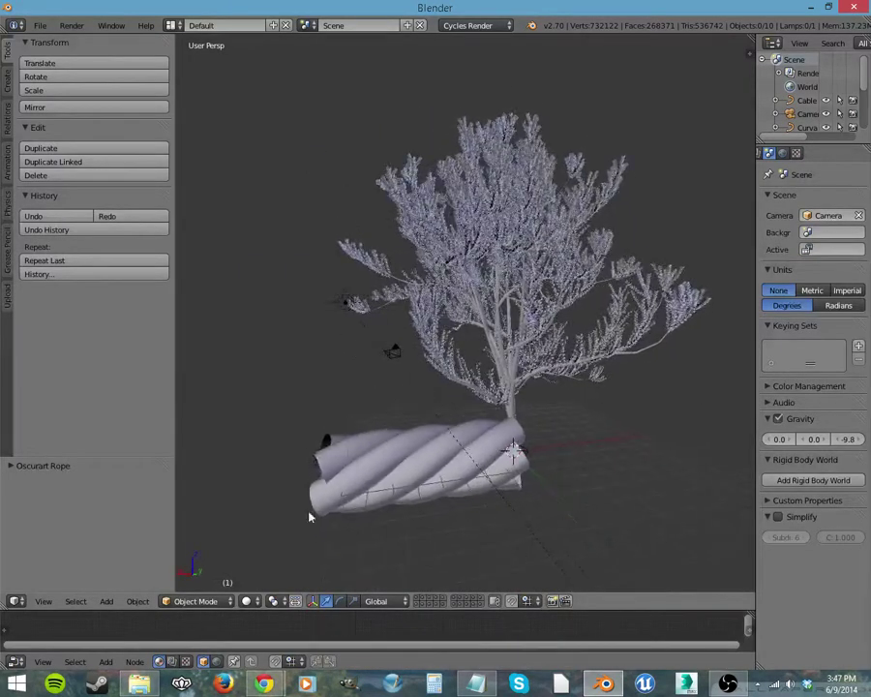
pyautogui.click(49, 466)
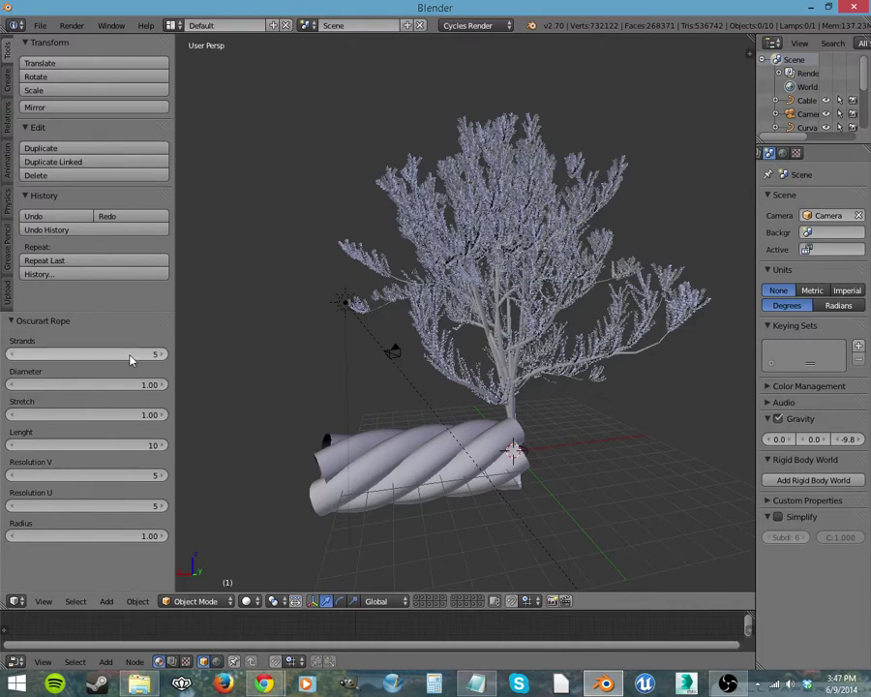
# Set the rope's strands to 3 and its diameter to 0.37
pyautogui.moveTo(130, 355)
pyautogui.mouseDown()
pyautogui.moveTo(233, 354)
pyautogui.moveTo(132, 354)
pyautogui.mouseUp()
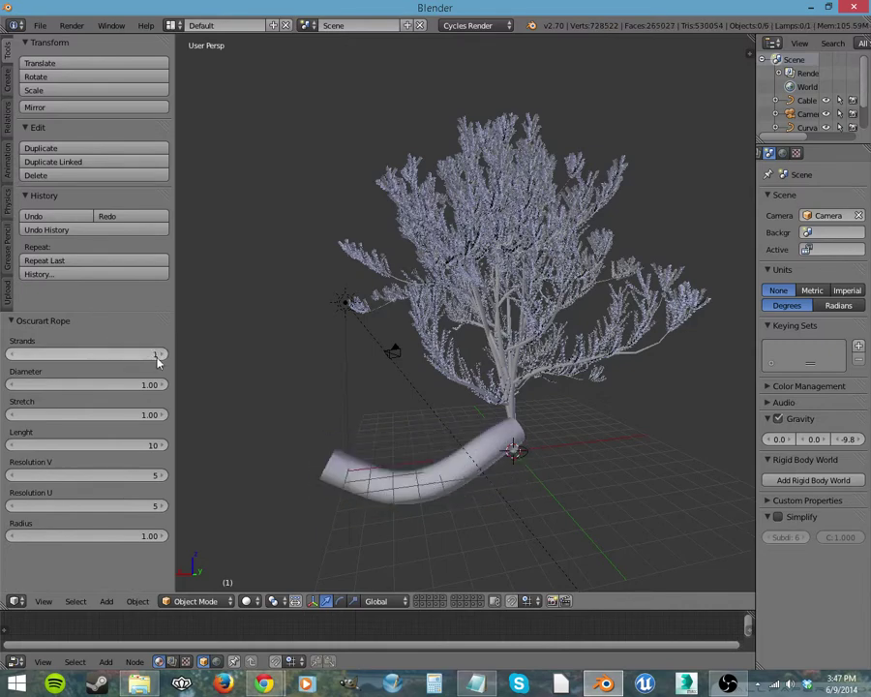
pyautogui.click(162, 354)
pyautogui.click(162, 354)
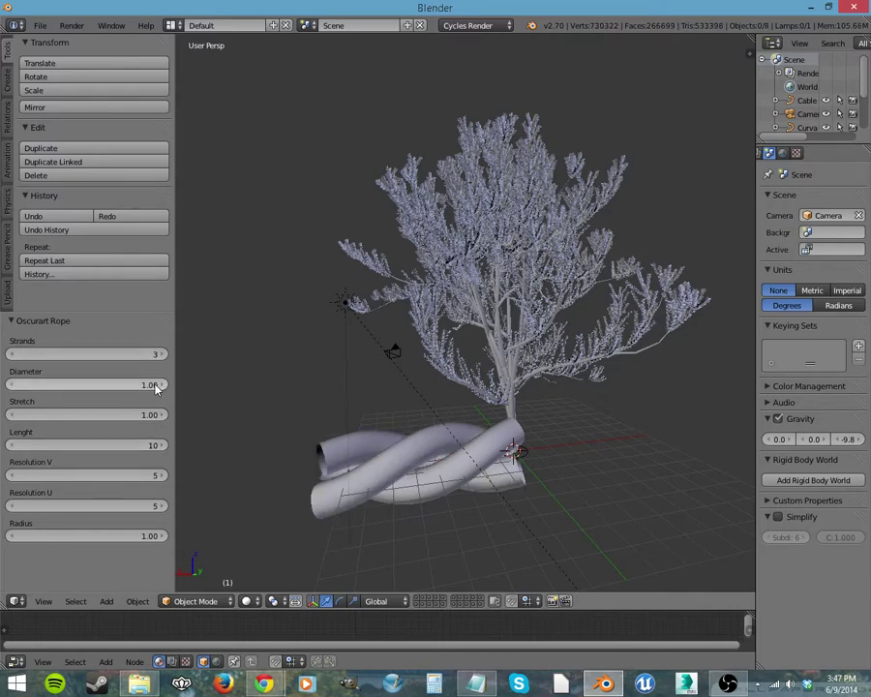
pyautogui.click(152, 386)
pyautogui.moveTo(96, 391); pyautogui.dragTo(120, 414)
# Set the rope's stretch to 0.64 and its length to 33
pyautogui.scroll(-3, 262, 477)
pyautogui.moveTo(400, 456); pyautogui.dragTo(341, 449, button='middle')
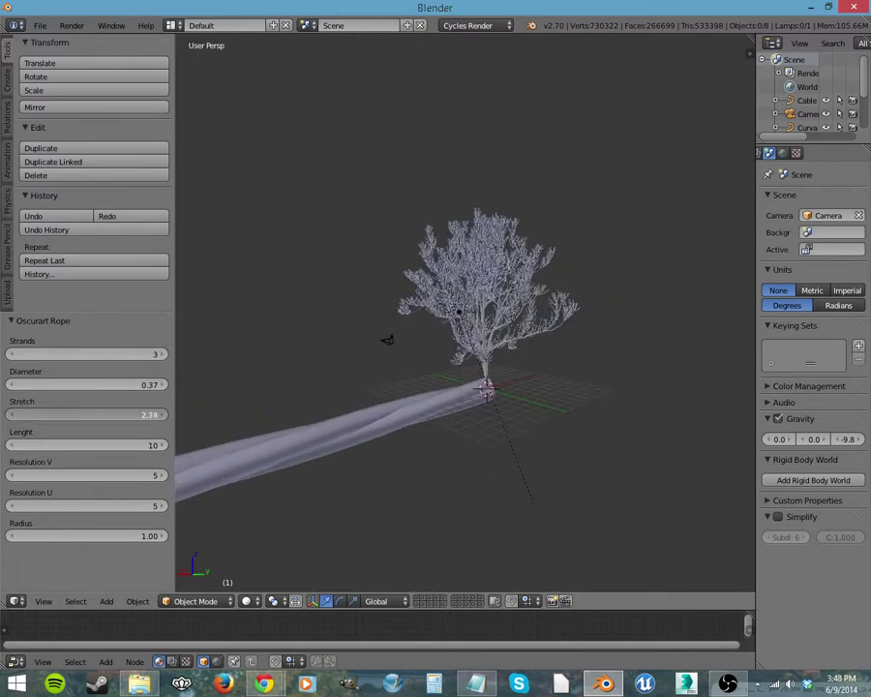
pyautogui.moveTo(137, 417); pyautogui.dragTo(77, 414)
pyautogui.moveTo(122, 444)
pyautogui.mouseDown()
pyautogui.moveTo(145, 445)
pyautogui.moveTo(120, 442)
pyautogui.mouseUp()
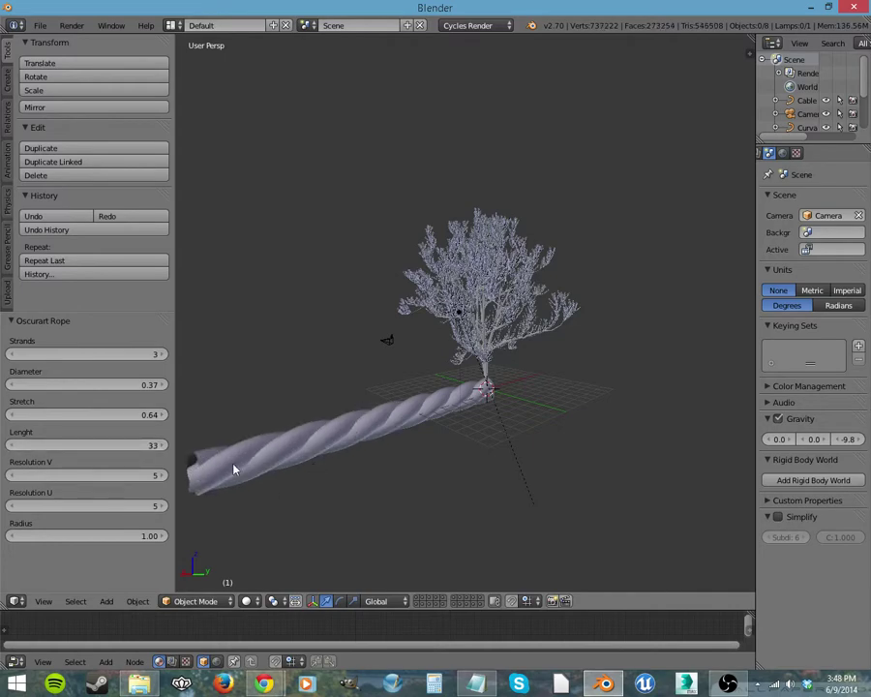
# Set the rope's Resolution V to 3
pyautogui.moveTo(234, 469); pyautogui.dragTo(320, 467, button='middle')
pyautogui.scroll(2, 388, 464)
pyautogui.moveTo(453, 461); pyautogui.dragTo(512, 461, button='middle')
pyautogui.moveTo(87, 475)
pyautogui.mouseDown()
pyautogui.moveTo(117, 475)
pyautogui.moveTo(78, 476)
pyautogui.mouseUp()
pyautogui.click(163, 477)
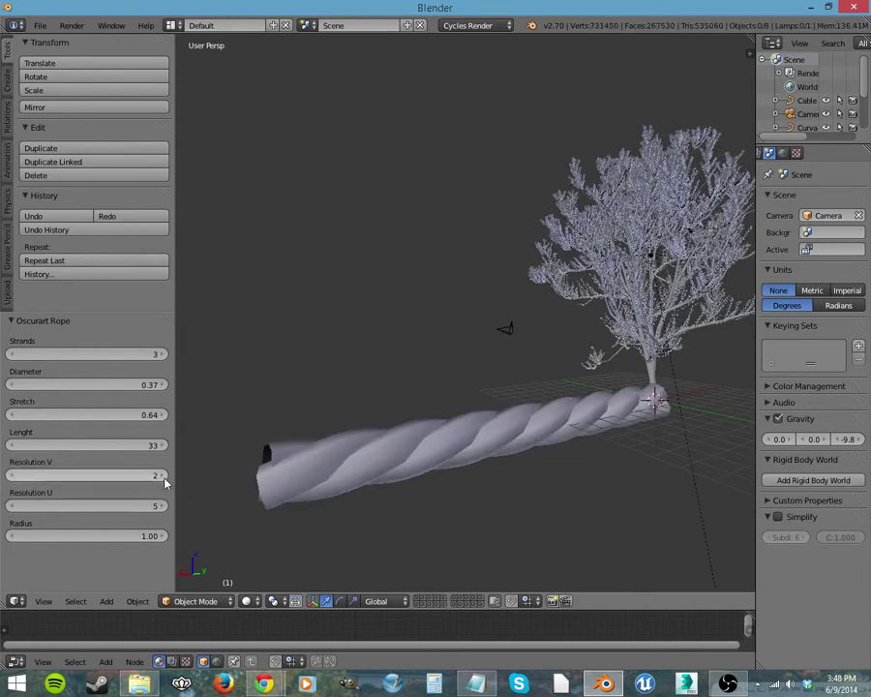
pyautogui.click(164, 477)
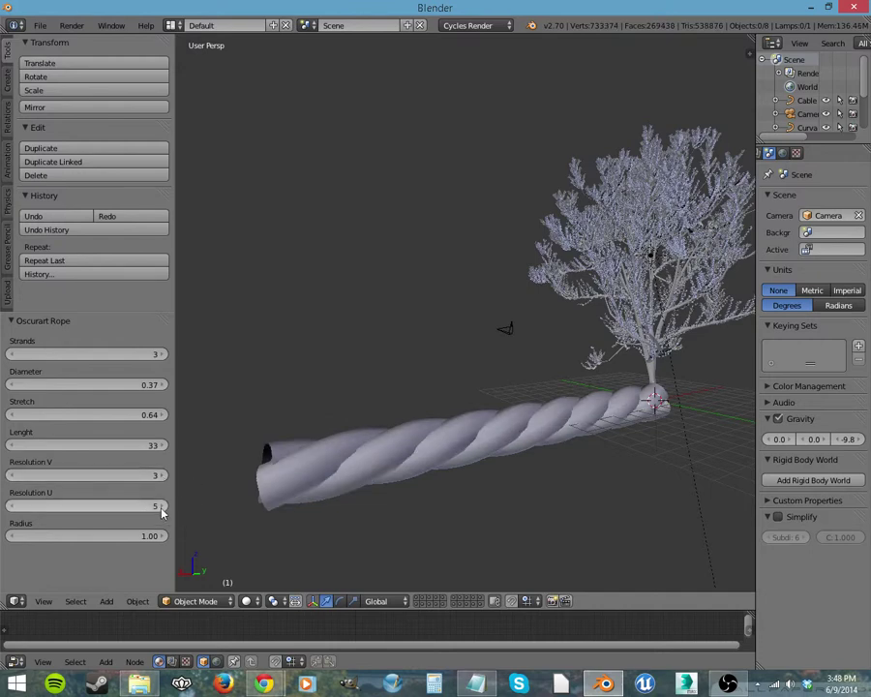
# Set the rope's radius to 0.46, keeping Resolution U at 5
pyautogui.click(11, 507)
pyautogui.moveTo(158, 541)
pyautogui.mouseDown()
pyautogui.moveTo(172, 540)
pyautogui.moveTo(126, 540)
pyautogui.moveTo(145, 540)
pyautogui.mouseUp()
pyautogui.moveTo(562, 502); pyautogui.dragTo(605, 395, button='middle')
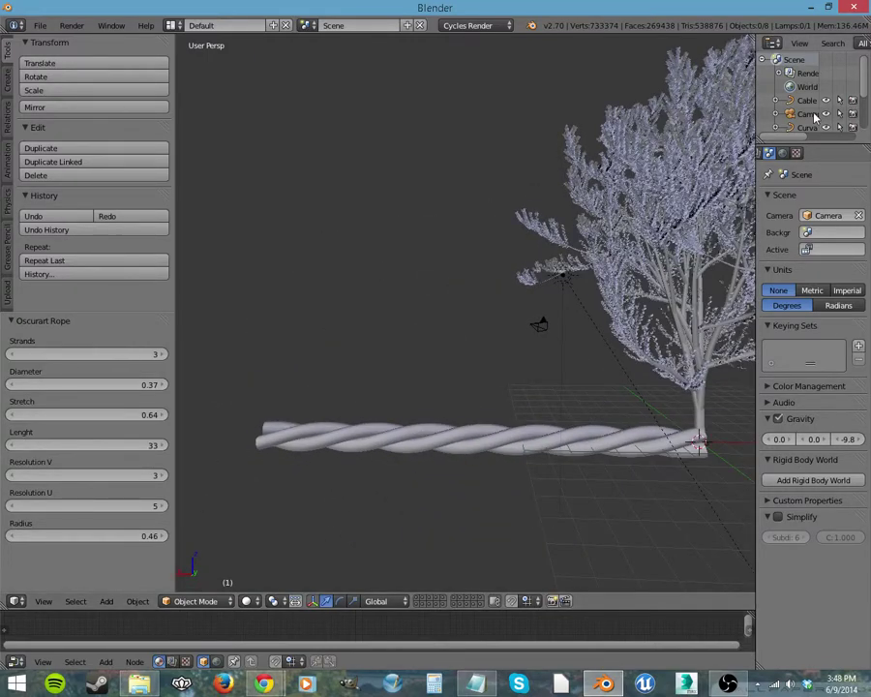
# Add a Bezier curve, move it about 10.2 units along X and scale it by about 10.37
pyautogui.hotkey('shift', 'a')
pyautogui.moveTo(632, 421)
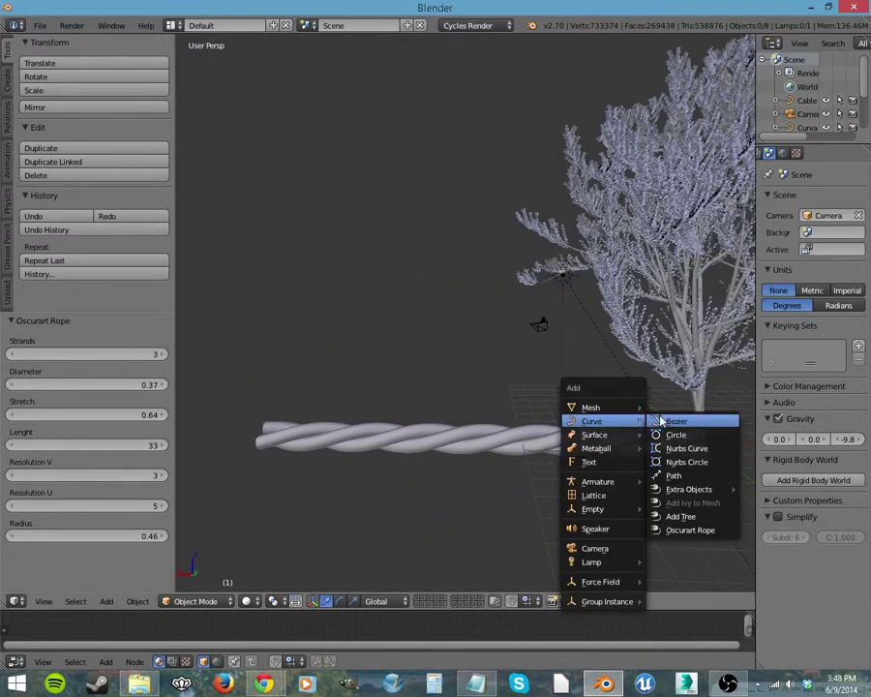
pyautogui.click(672, 419)
pyautogui.press('g')
pyautogui.press('x')
pyautogui.click(451, 456)
pyautogui.press('s')
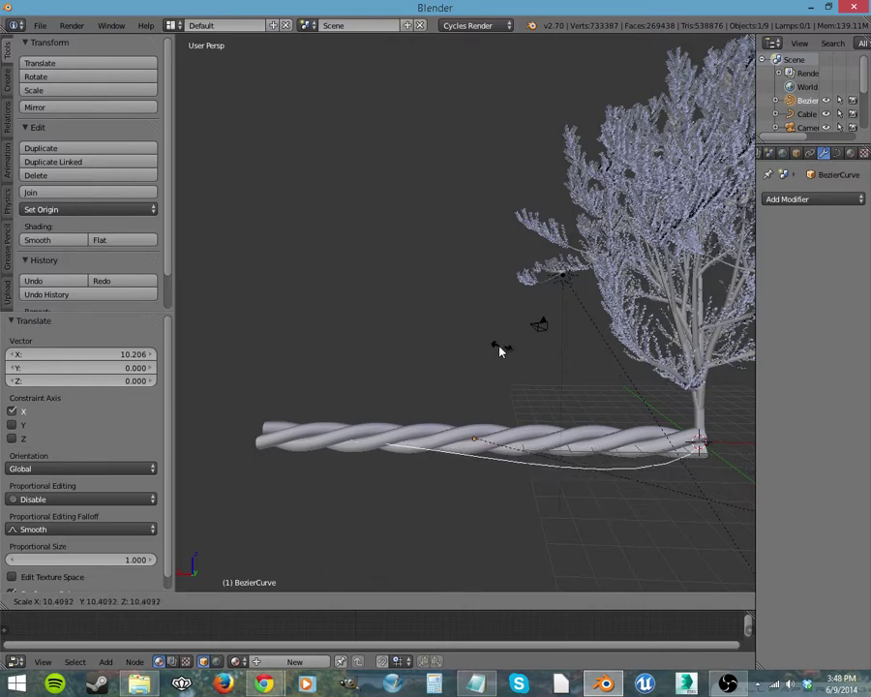
pyautogui.click(478, 467)
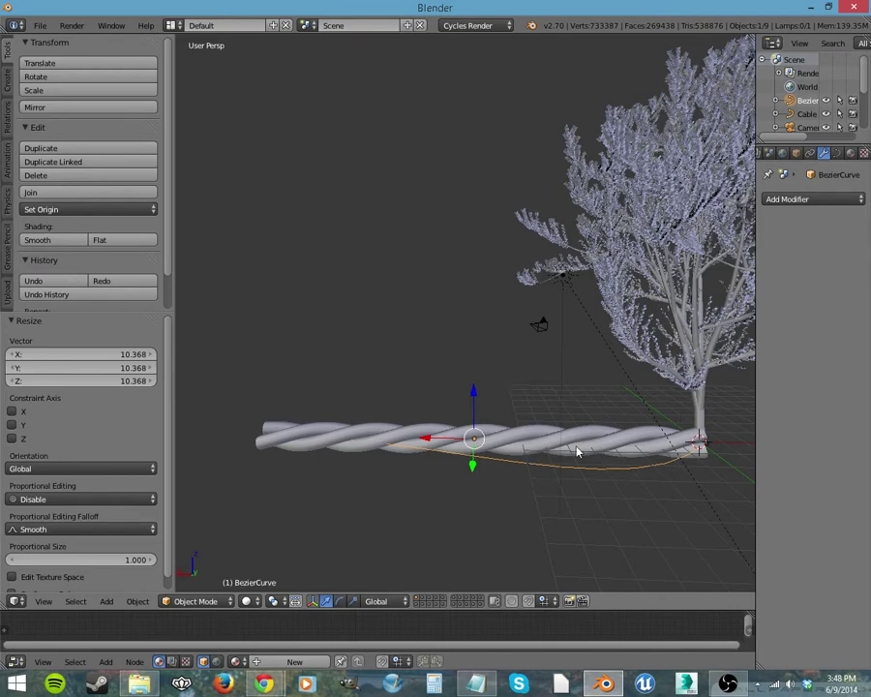
# Join the three rope strands into a single object
pyautogui.rightClick(527, 443)
pyautogui.keyDown('shift'); pyautogui.rightClick(513, 445); pyautogui.keyUp('shift')
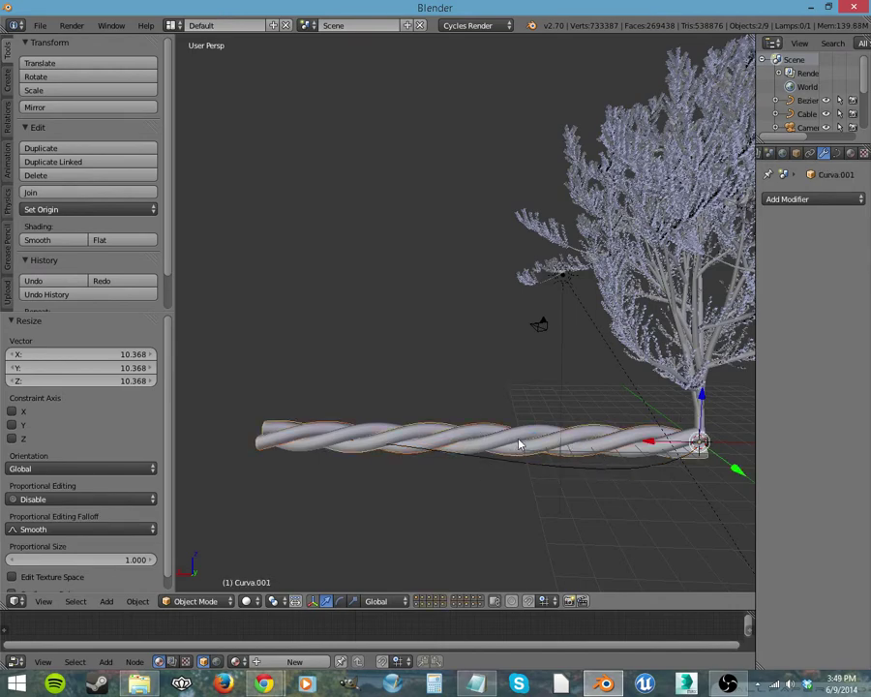
pyautogui.keyDown('shift'); pyautogui.rightClick(559, 449); pyautogui.keyUp('shift')
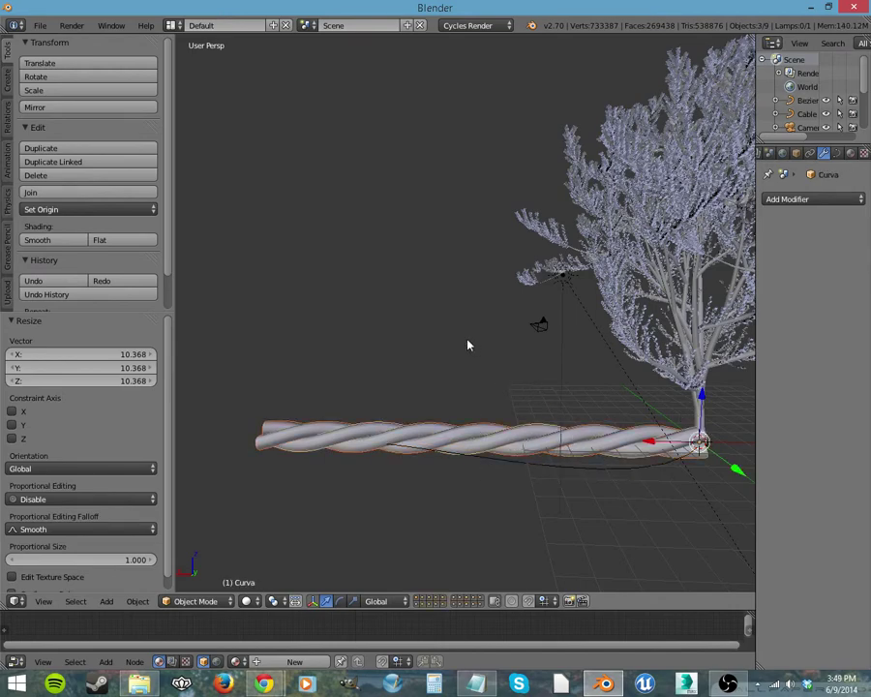
pyautogui.hotkey('ctrl', 'j')
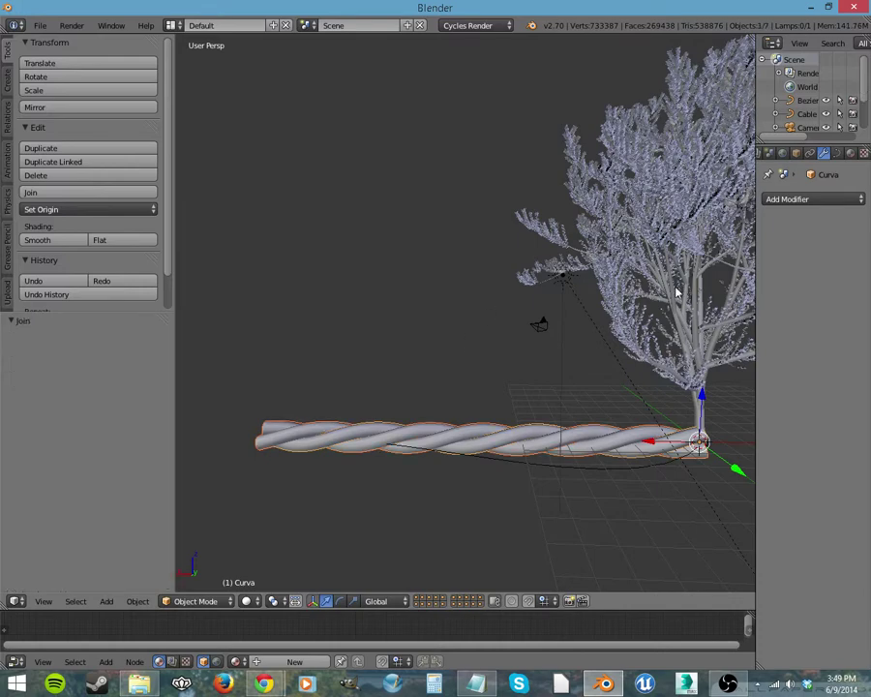
# Add a Curve modifier to the joined rope with the Bezier curve as its object
pyautogui.click(778, 200)
pyautogui.click(689, 258)
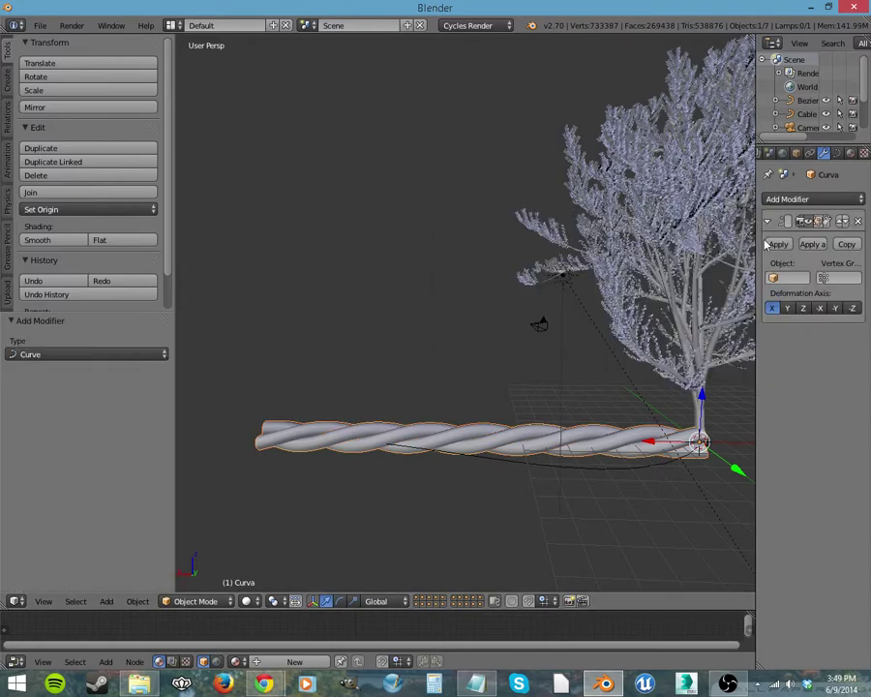
pyautogui.click(787, 278)
pyautogui.click(762, 298)
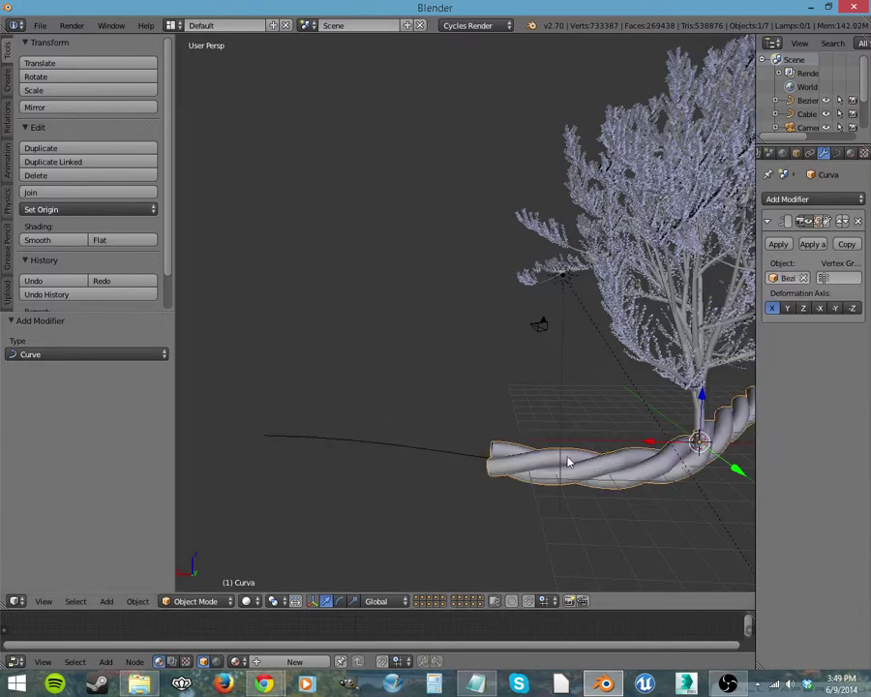
# Slide the rope along the X axis so that it runs along the Bezier curve away from the tree
pyautogui.moveTo(649, 444); pyautogui.dragTo(406, 440)
pyautogui.moveTo(402, 529); pyautogui.dragTo(620, 464, button='middle')
pyautogui.scroll(3, 579, 360)
pyautogui.moveTo(579, 360); pyautogui.dragTo(618, 294, button='middle')
# Enter Edit Mode on the Bezier curve and move its control points to bend the rope
pyautogui.click(803, 101)
pyautogui.press('Tab')
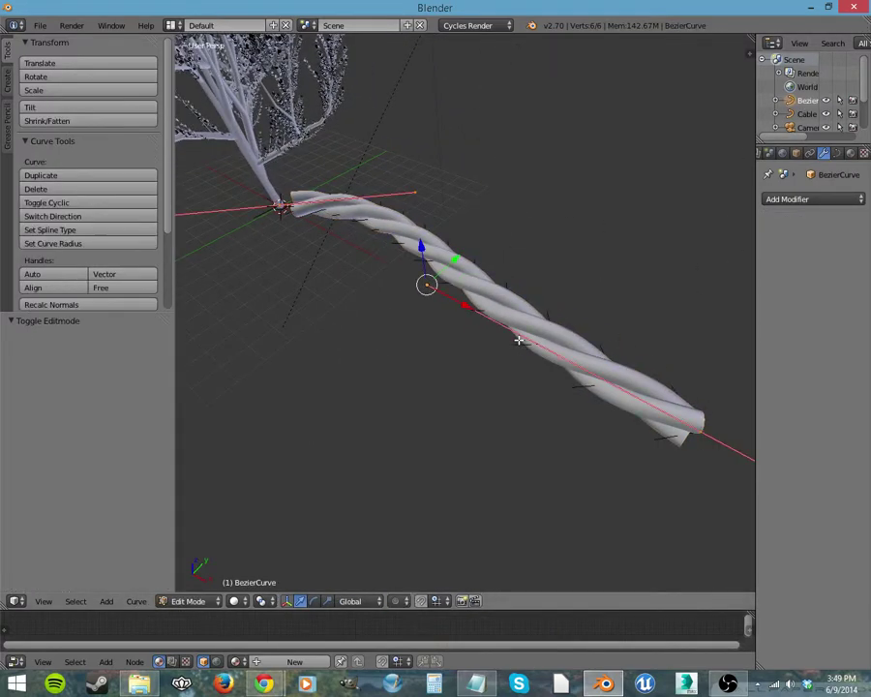
pyautogui.moveTo(426, 285); pyautogui.dragTo(211, 453)
pyautogui.moveTo(615, 464); pyautogui.dragTo(642, 372, button='middle')
pyautogui.moveTo(642, 372); pyautogui.dragTo(520, 374)
pyautogui.click(350, 470)
pyautogui.moveTo(404, 456); pyautogui.dragTo(319, 297, button='middle')
# Reposition the handles of the curve's point at the tree to reshape the bend, and return to Object Mode
pyautogui.press('g')
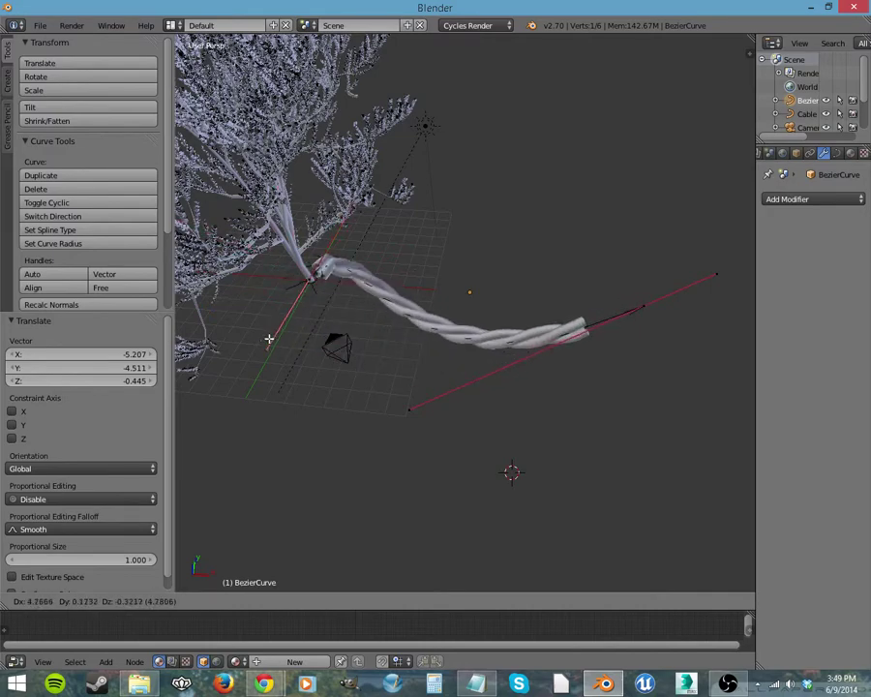
pyautogui.click(246, 309)
pyautogui.press('g')
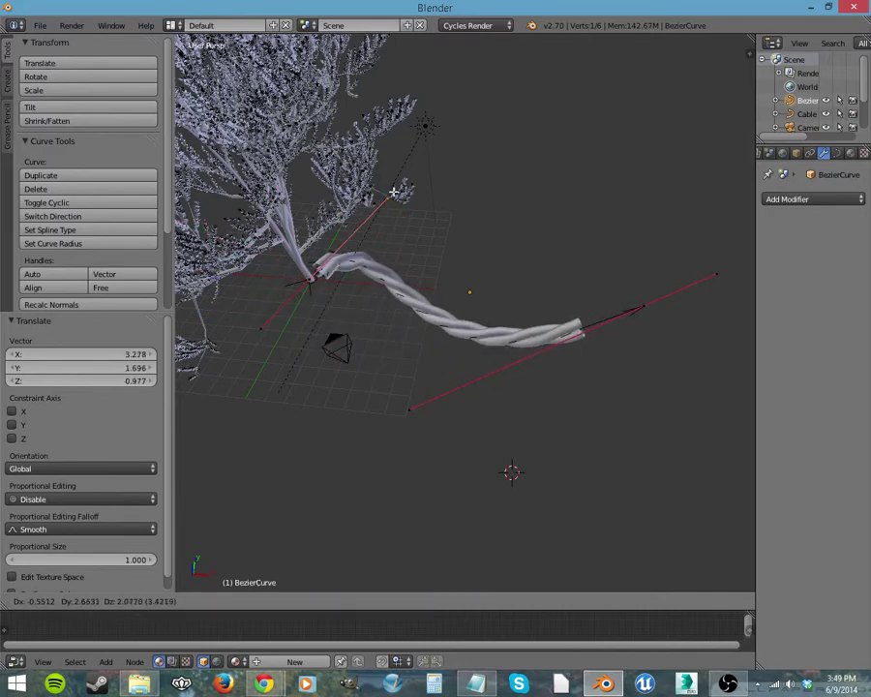
pyautogui.click(424, 236)
pyautogui.moveTo(540, 436); pyautogui.dragTo(565, 392, button='middle')
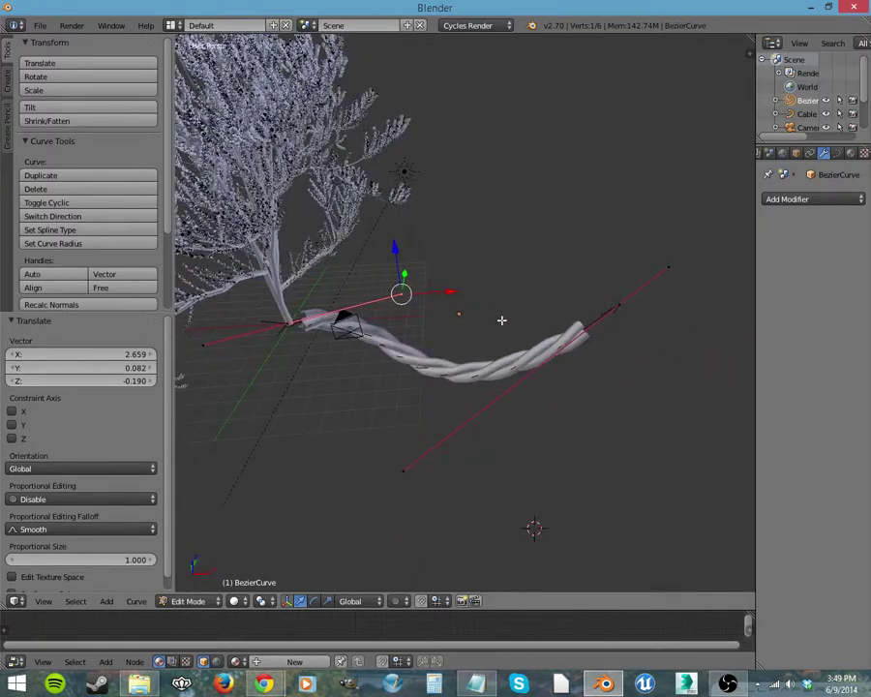
pyautogui.press('Tab')
# Apply the Curve modifier on the rope
pyautogui.rightClick(513, 371)
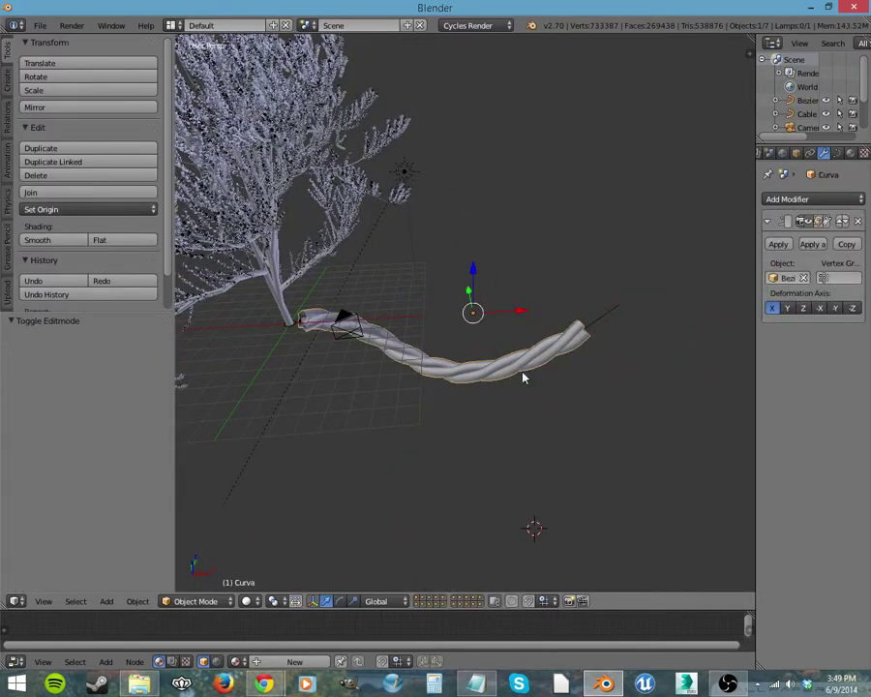
pyautogui.click(780, 247)
pyautogui.moveTo(666, 322); pyautogui.dragTo(342, 316, button='middle')
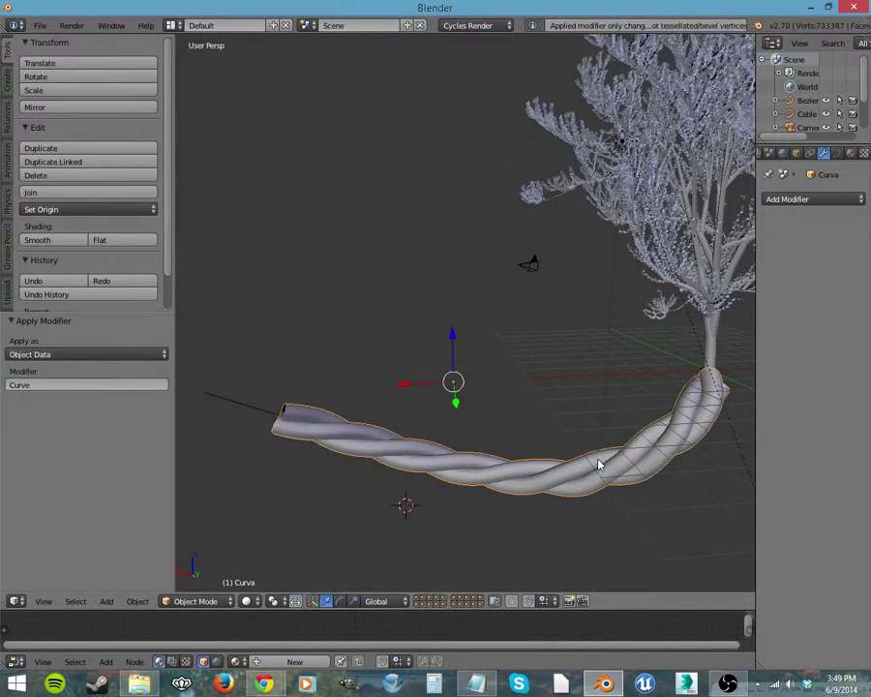
pyautogui.scroll(-3, 839, 155)
# Enable Soft Body physics on the rope
pyautogui.click(838, 153)
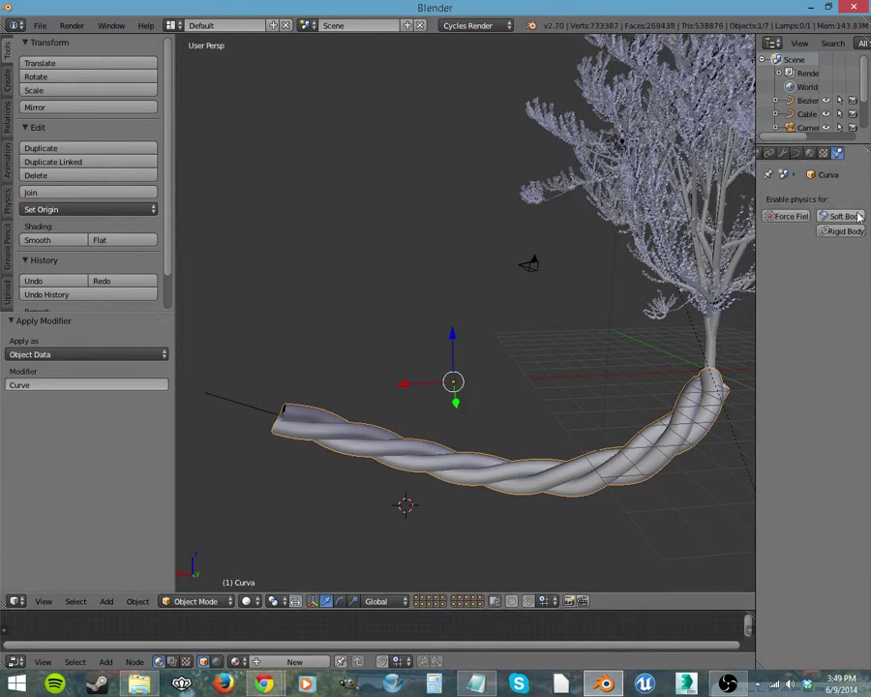
pyautogui.click(850, 218)
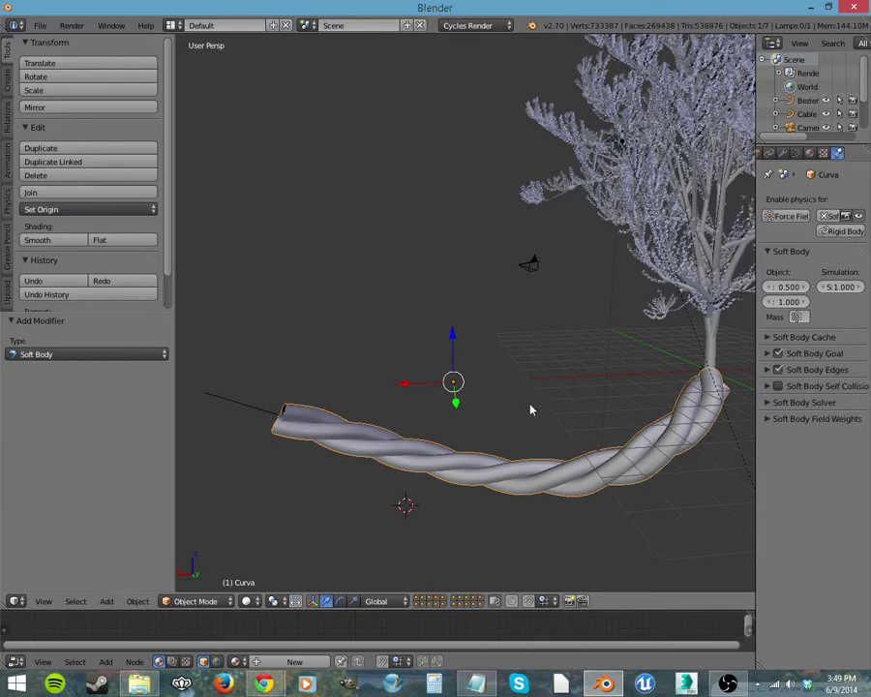
pyautogui.moveTo(438, 518); pyautogui.dragTo(545, 505, button='middle')
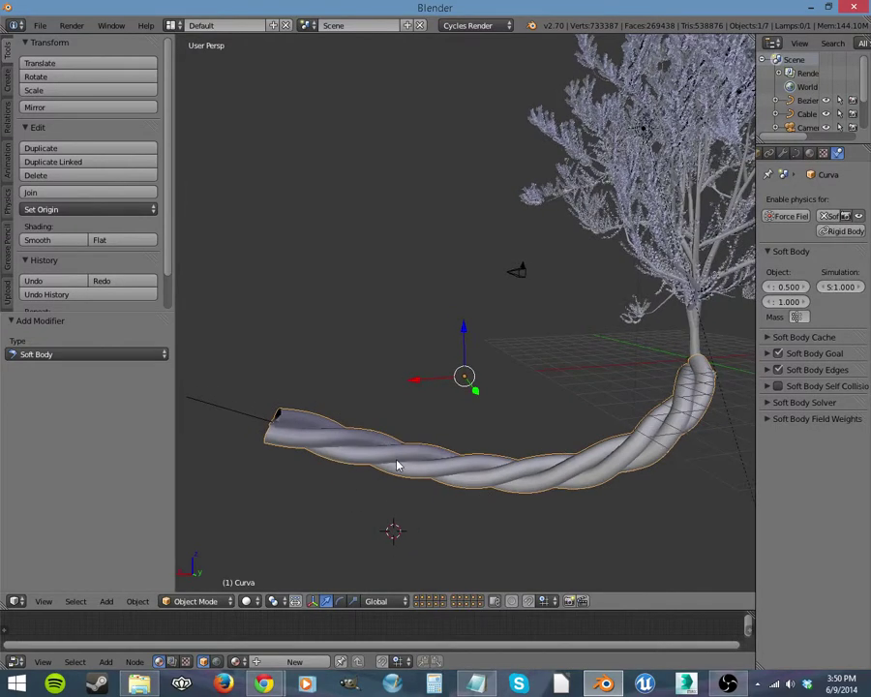
# Convert the rope from a curve to a mesh
pyautogui.hotkey('alt', 'c')
pyautogui.click(491, 443)
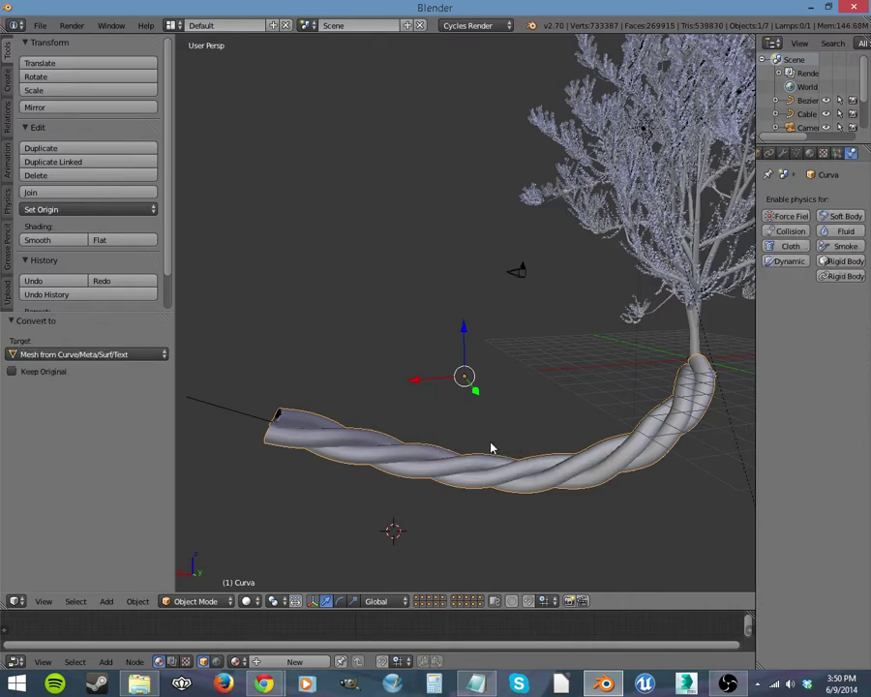
pyautogui.moveTo(477, 479); pyautogui.dragTo(497, 474, button='middle')
# Examine the converted rope's mesh geometry and its end at the tree in Edit Mode
pyautogui.press('Tab')
pyautogui.scroll(3, 450, 500)
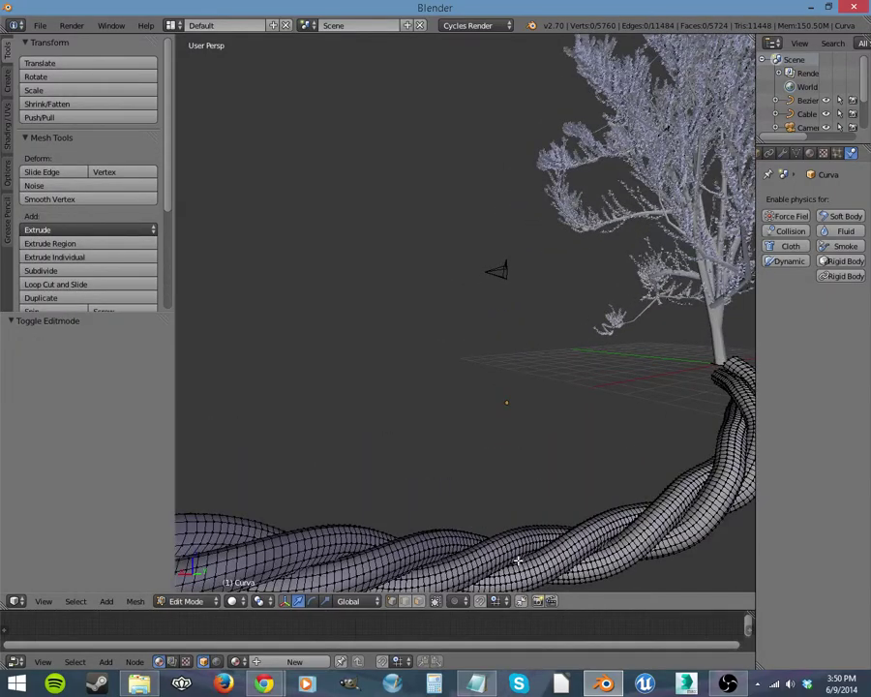
pyautogui.scroll(-4, 513, 558)
pyautogui.moveTo(502, 554); pyautogui.dragTo(546, 448, button='middle')
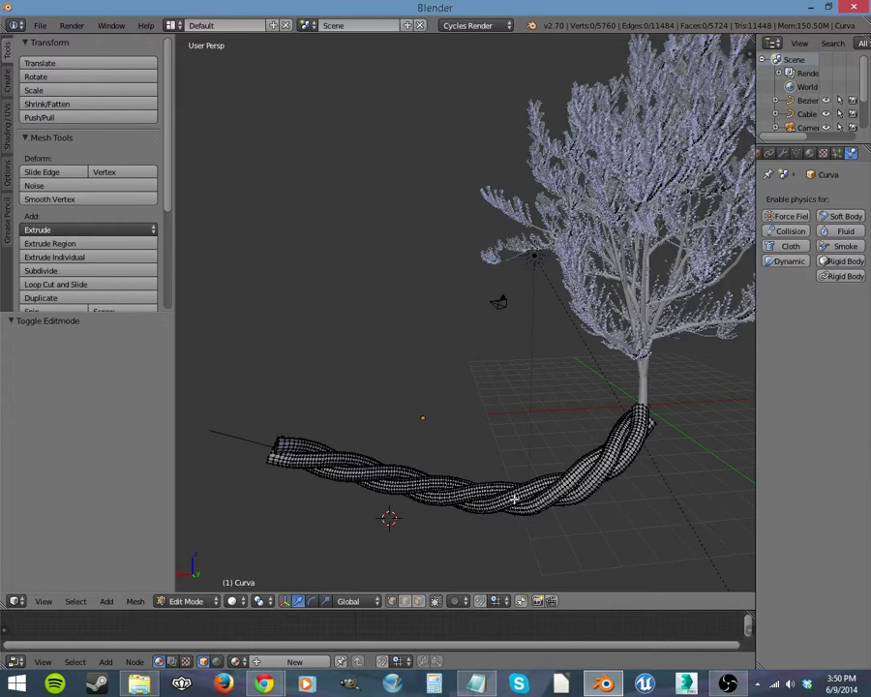
pyautogui.rightClick(639, 394)
pyautogui.moveTo(640, 398); pyautogui.dragTo(691, 469, button='middle')
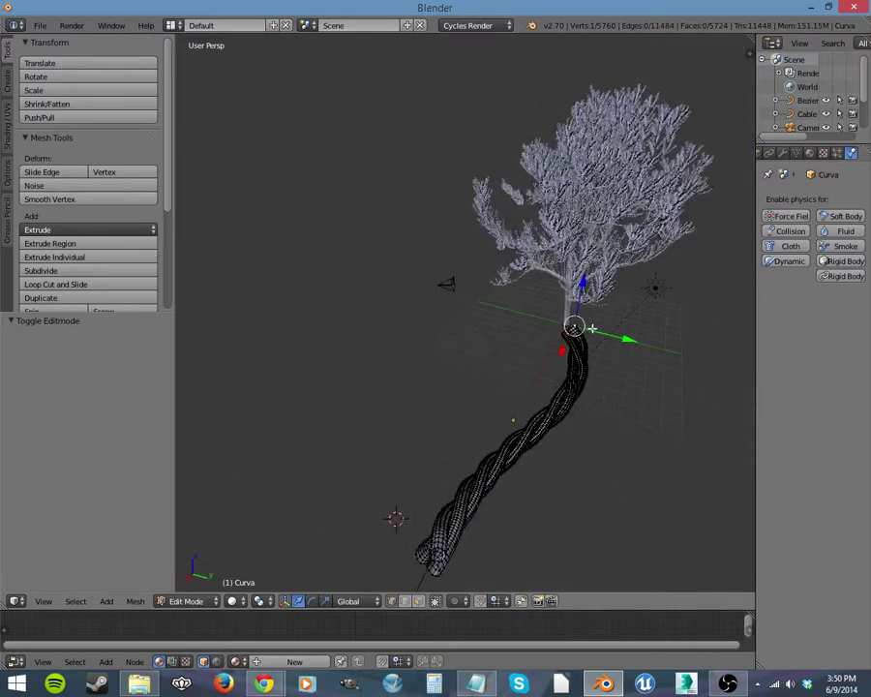
pyautogui.press('Tab')
# Move the tree about -14.4 units along the Y axis, away from the rope
pyautogui.rightClick(566, 326)
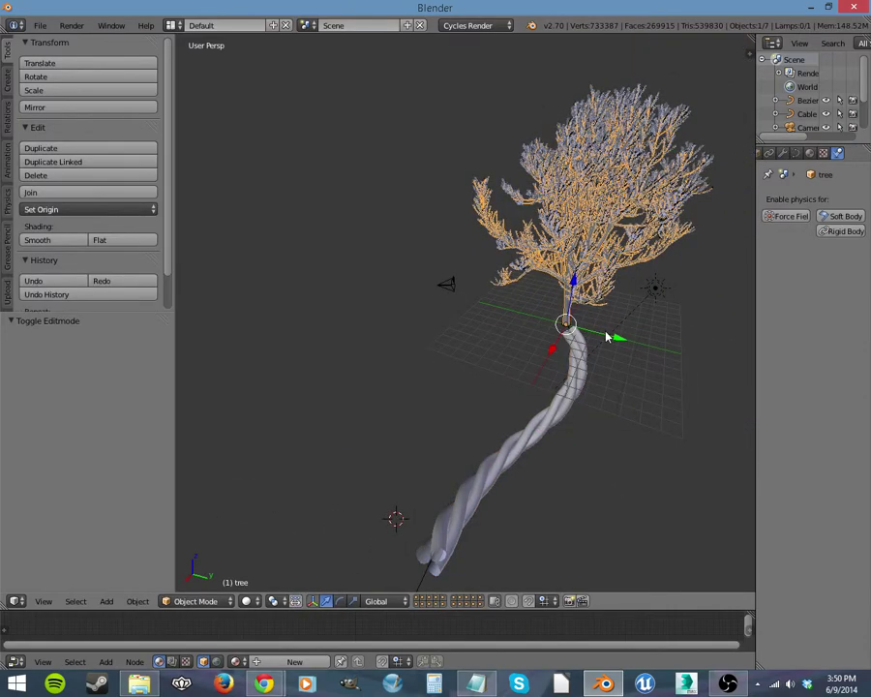
pyautogui.press('g')
pyautogui.press('y')
pyautogui.click(476, 326)
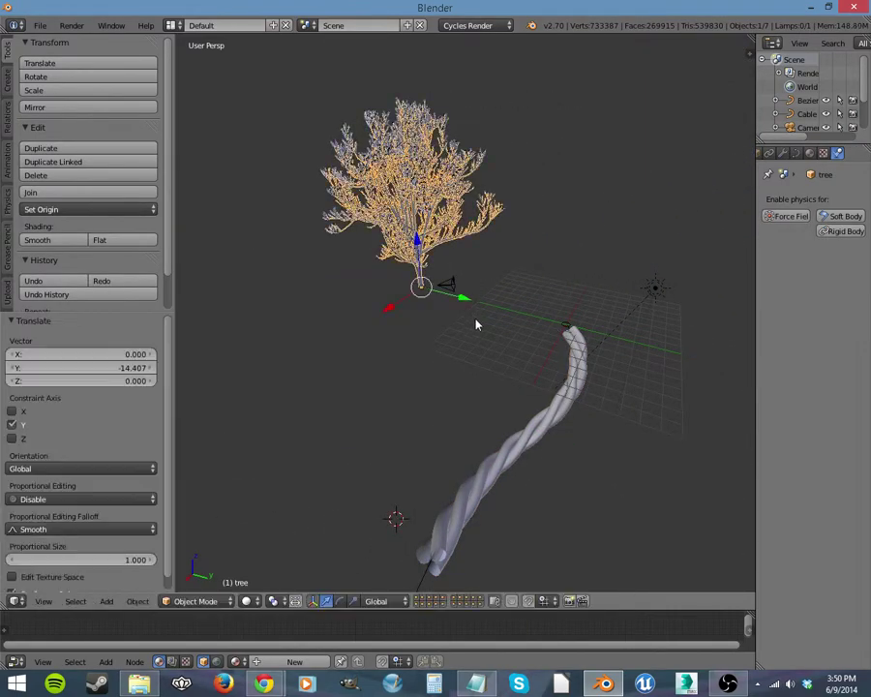
# Set the origin of the Cable curve at the rope's end to its geometry, and delete that curve
pyautogui.rightClick(566, 326)
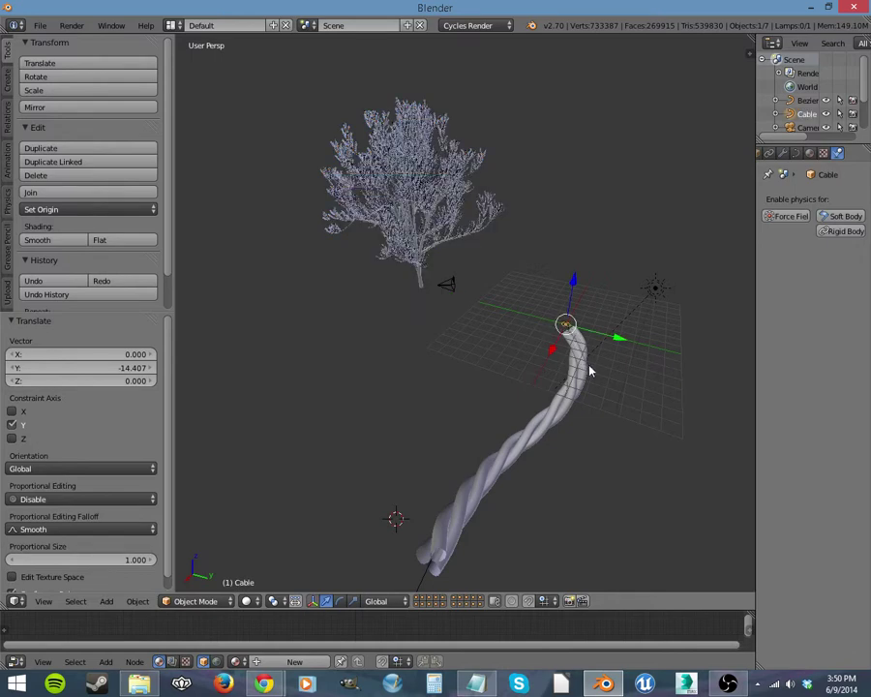
pyautogui.click(153, 210)
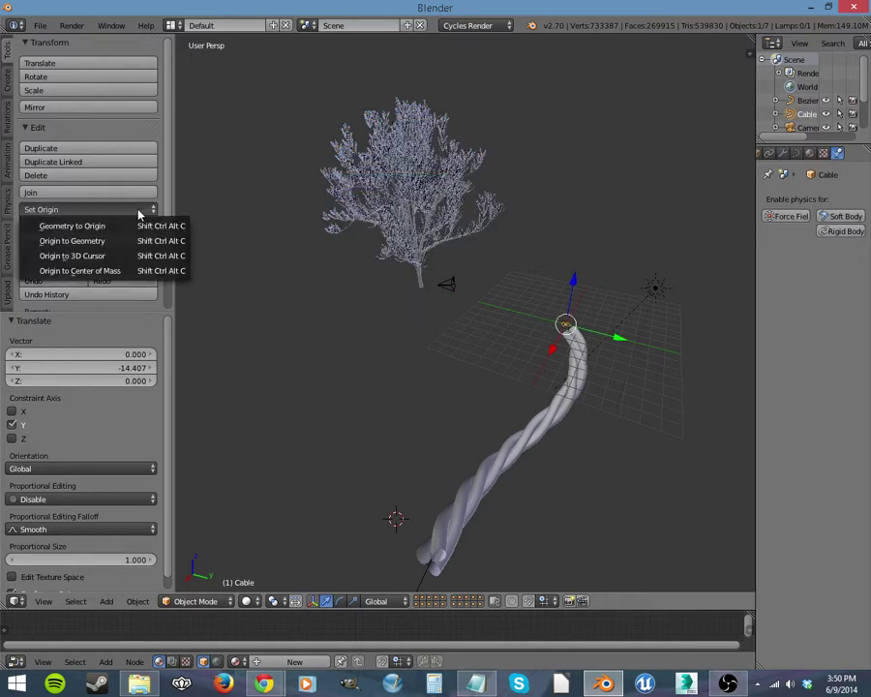
pyautogui.click(72, 243)
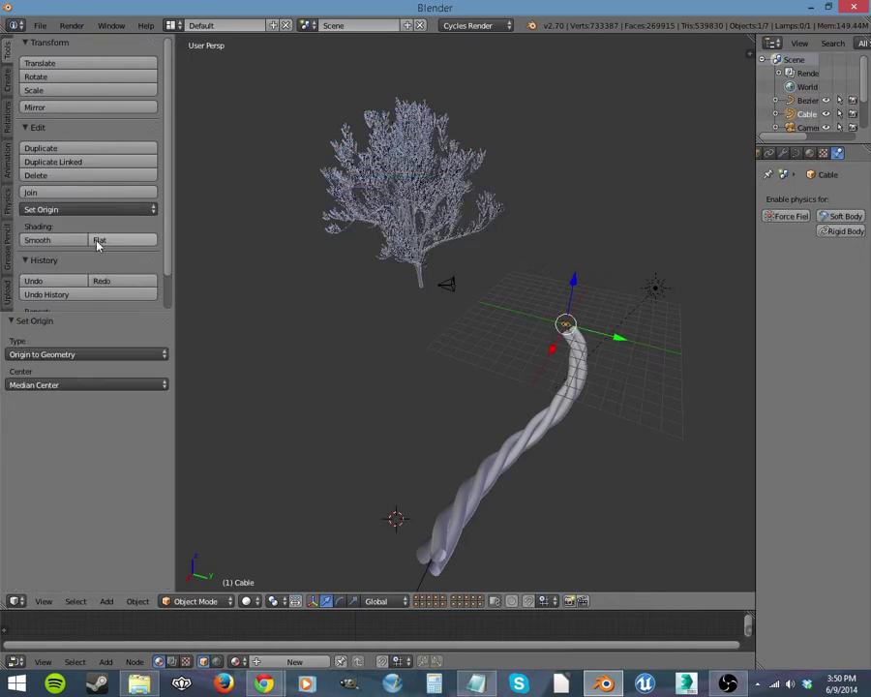
pyautogui.press('x')
pyautogui.click(461, 383)
pyautogui.moveTo(497, 364); pyautogui.dragTo(557, 389, button='middle')
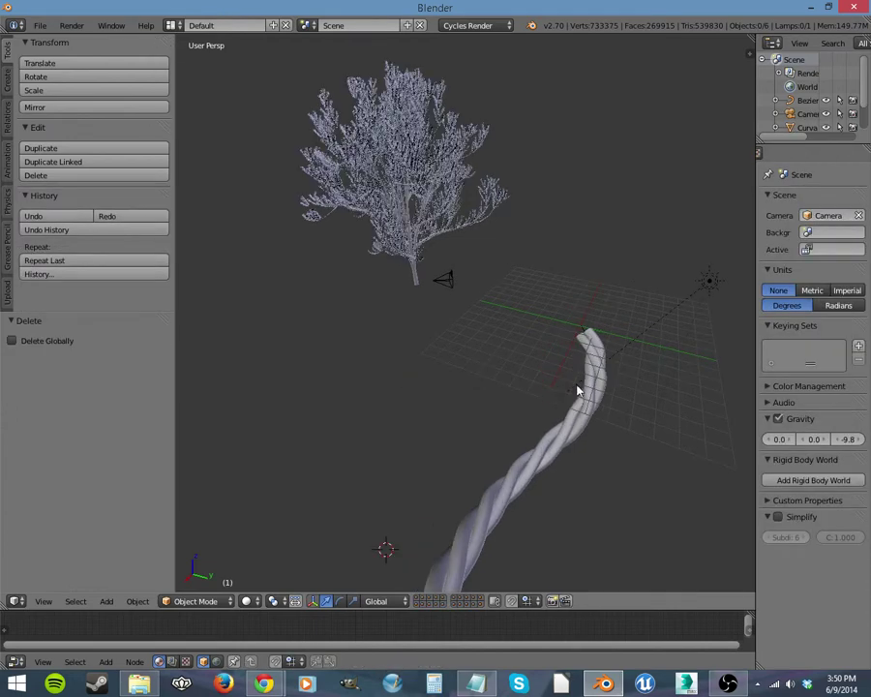
# Snap the 3D cursor to the scene center and add a new Sapling tree there
pyautogui.hotkey('shift', 's')
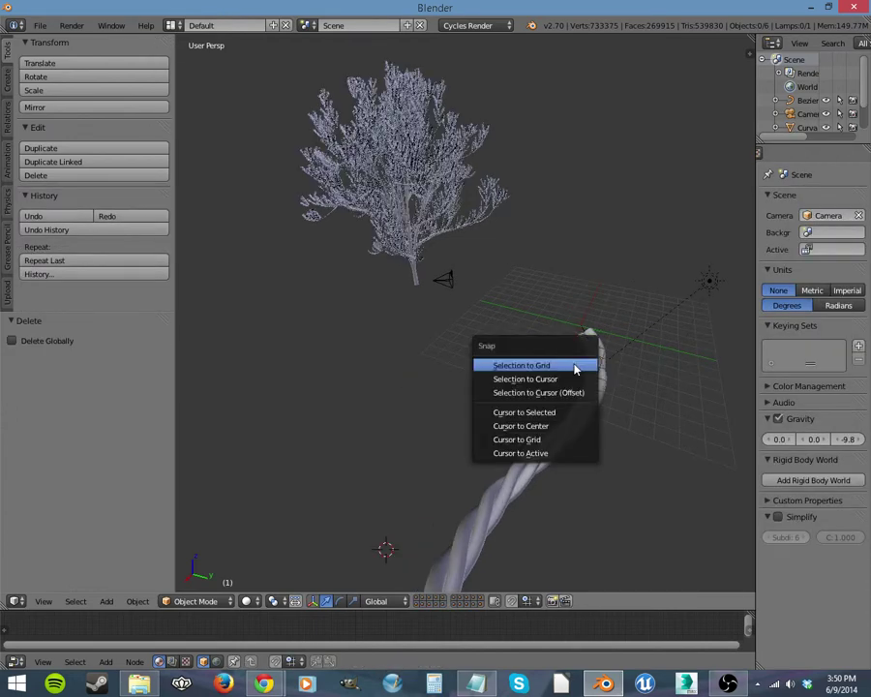
pyautogui.click(523, 426)
pyautogui.hotkey('shift', 'a')
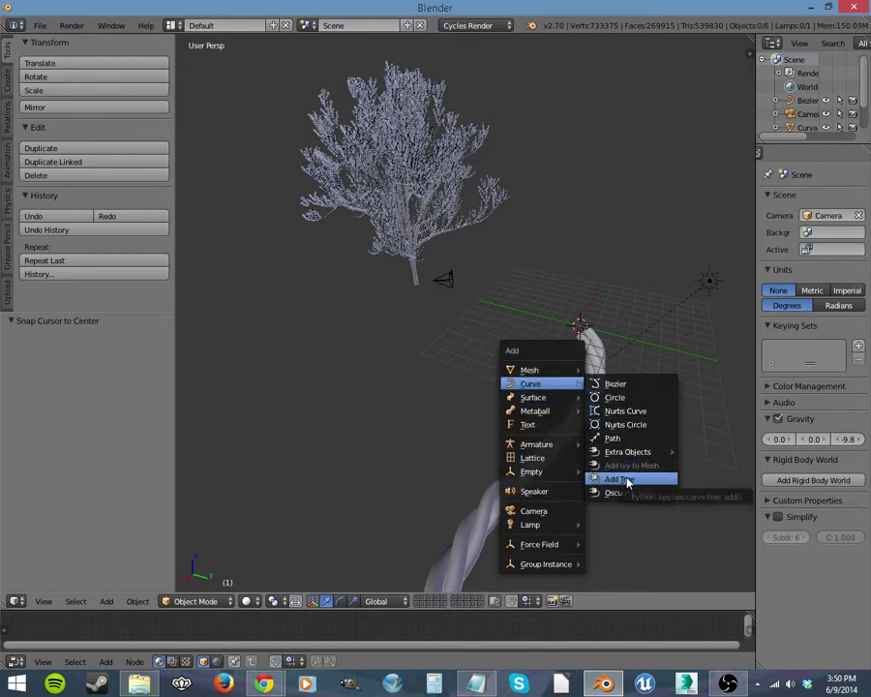
pyautogui.click(627, 481)
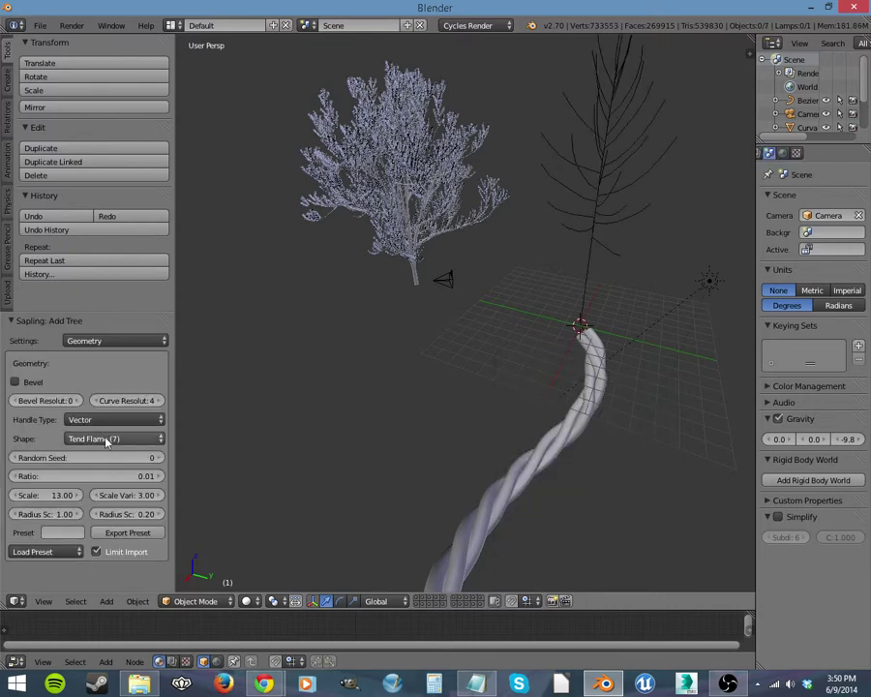
# Load the quaking_aspen preset for the new Sapling tree
pyautogui.click(68, 553)
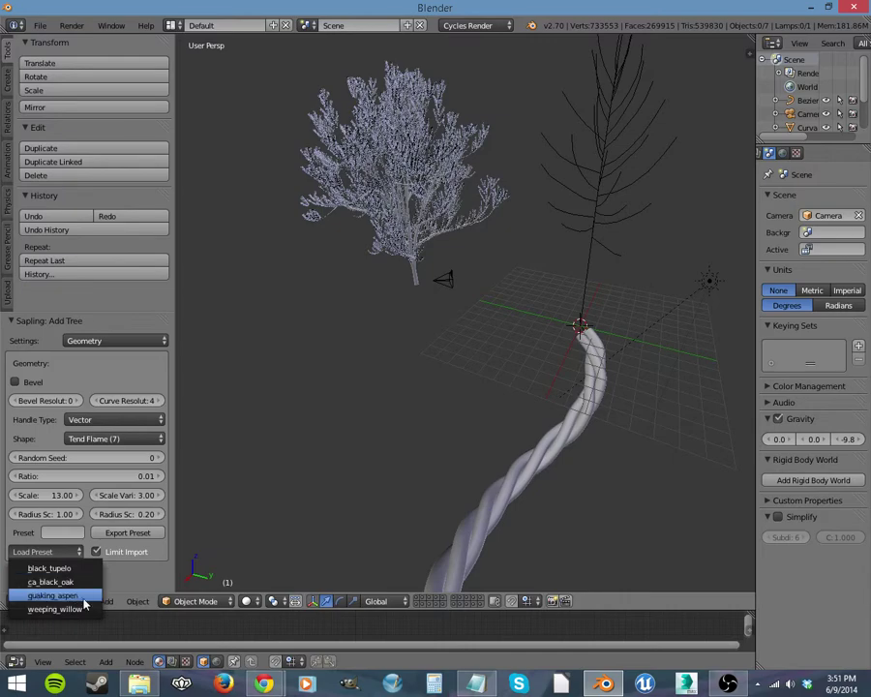
pyautogui.click(85, 597)
pyautogui.click(71, 552)
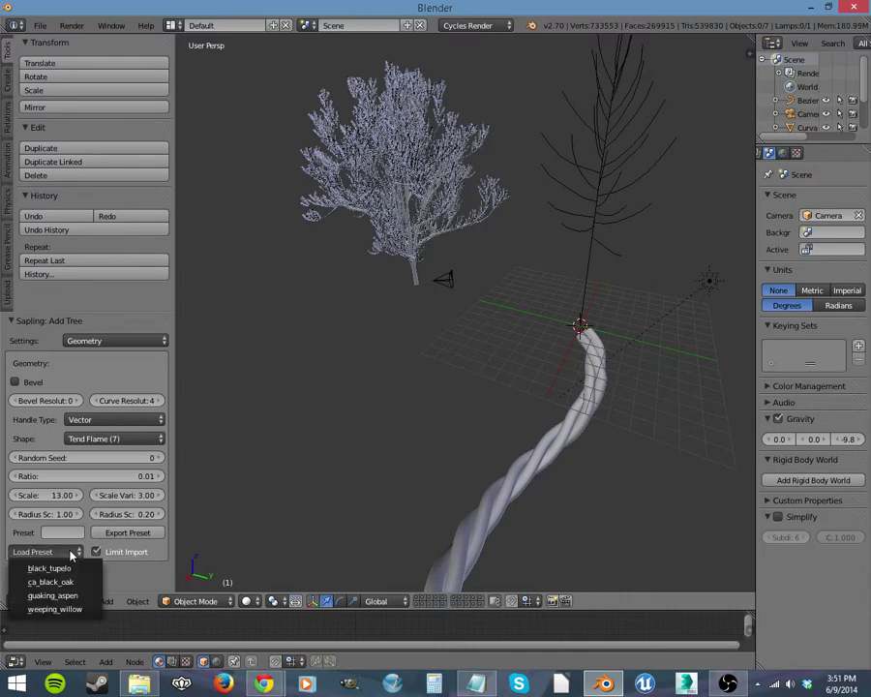
pyautogui.click(62, 596)
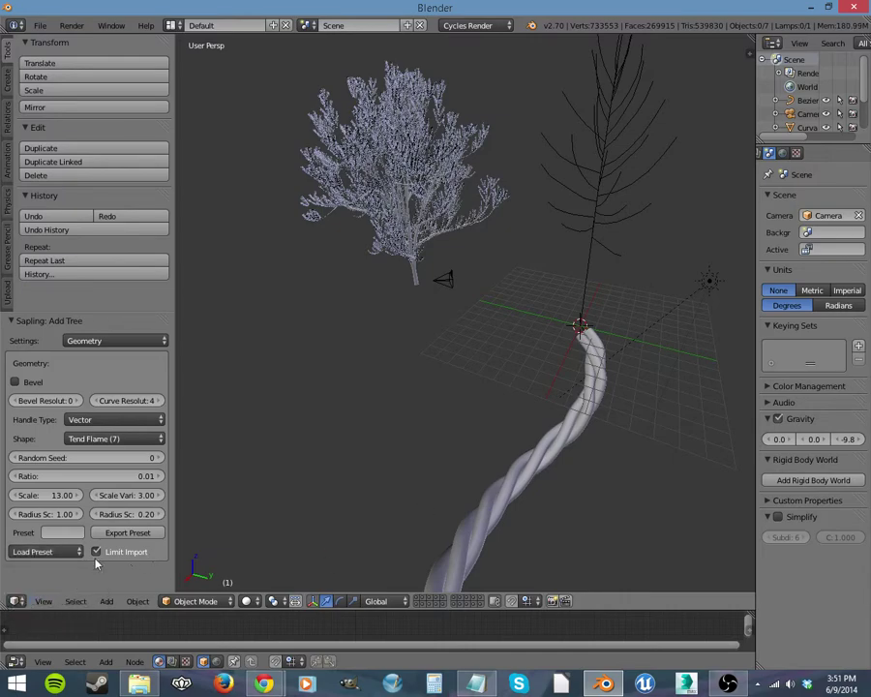
# Try further Sapling presets on the new tree, black_tupelo and ca_black_oak, and view its shape
pyautogui.click(82, 553)
pyautogui.click(71, 589)
pyautogui.click(70, 552)
pyautogui.click(66, 567)
pyautogui.click(72, 551)
pyautogui.click(60, 581)
pyautogui.moveTo(522, 419); pyautogui.dragTo(403, 451, button='middle')
# Load the black_tupelo preset for the Sapling tree and view its branches
pyautogui.click(68, 551)
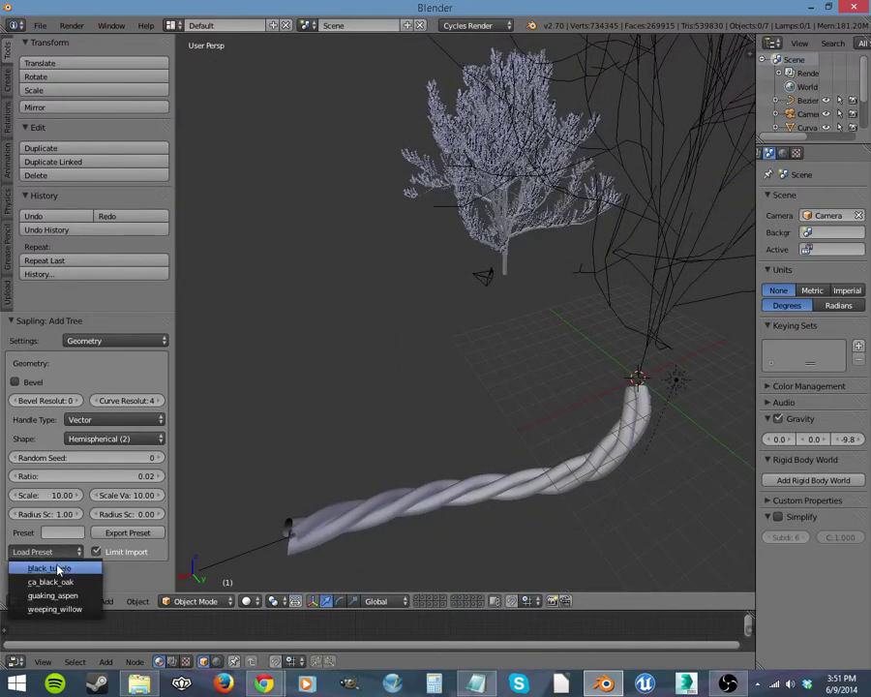
pyautogui.click(58, 569)
pyautogui.moveTo(478, 452); pyautogui.dragTo(467, 274, button='middle')
pyautogui.moveTo(722, 290); pyautogui.dragTo(382, 405, button='middle')
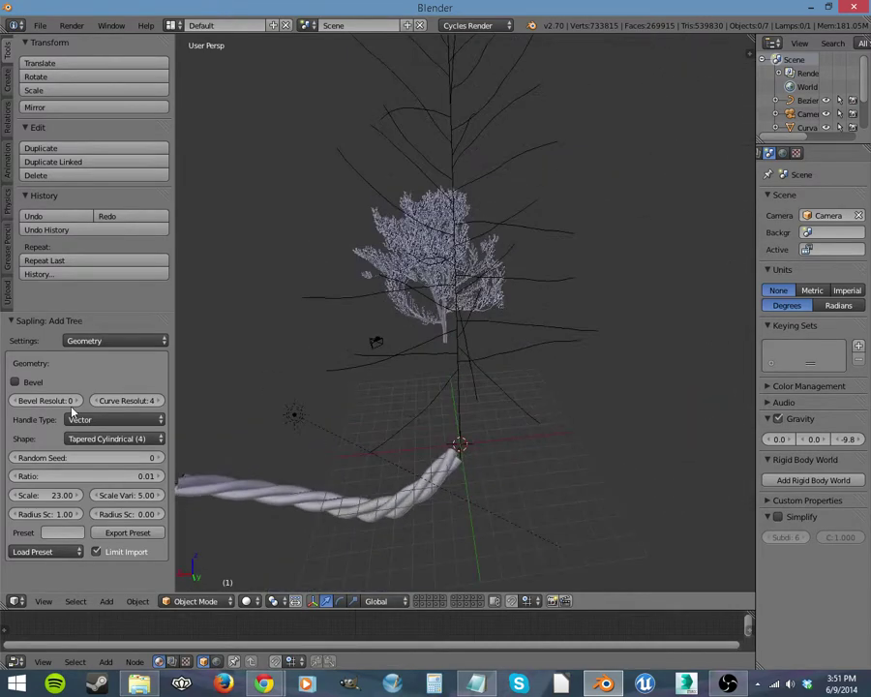
# Turn on Bevel for the Sapling tree, with bevel resolution 1 and random seed 1
pyautogui.click(16, 382)
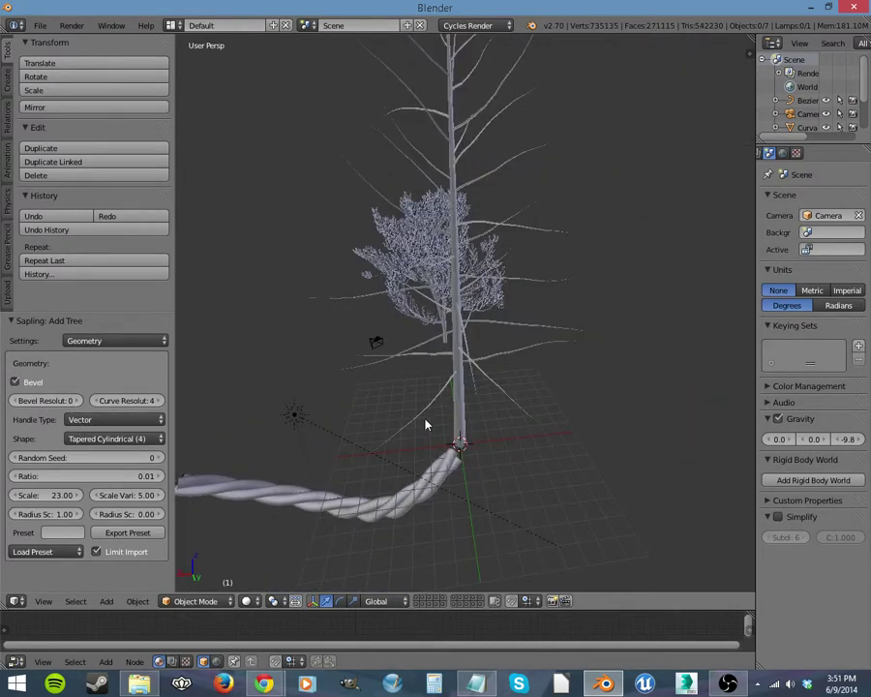
pyautogui.moveTo(467, 411); pyautogui.dragTo(297, 399, button='middle')
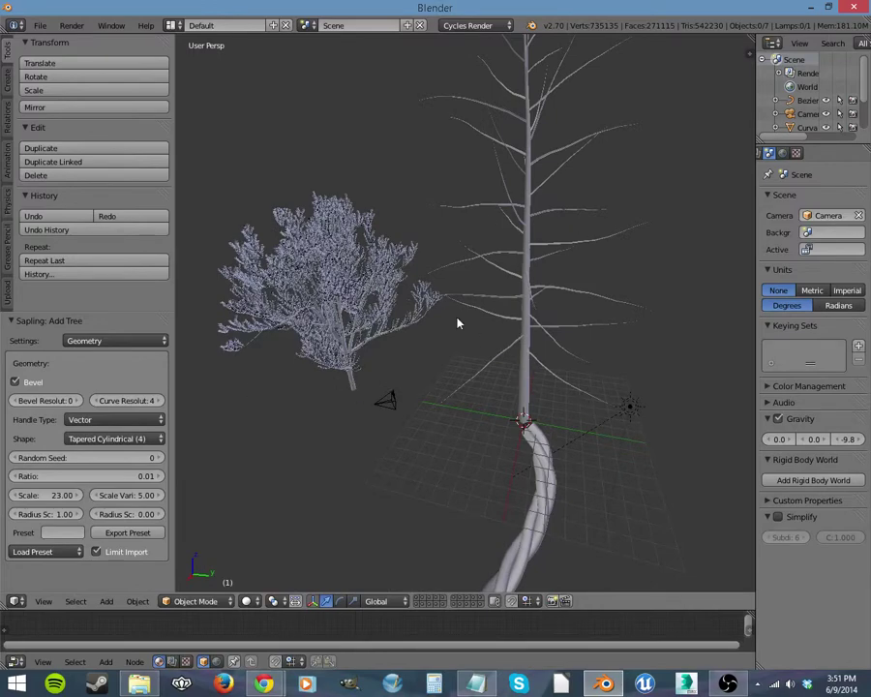
pyautogui.click(77, 400)
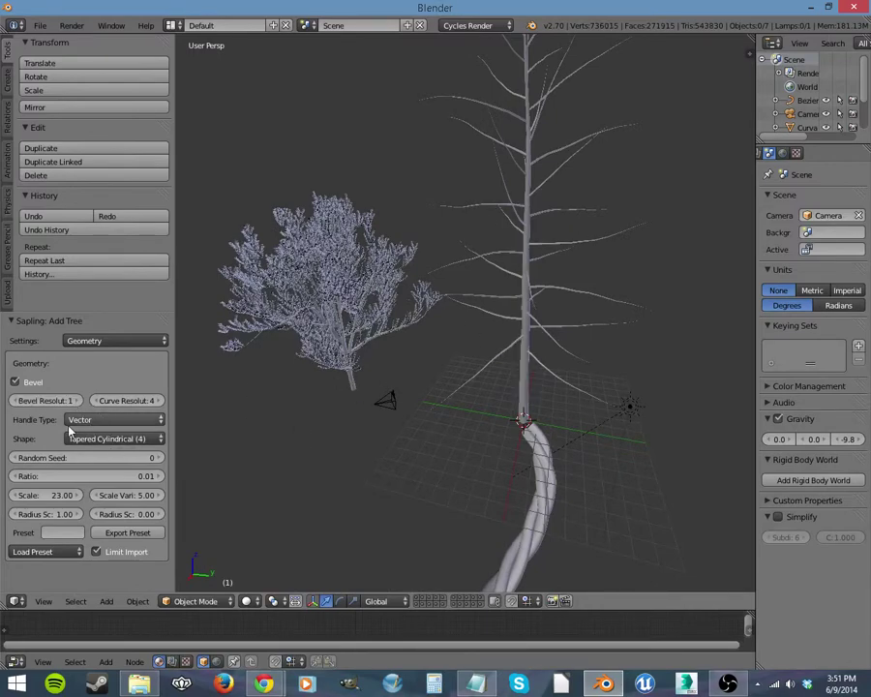
pyautogui.click(161, 459)
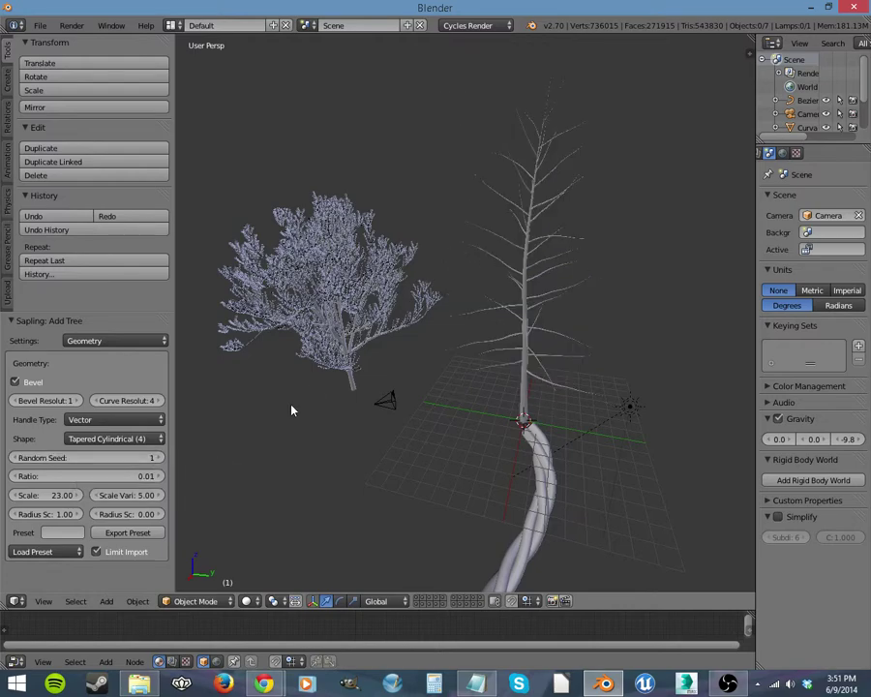
# Set the Sapling tree's branch splitting to 3 levels and 1 base split
pyautogui.click(114, 344)
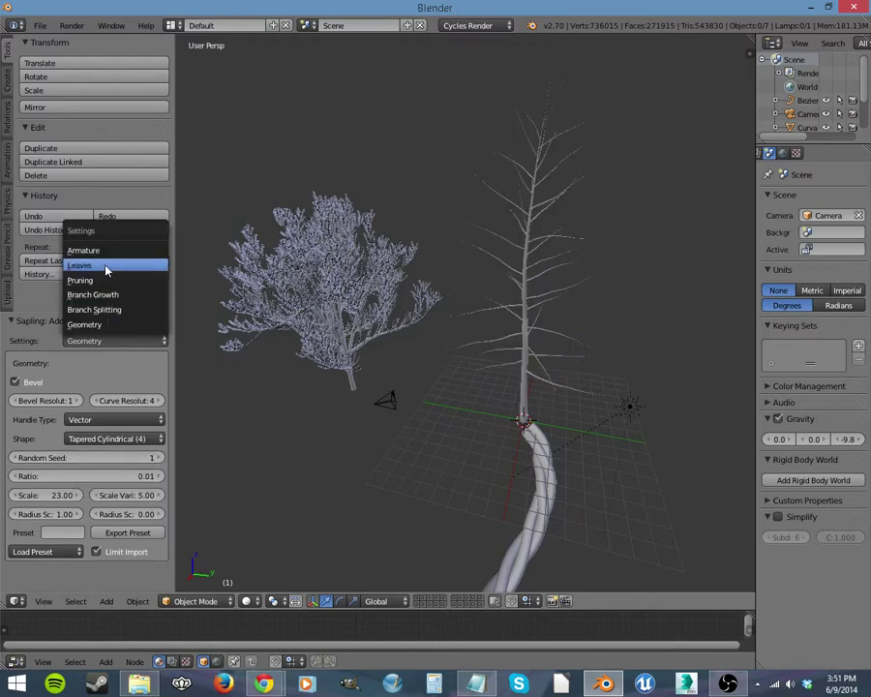
pyautogui.click(97, 309)
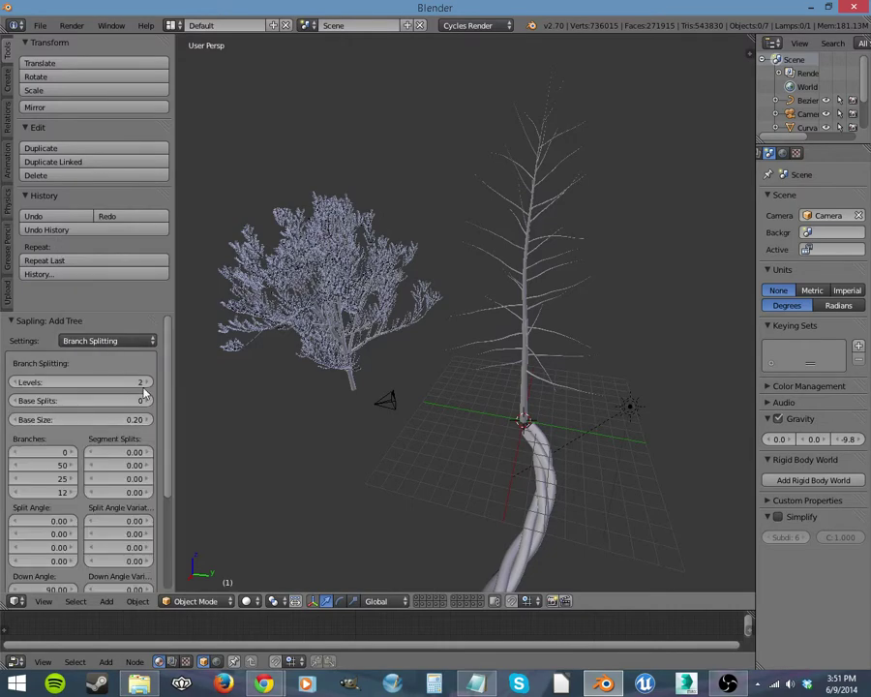
pyautogui.moveTo(503, 392); pyautogui.dragTo(608, 278)
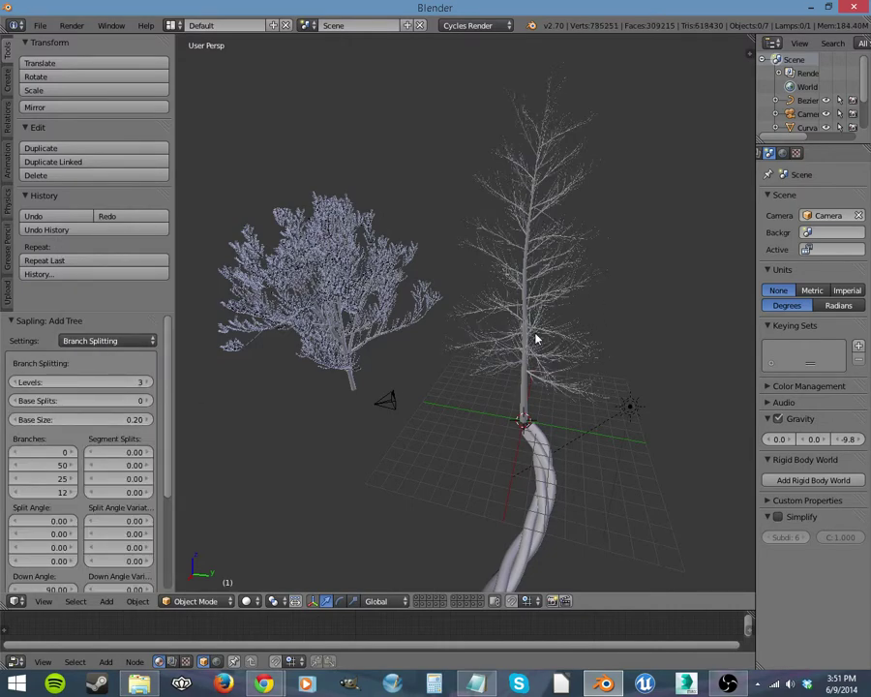
pyautogui.moveTo(539, 351); pyautogui.dragTo(552, 334, button='middle')
pyautogui.click(146, 400)
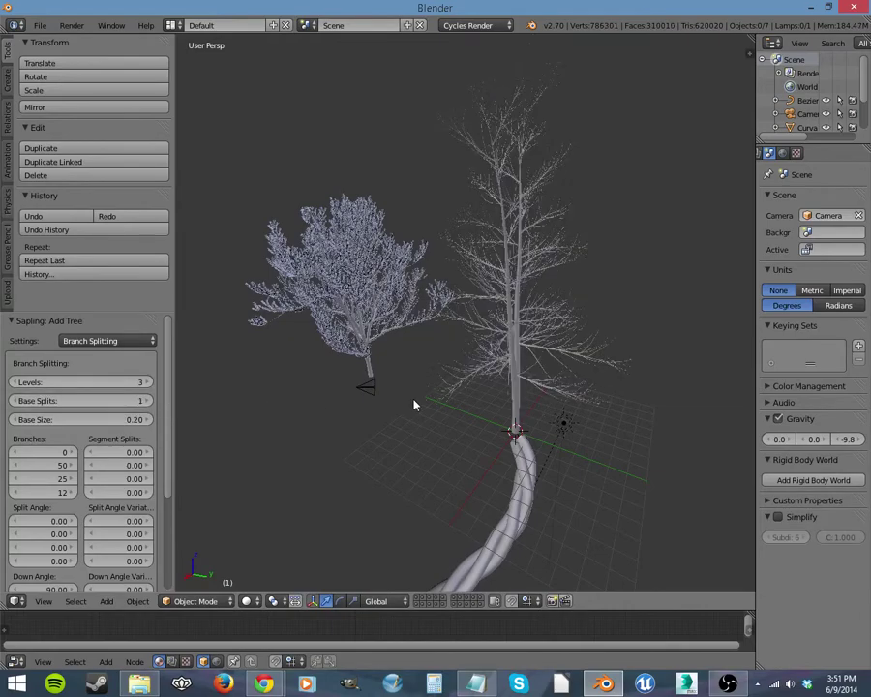
pyautogui.moveTo(575, 402); pyautogui.dragTo(542, 387, button='middle')
# Show hexagonal leaves on the Sapling tree, set the leaf count to 10 and view the foliage from several sides
pyautogui.click(76, 345)
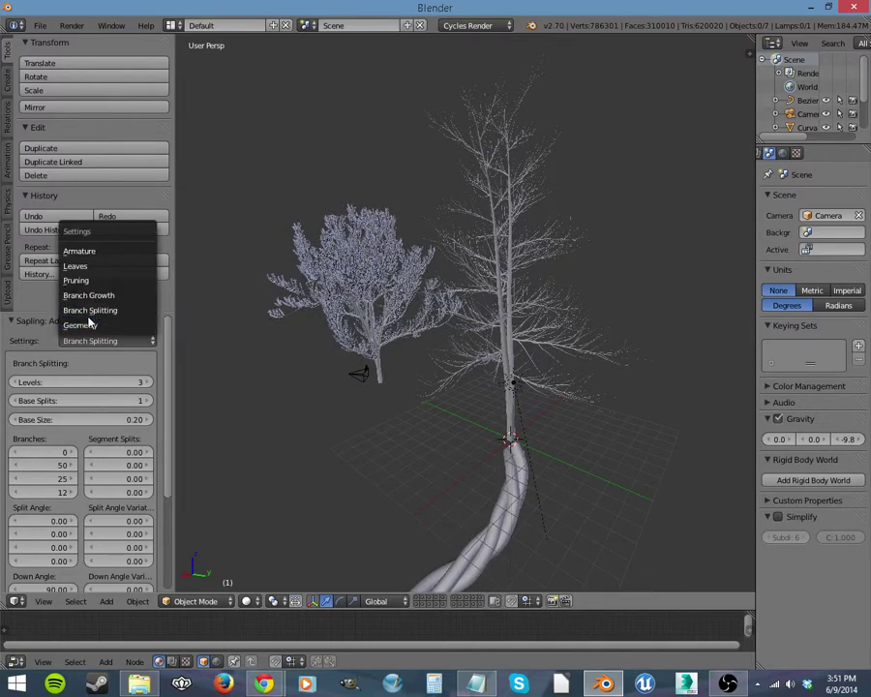
pyautogui.click(89, 272)
pyautogui.click(31, 381)
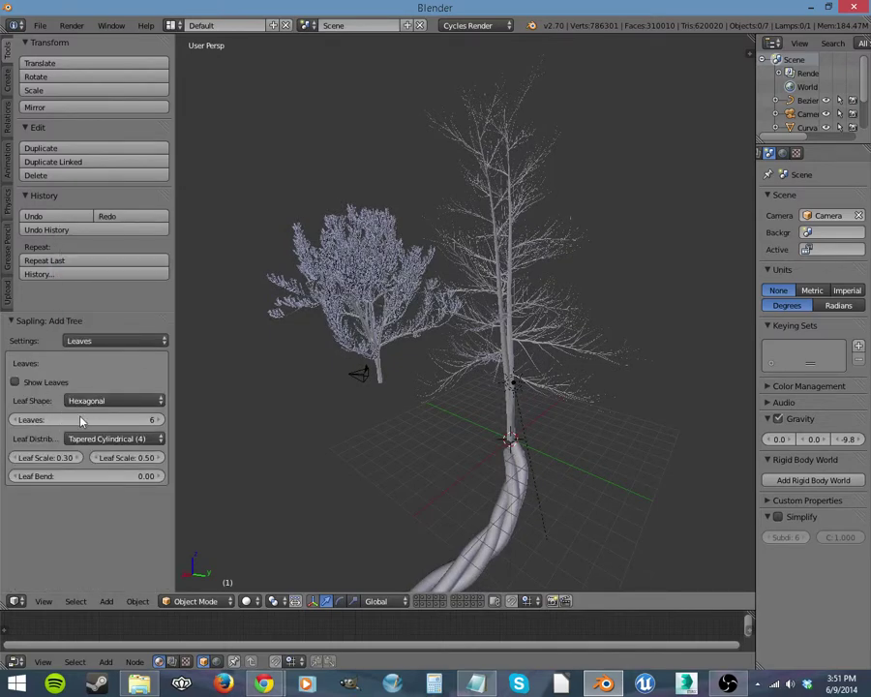
pyautogui.click(161, 420)
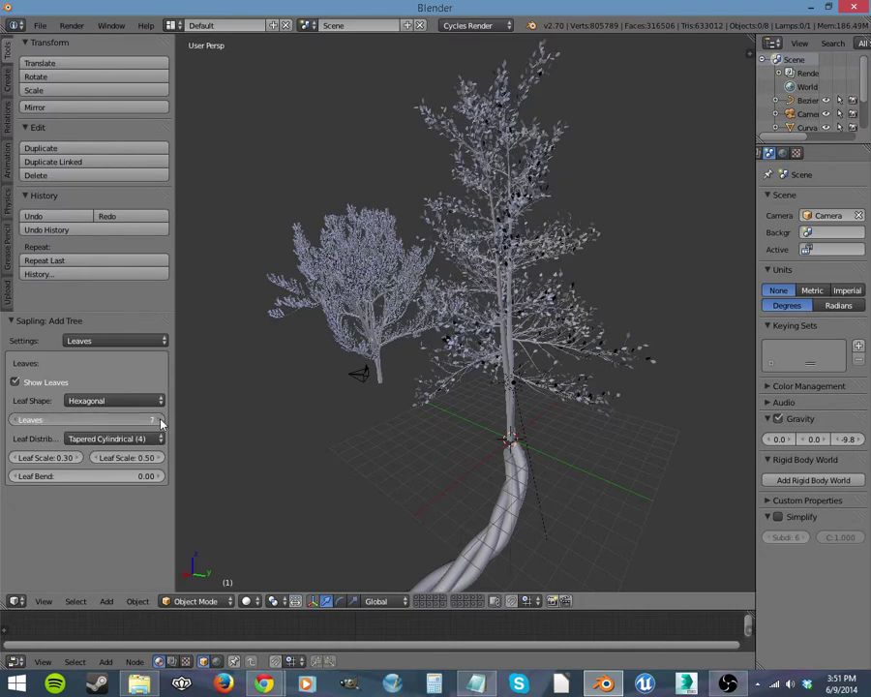
pyautogui.click(161, 420)
pyautogui.click(161, 421)
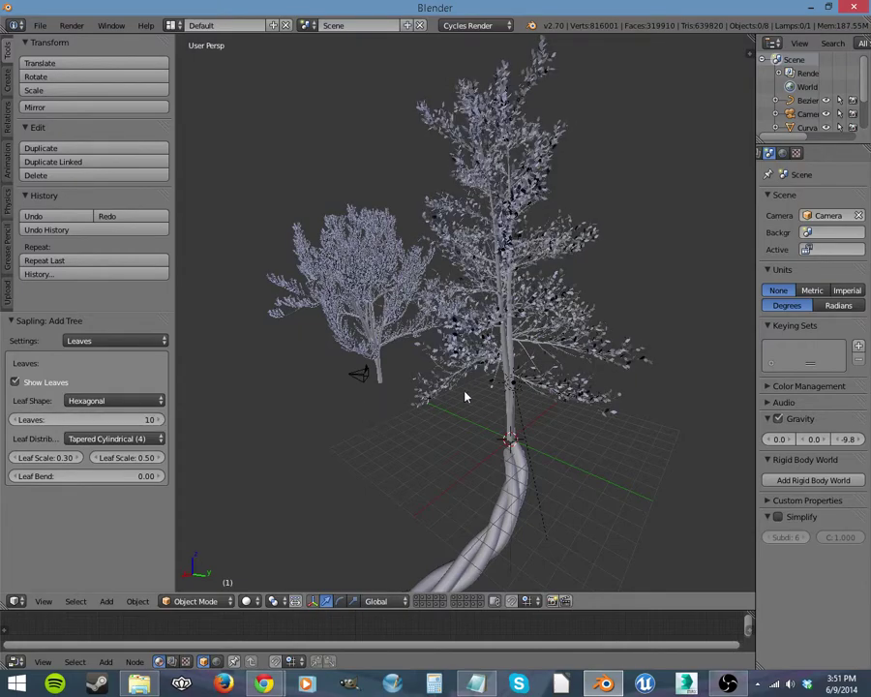
pyautogui.moveTo(469, 397); pyautogui.dragTo(295, 381, button='middle')
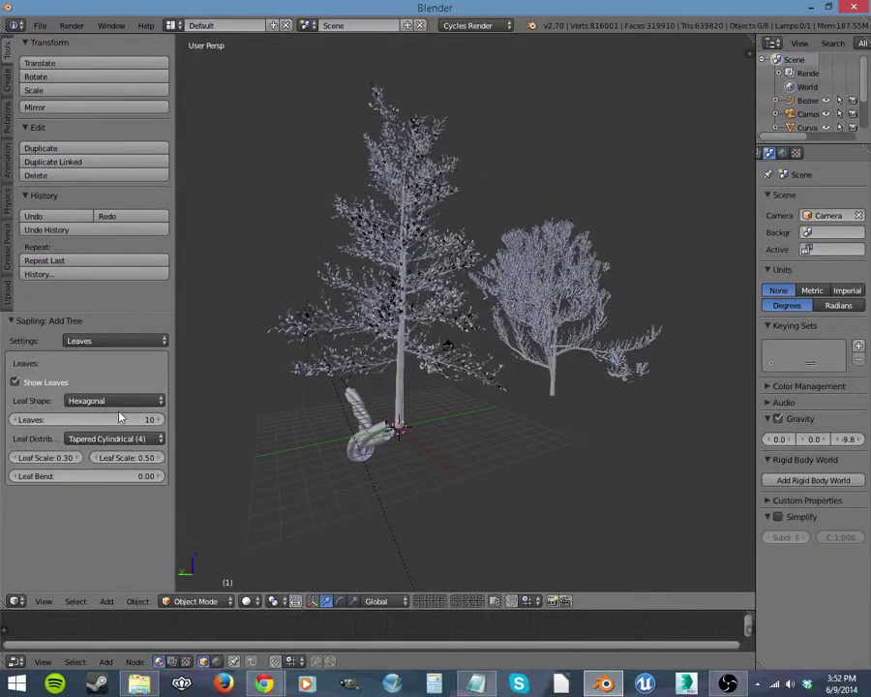
pyautogui.moveTo(407, 400); pyautogui.dragTo(648, 422, button='middle')
# Expand tree.001 in a widened Outliner and switch its leaves.001 mesh into and back out of edit mode
pyautogui.scroll(-3, 811, 114)
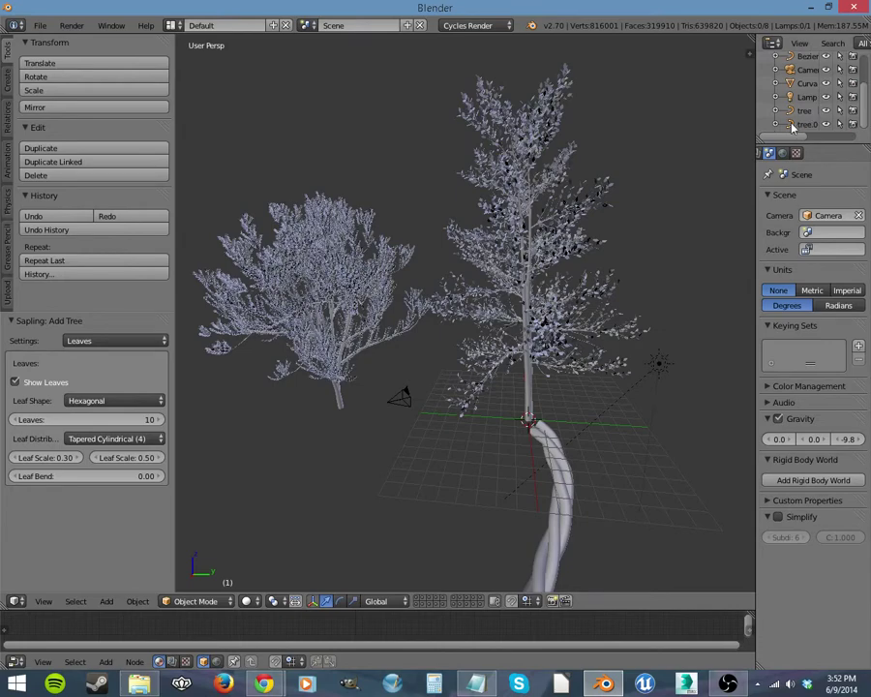
pyautogui.scroll(-2, 804, 124)
pyautogui.scroll(-1, 809, 124)
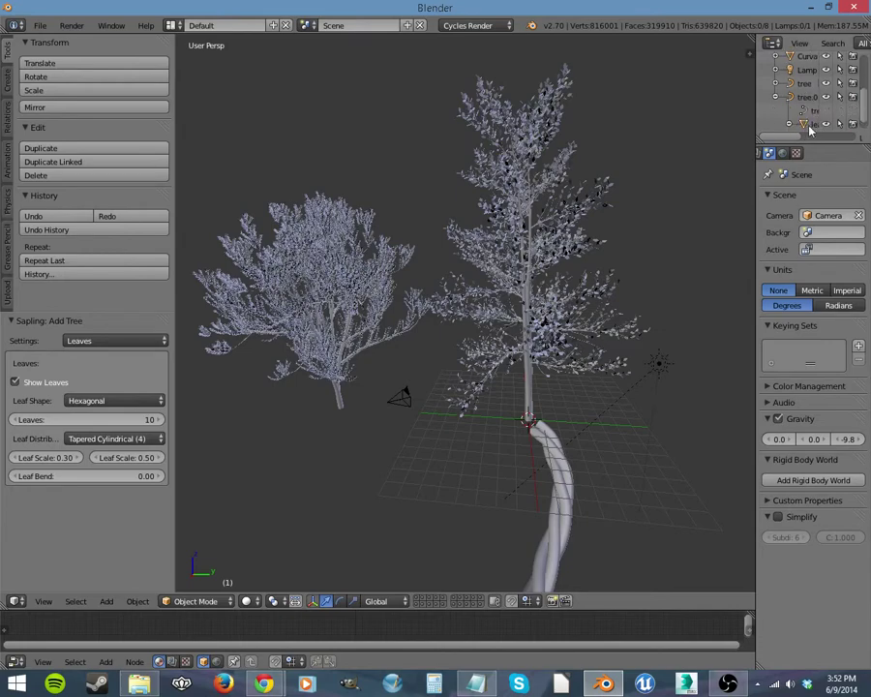
pyautogui.moveTo(754, 121); pyautogui.dragTo(676, 123)
pyautogui.click(742, 125)
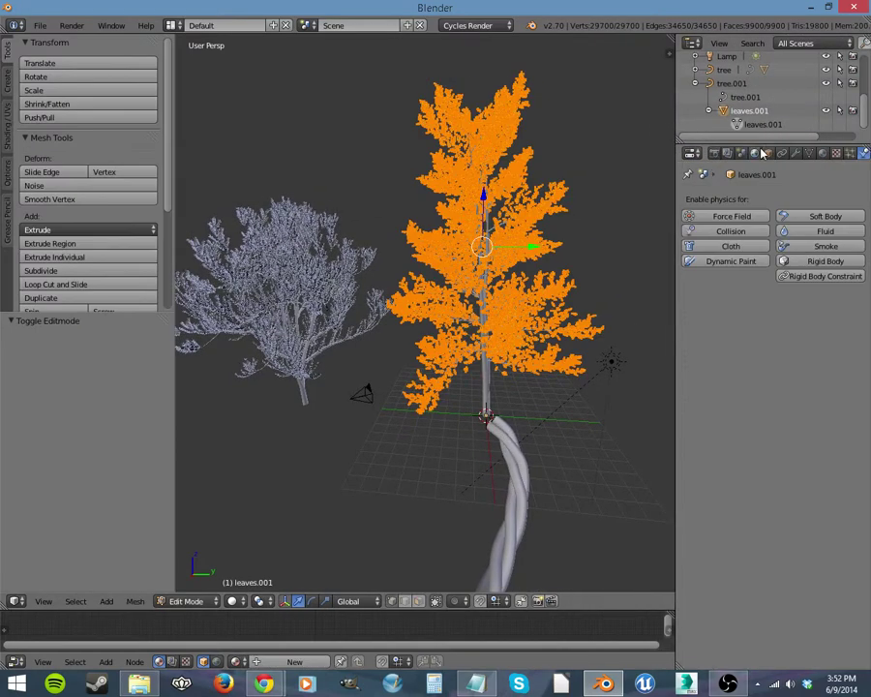
pyautogui.click(761, 124)
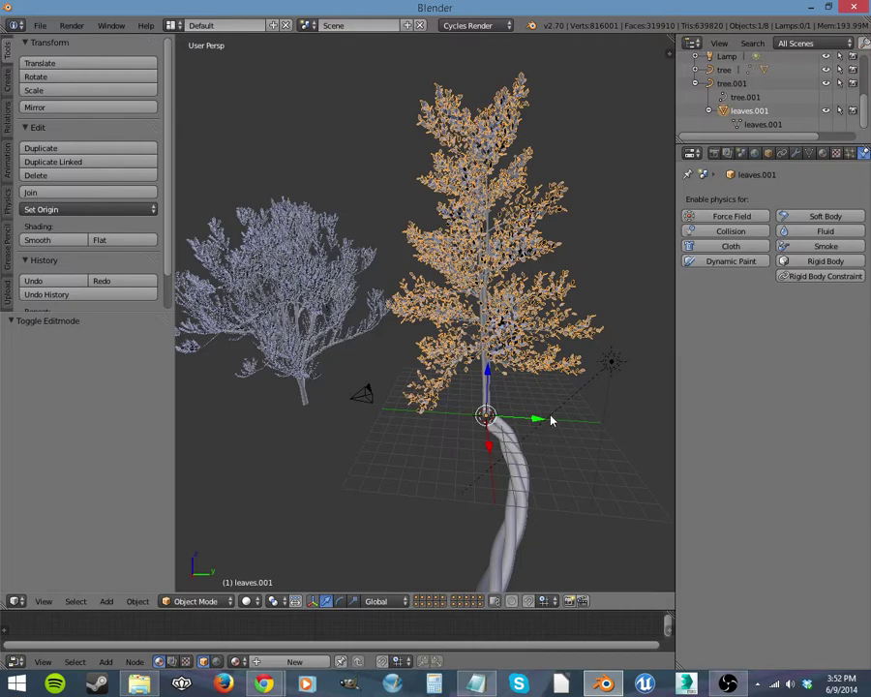
# Open the tree.001 curve for editing and give it a new material with a light tan viewport color
pyautogui.click(743, 97)
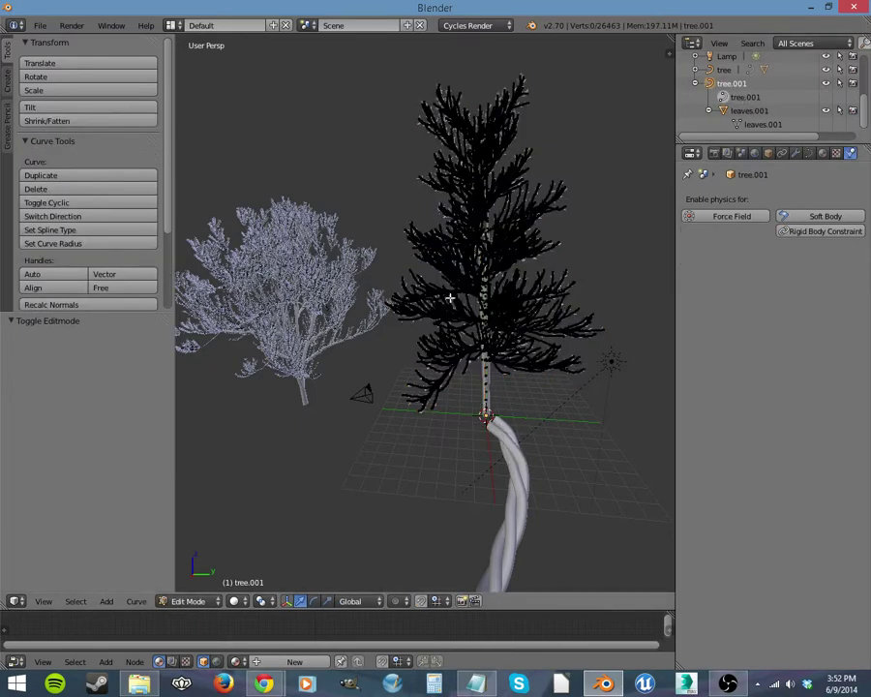
pyautogui.click(824, 152)
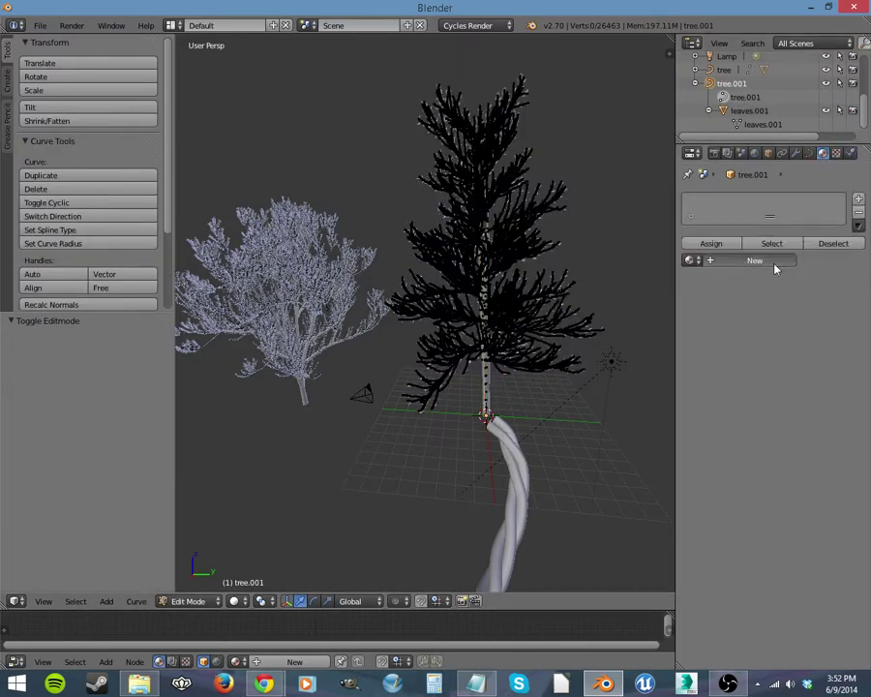
pyautogui.click(756, 260)
pyautogui.click(757, 357)
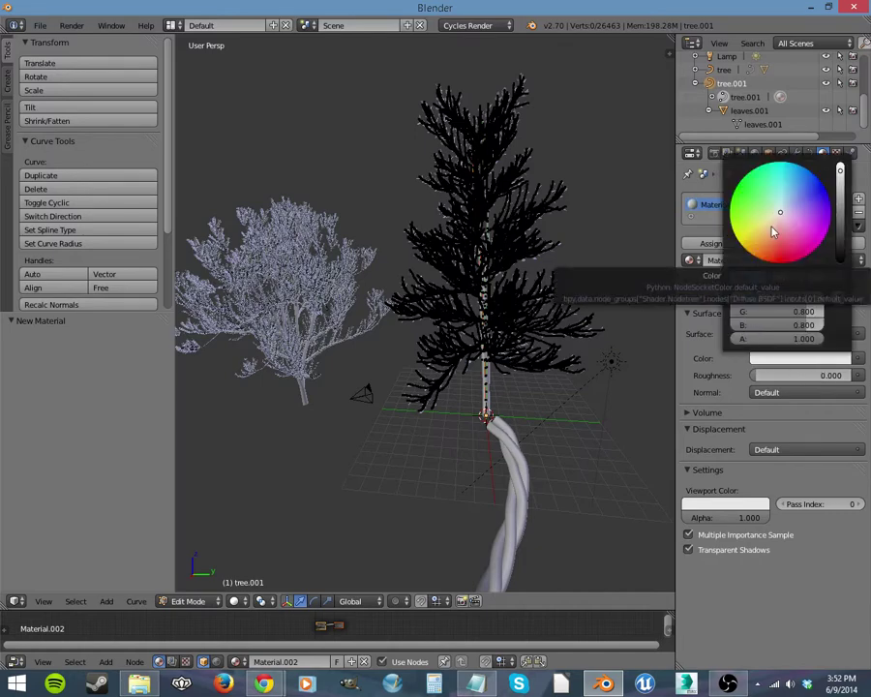
pyautogui.click(723, 506)
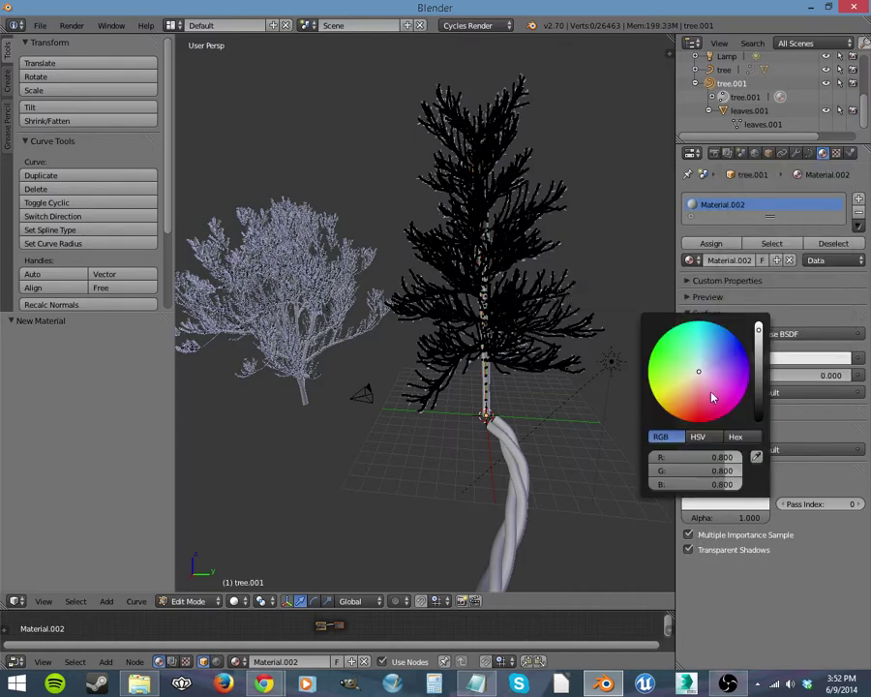
pyautogui.click(681, 395)
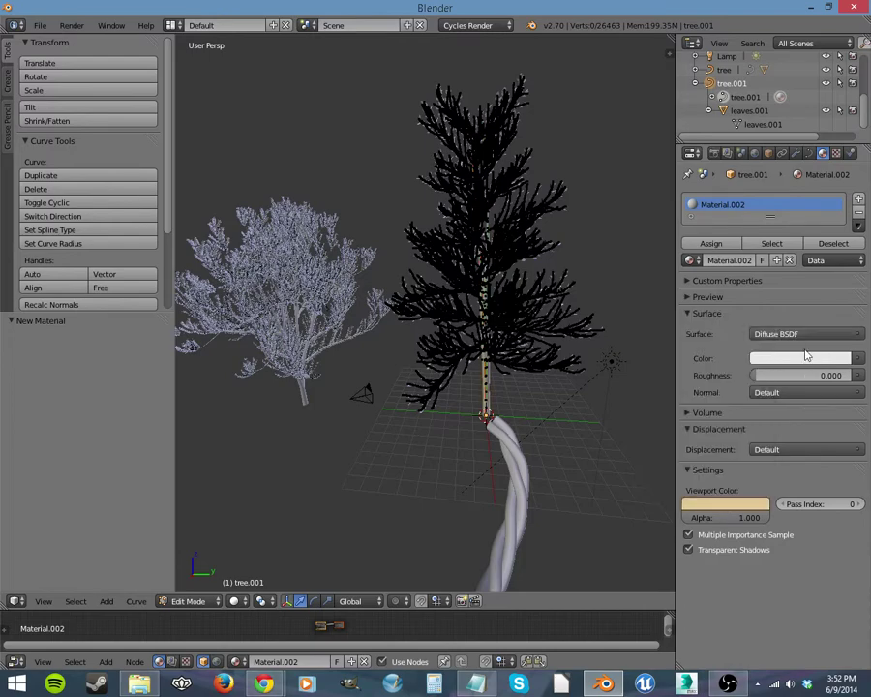
# Set the trunk material's diffuse color to dark brown (R 0.061, G 0.048, B 0.026) and copy it to the viewport color
pyautogui.click(807, 357)
pyautogui.click(761, 237)
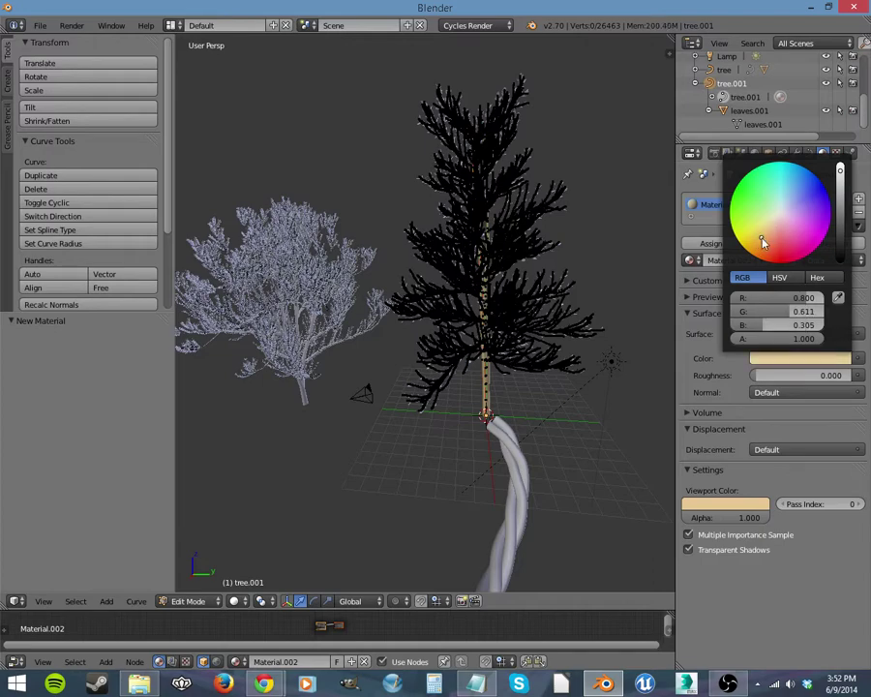
pyautogui.click(841, 235)
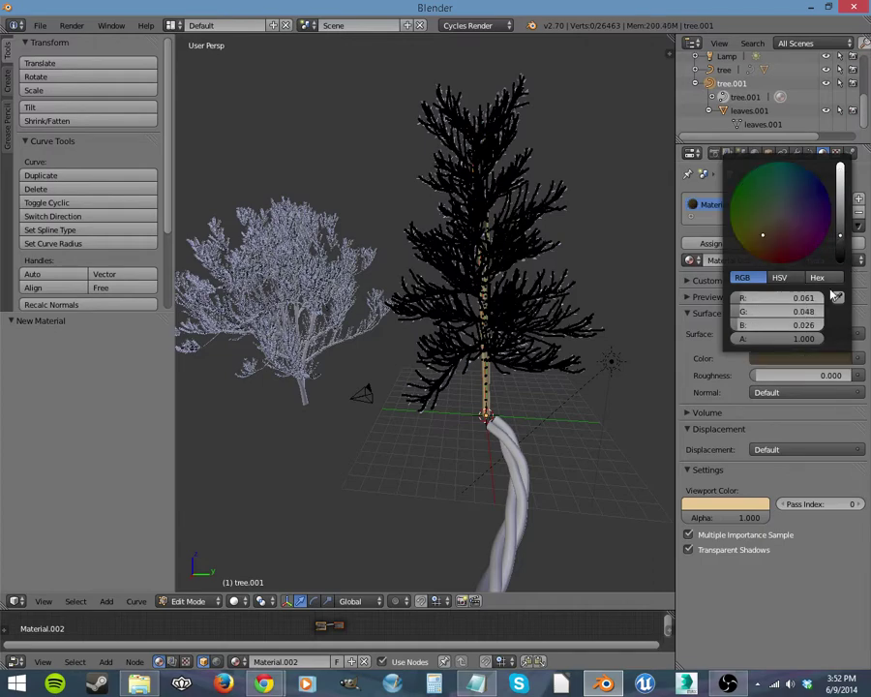
pyautogui.moveTo(559, 362); pyautogui.dragTo(566, 366, button='middle')
pyautogui.click(745, 508)
pyautogui.moveTo(806, 358); pyautogui.dragTo(726, 504)
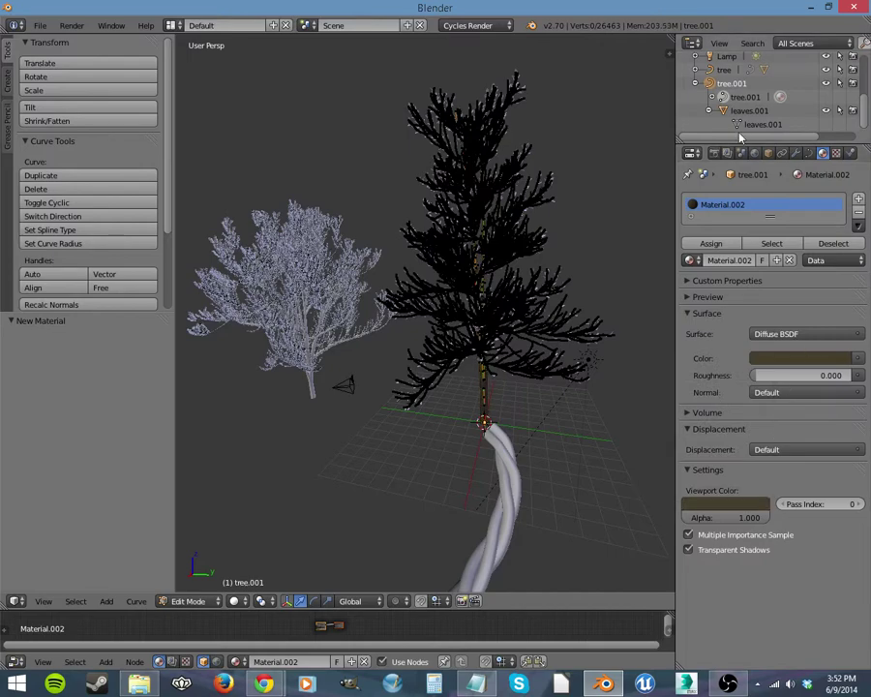
# Give leaves.001 a new material with a green diffuse color (R 0.055, G 0.220, B 0.097) and copy it to the viewport color
pyautogui.click(745, 116)
pyautogui.click(746, 241)
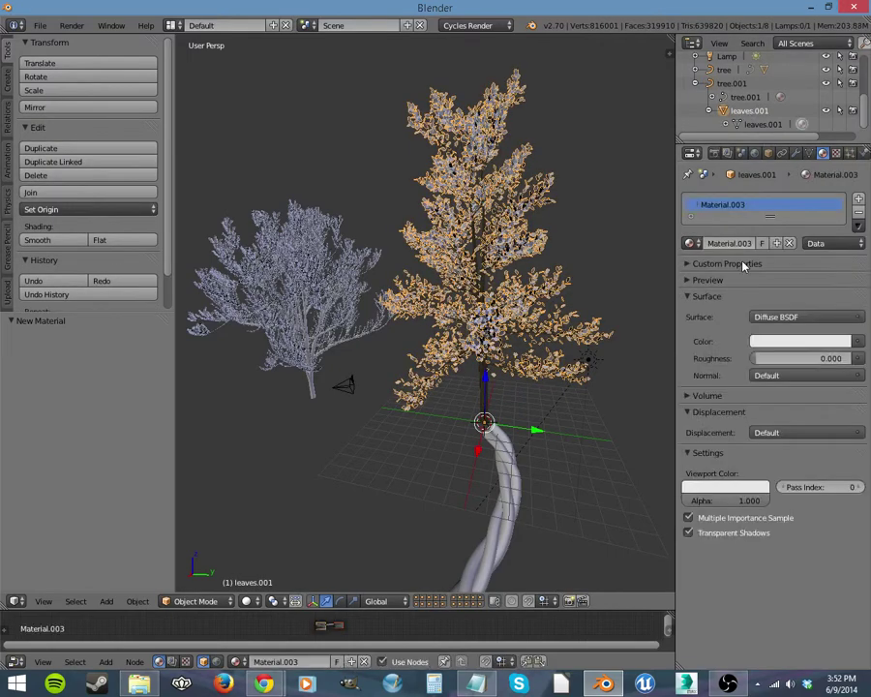
pyautogui.click(800, 342)
pyautogui.moveTo(786, 229); pyautogui.dragTo(750, 180)
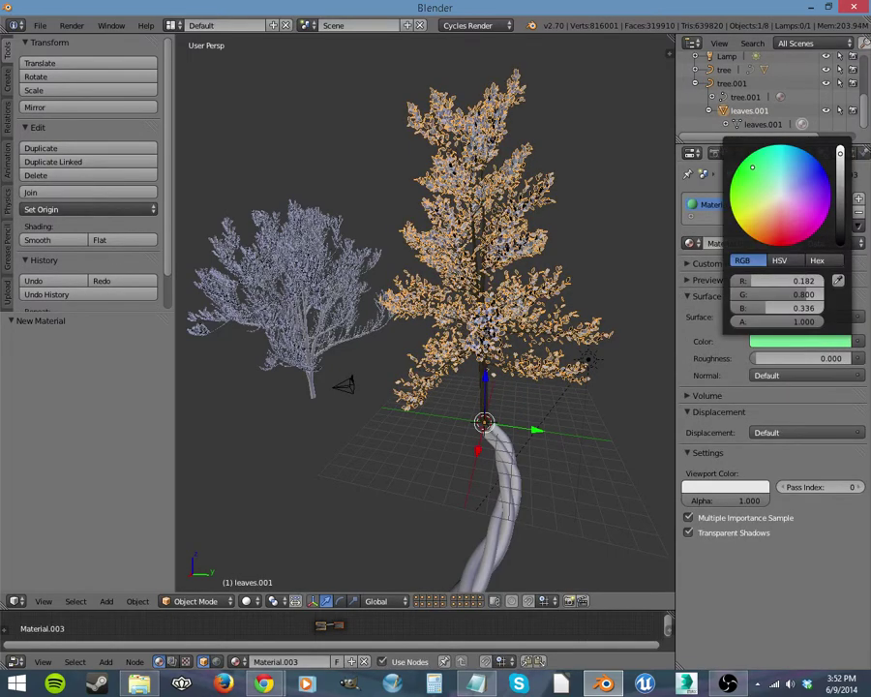
pyautogui.click(775, 344)
pyautogui.click(841, 192)
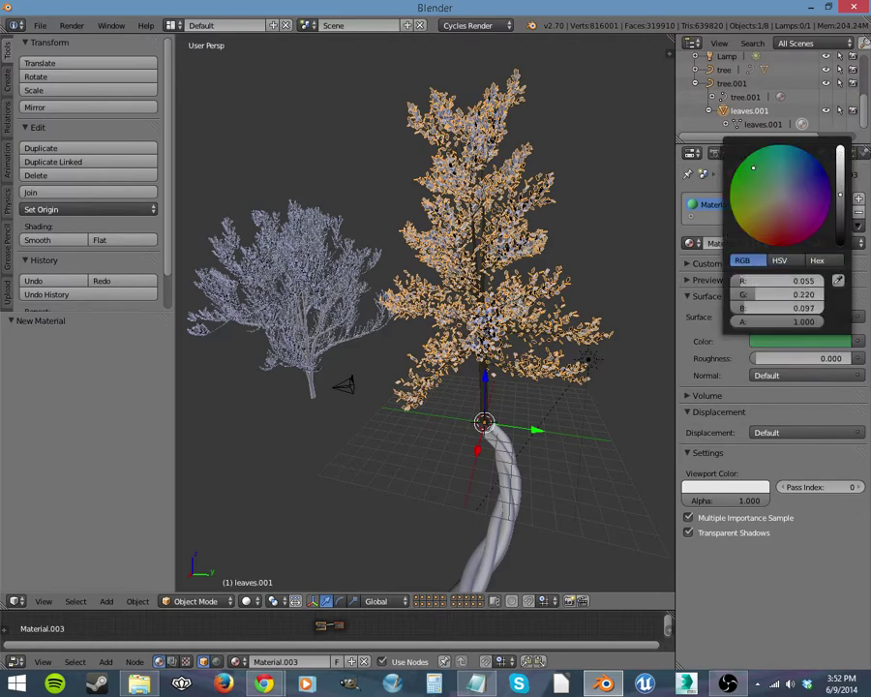
pyautogui.click(761, 341)
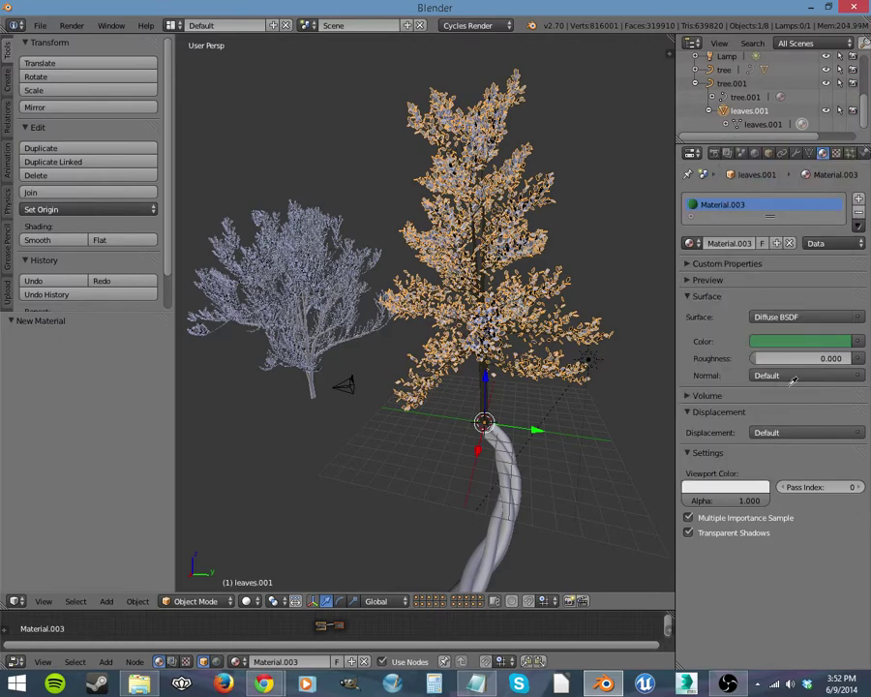
pyautogui.moveTo(800, 346); pyautogui.dragTo(726, 487)
# Reframe the camera so both trees are in view and render the image
pyautogui.moveTo(618, 443)
pyautogui.mouseDown(button='middle')
pyautogui.moveTo(500, 445)
pyautogui.moveTo(615, 435)
pyautogui.mouseUp(button='middle')
pyautogui.press('KP_0')
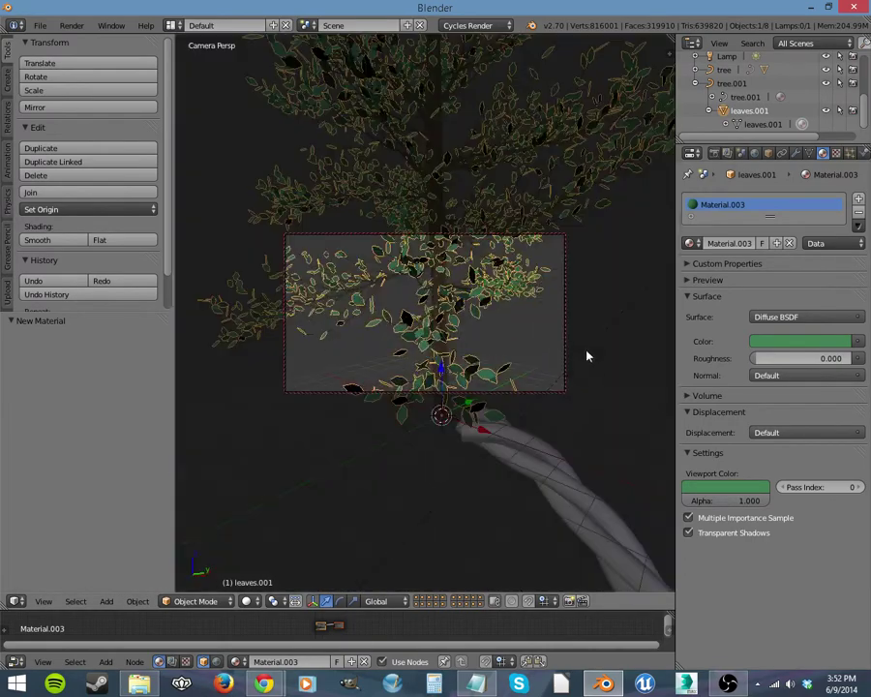
pyautogui.moveTo(520, 363); pyautogui.dragTo(518, 303, button='middle')
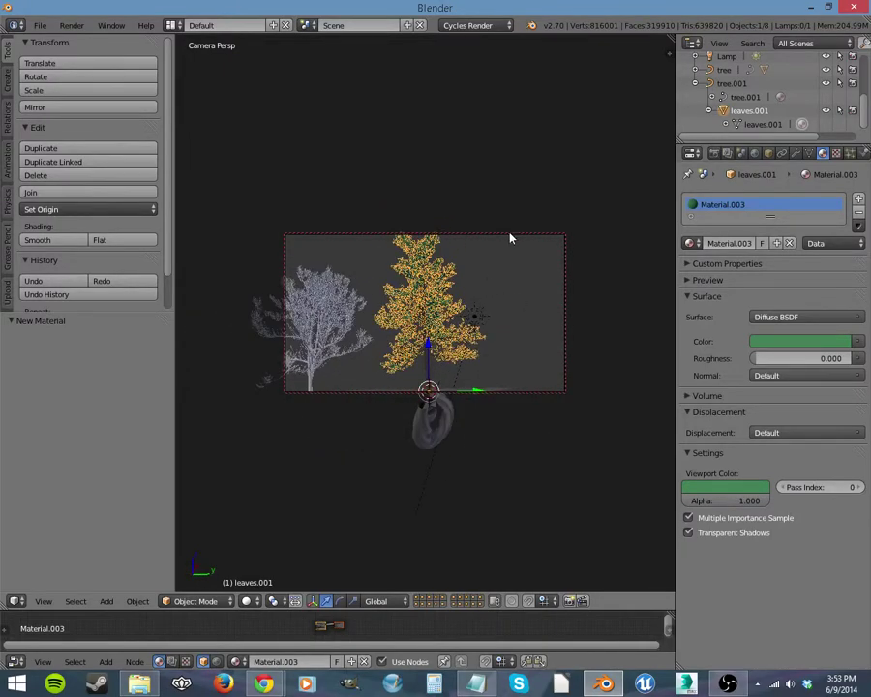
pyautogui.press('F12')
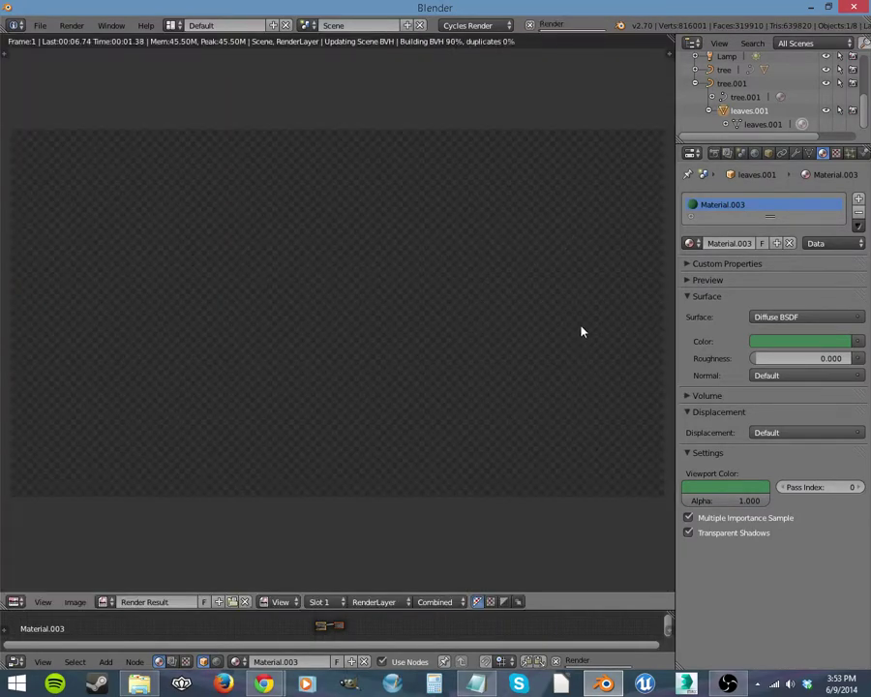